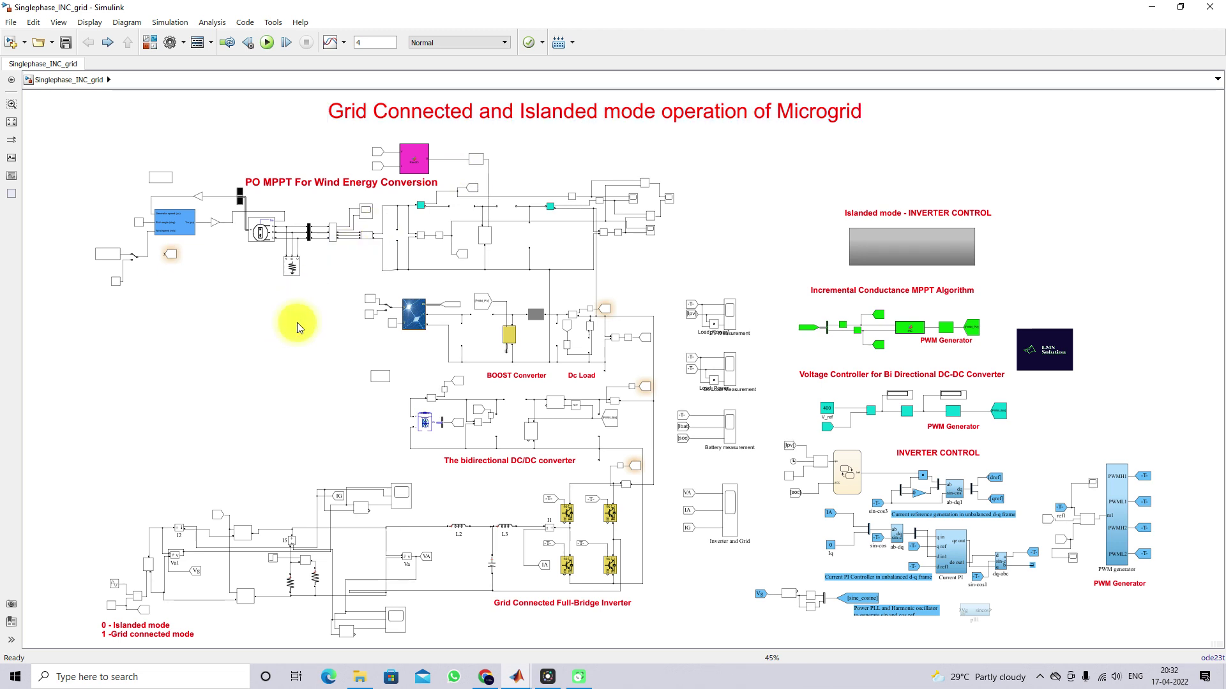
# Step: Mark the wind turbine, PV panel and battery blocks with red check marks using the screen pen
pyautogui.scroll(2, 224, 240)
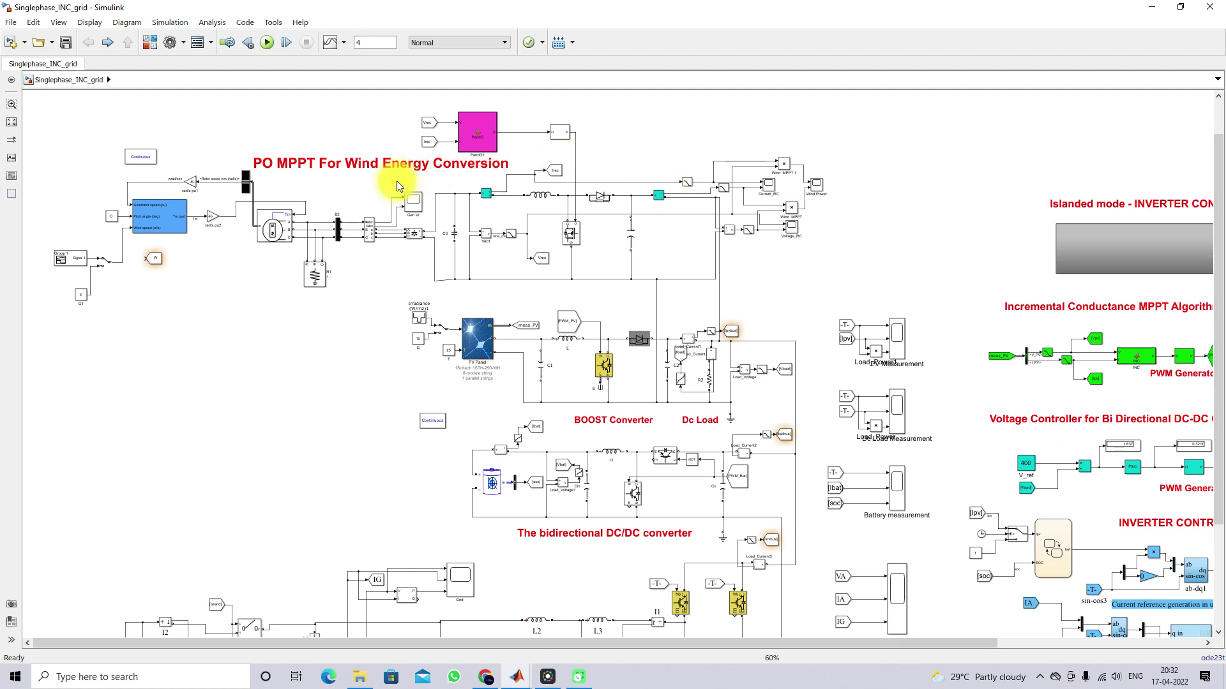
pyautogui.press('F12')
pyautogui.moveTo(79, 210); pyautogui.dragTo(185, 181)
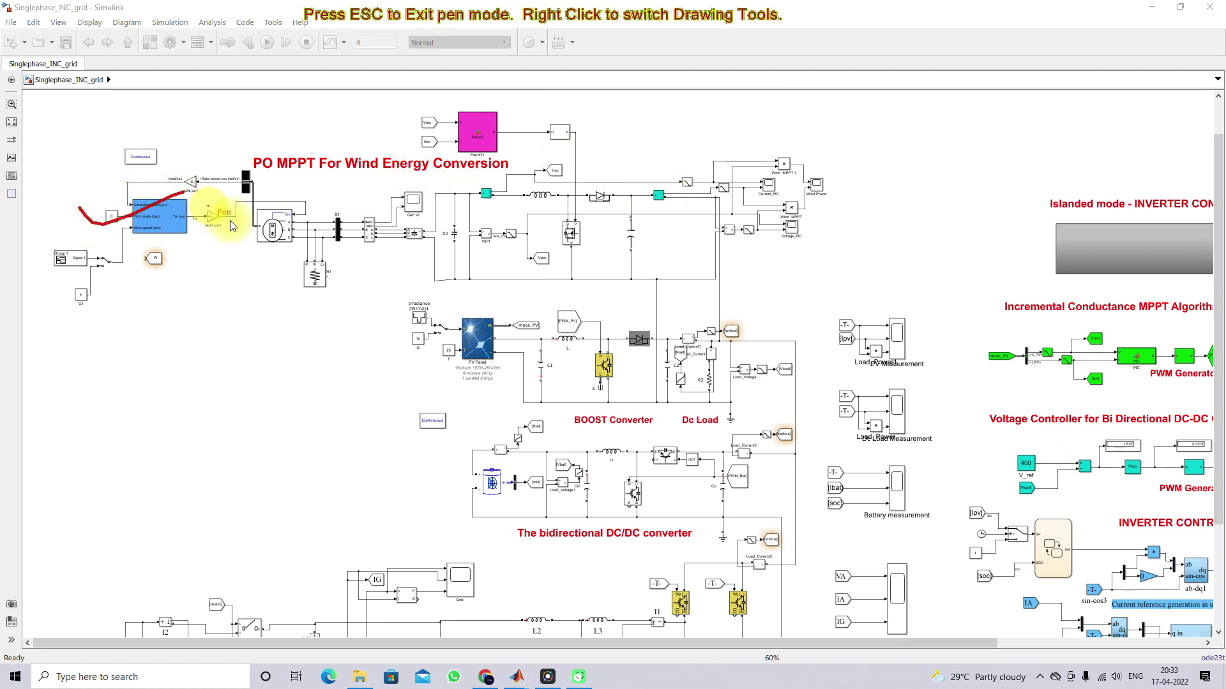
pyautogui.moveTo(403, 341)
pyautogui.mouseDown()
pyautogui.moveTo(422, 370)
pyautogui.moveTo(509, 317)
pyautogui.mouseUp()
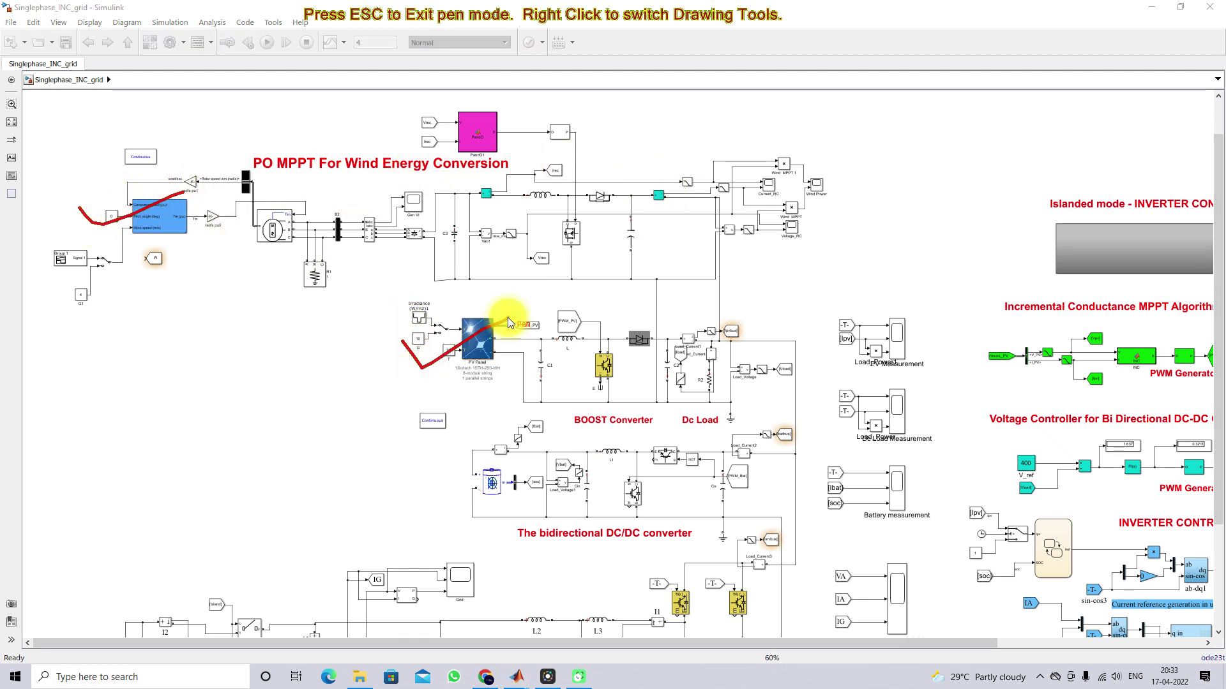
pyautogui.moveTo(439, 475)
pyautogui.mouseDown()
pyautogui.moveTo(454, 497)
pyautogui.moveTo(520, 457)
pyautogui.mouseUp()
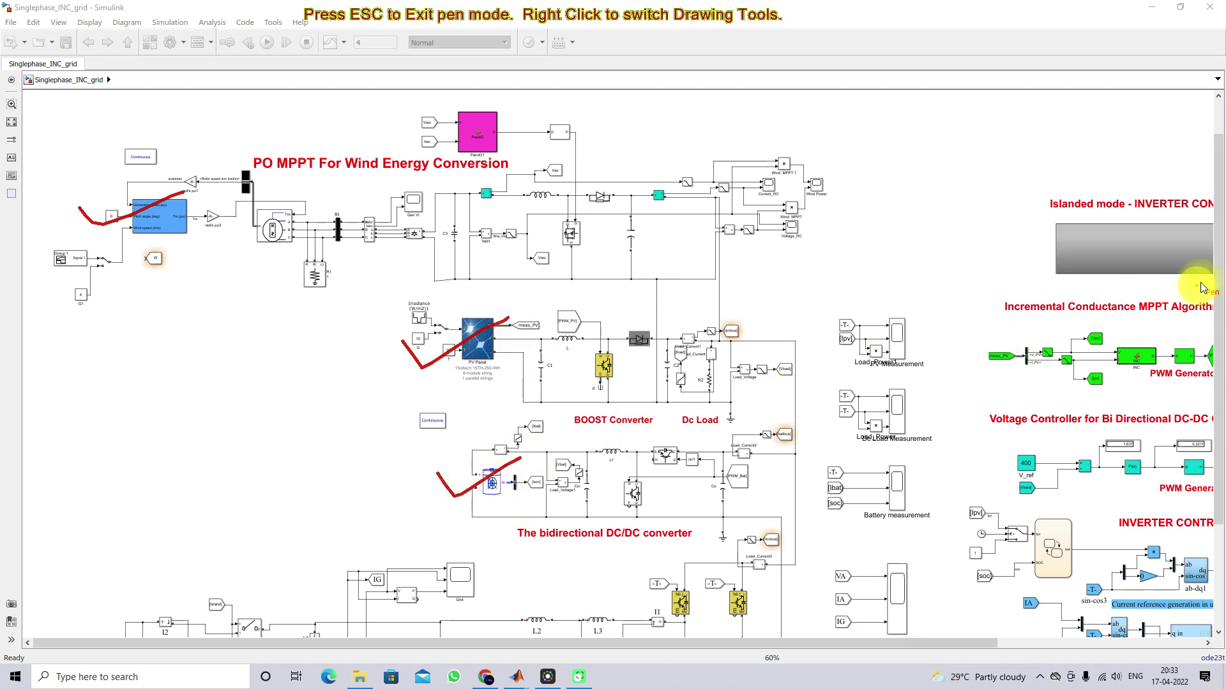
pyautogui.press('Escape')
# Step: Mark the full-bridge inverter, AC load, DC load and grid source with red check marks using the screen pen
pyautogui.moveTo(1206, 260); pyautogui.dragTo(1216, 385)
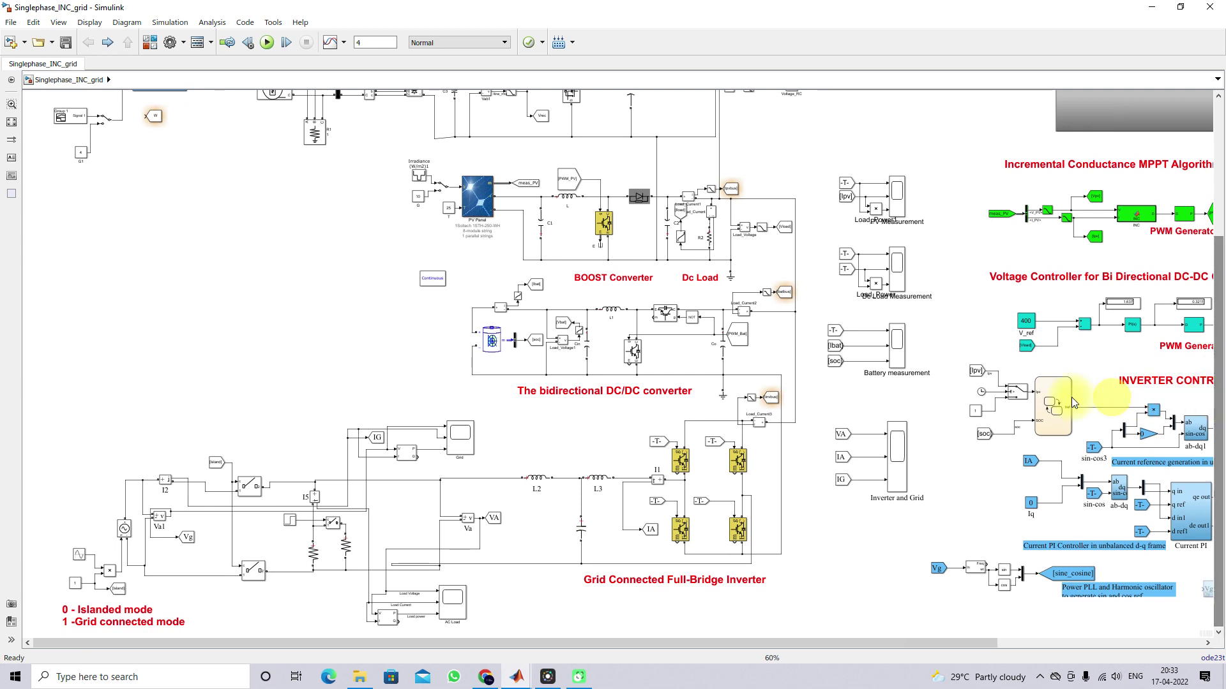
pyautogui.hotkey('ctrl', '2')
pyautogui.moveTo(605, 449); pyautogui.dragTo(682, 419)
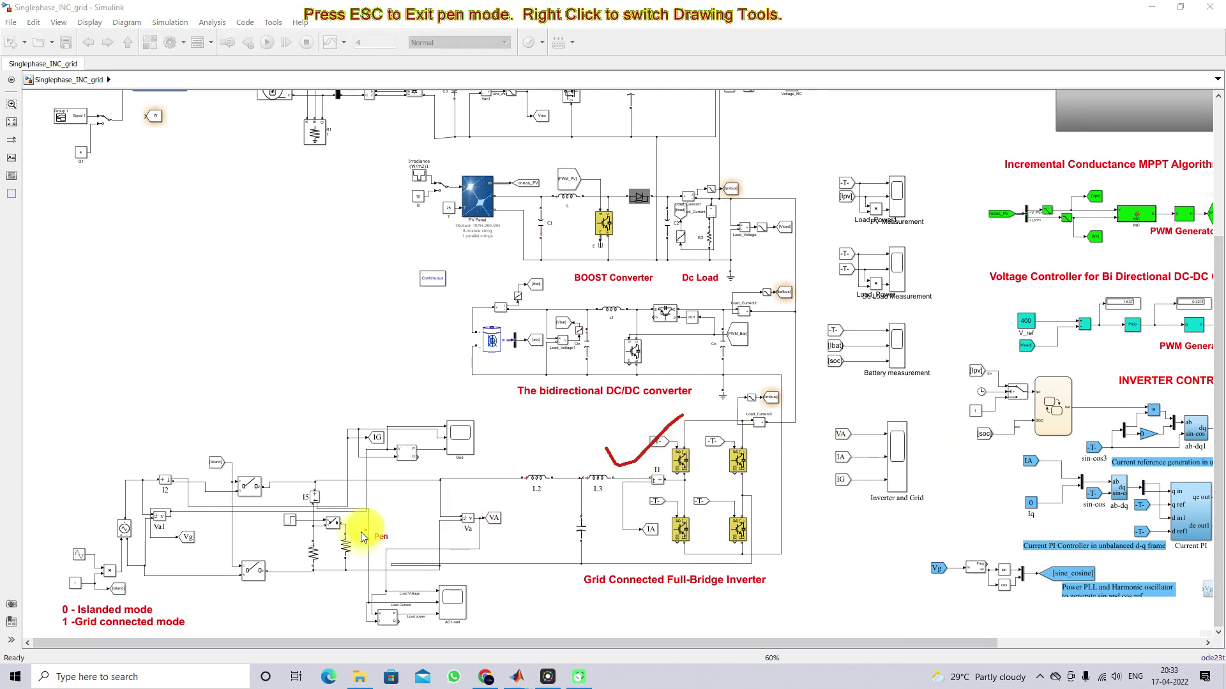
pyautogui.moveTo(291, 536)
pyautogui.mouseDown()
pyautogui.moveTo(322, 541)
pyautogui.moveTo(370, 514)
pyautogui.mouseUp()
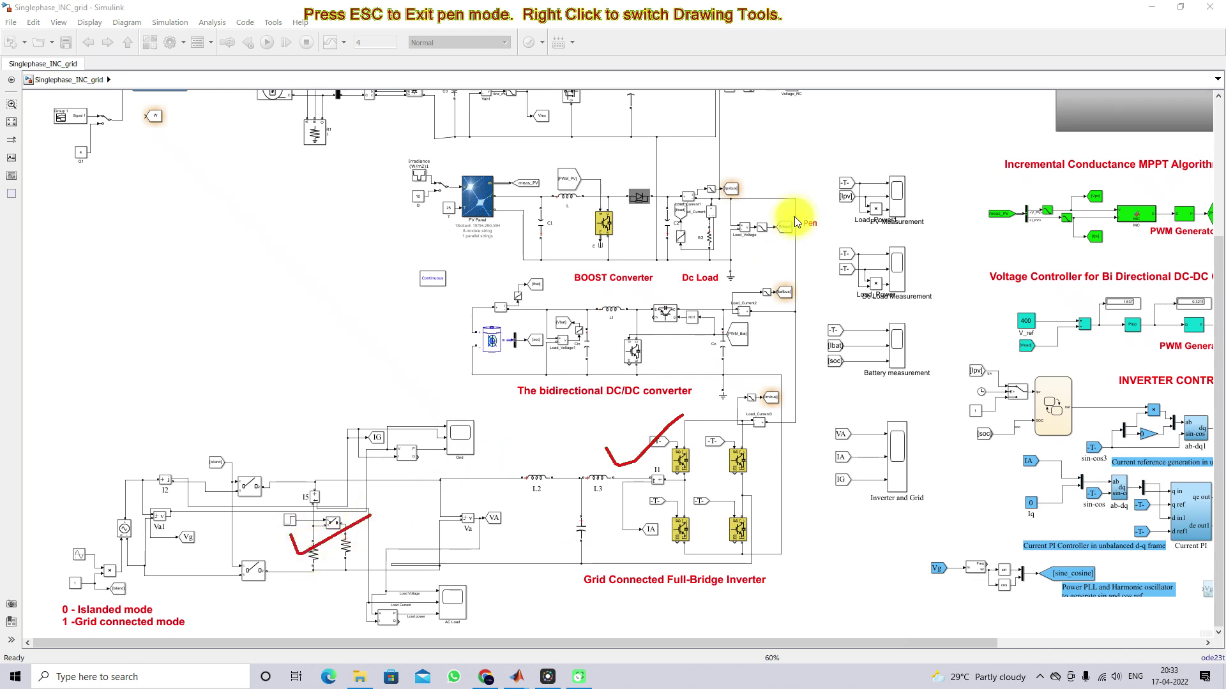
pyautogui.moveTo(694, 223); pyautogui.dragTo(733, 218)
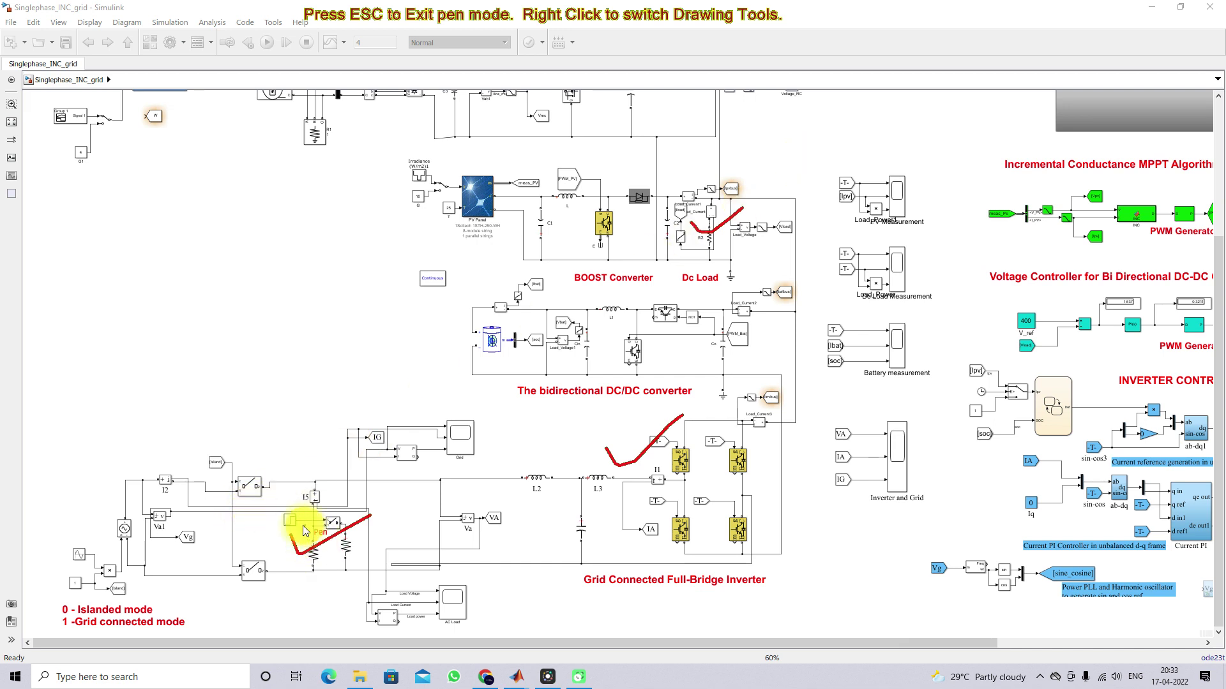
pyautogui.moveTo(99, 504)
pyautogui.mouseDown()
pyautogui.moveTo(124, 522)
pyautogui.moveTo(146, 506)
pyautogui.mouseUp()
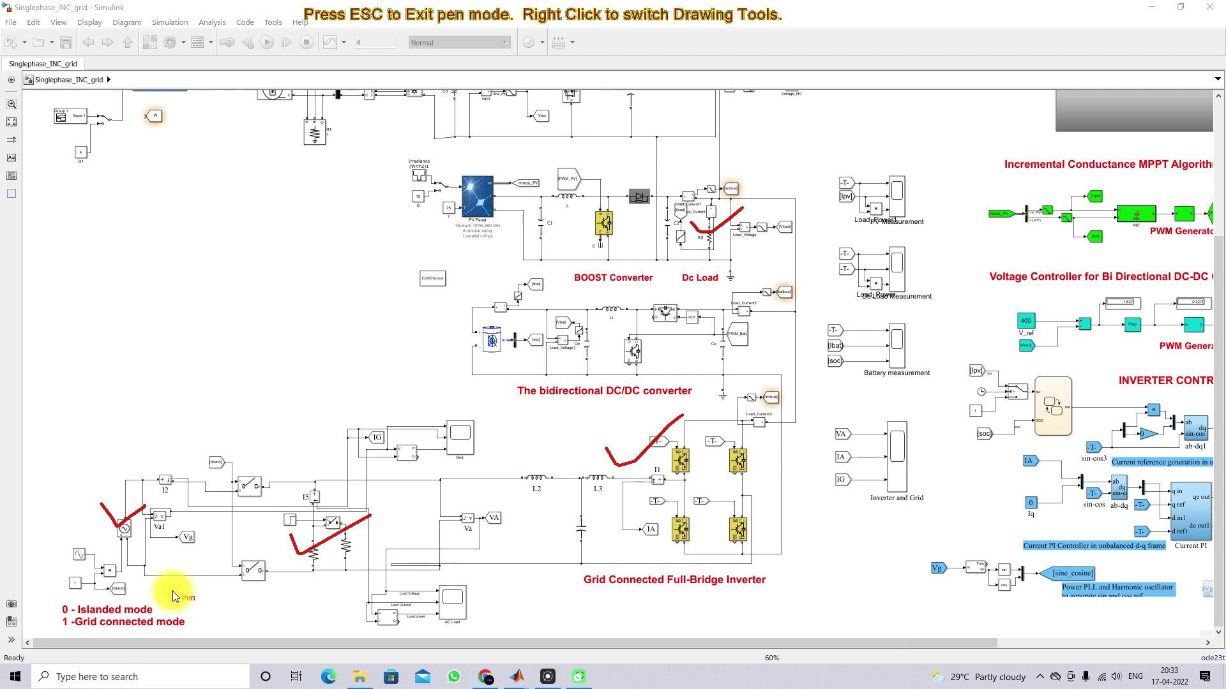
pyautogui.press('Escape')
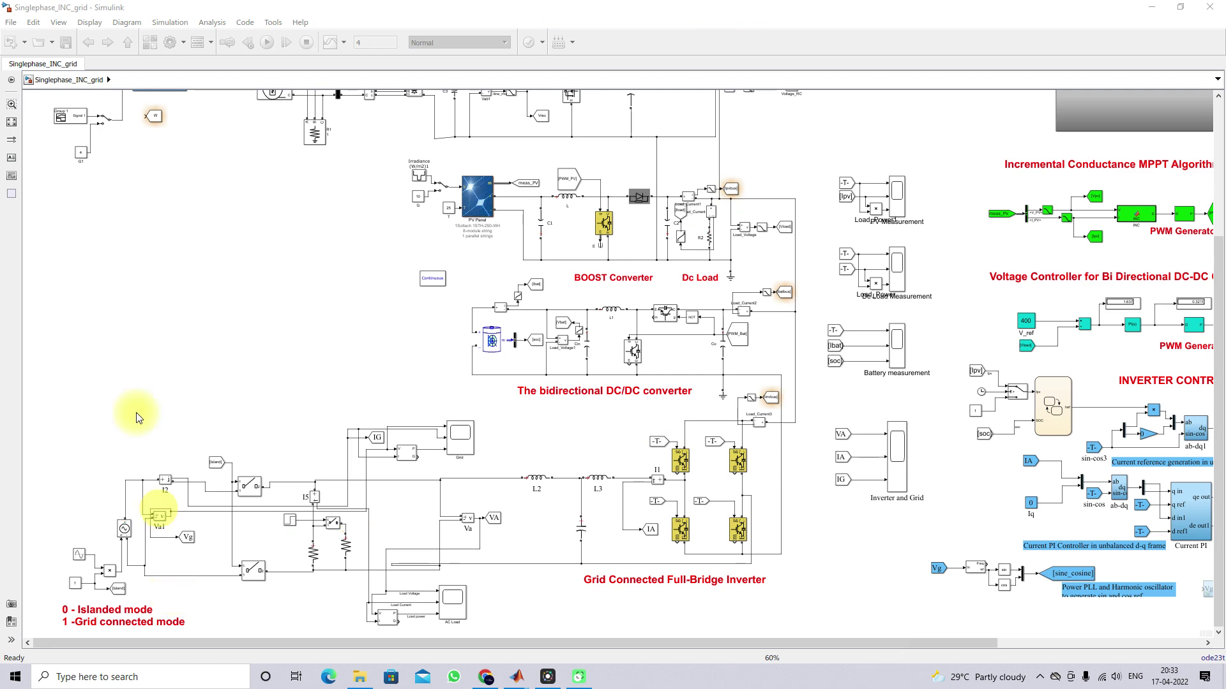
# Step: Examine the wind energy conversion chain, selecting the Wind Turbine, Permanent Magnet Synchronous Machine and Universal Bridge blocks in turn
pyautogui.click(12, 122)
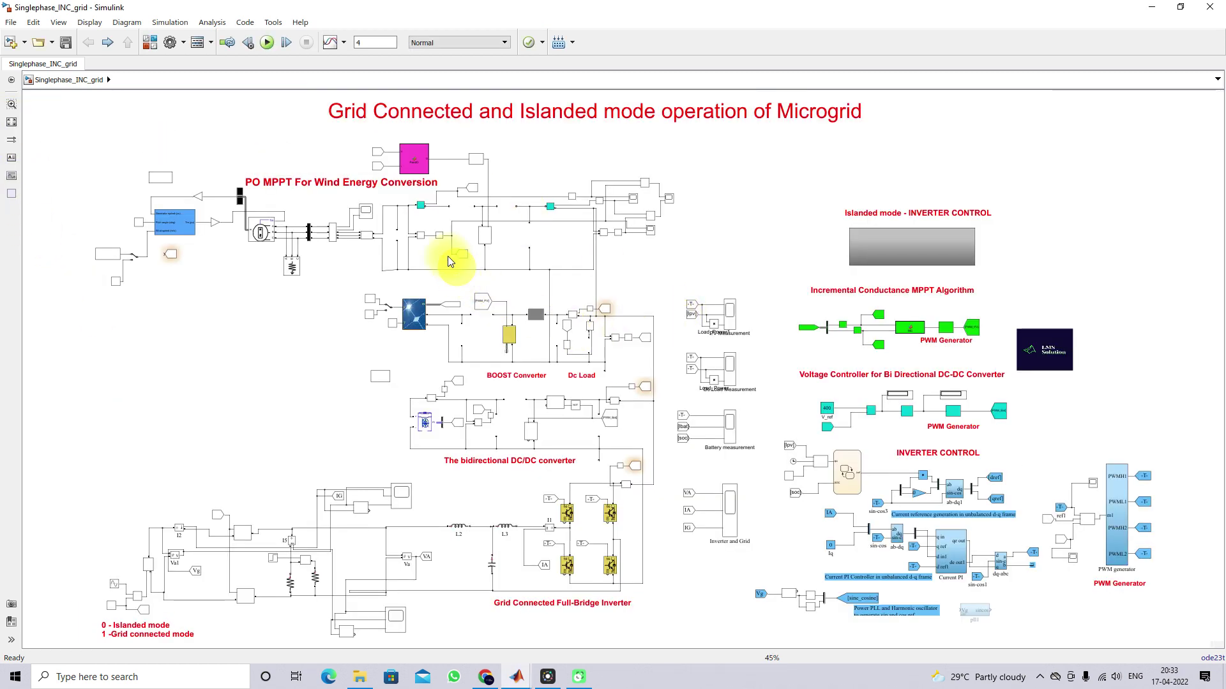
pyautogui.scroll(5, 142, 174)
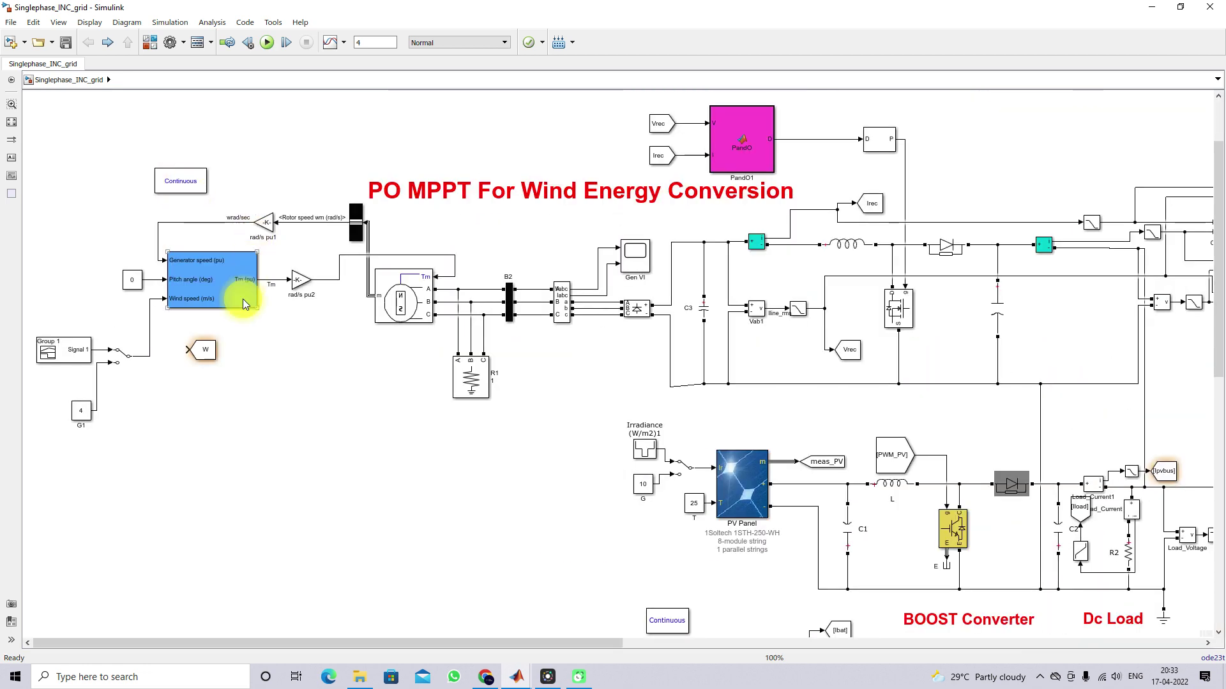
pyautogui.scroll(2, 355, 295)
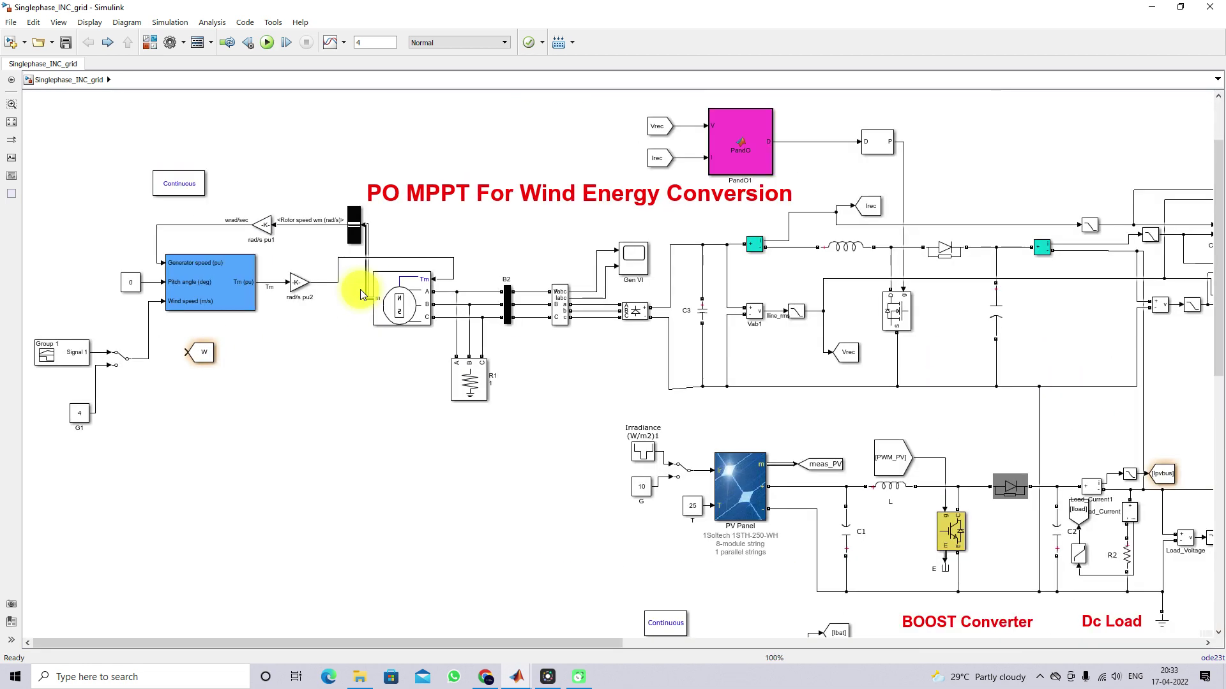
pyautogui.scroll(-1, 360, 289)
pyautogui.click(261, 281)
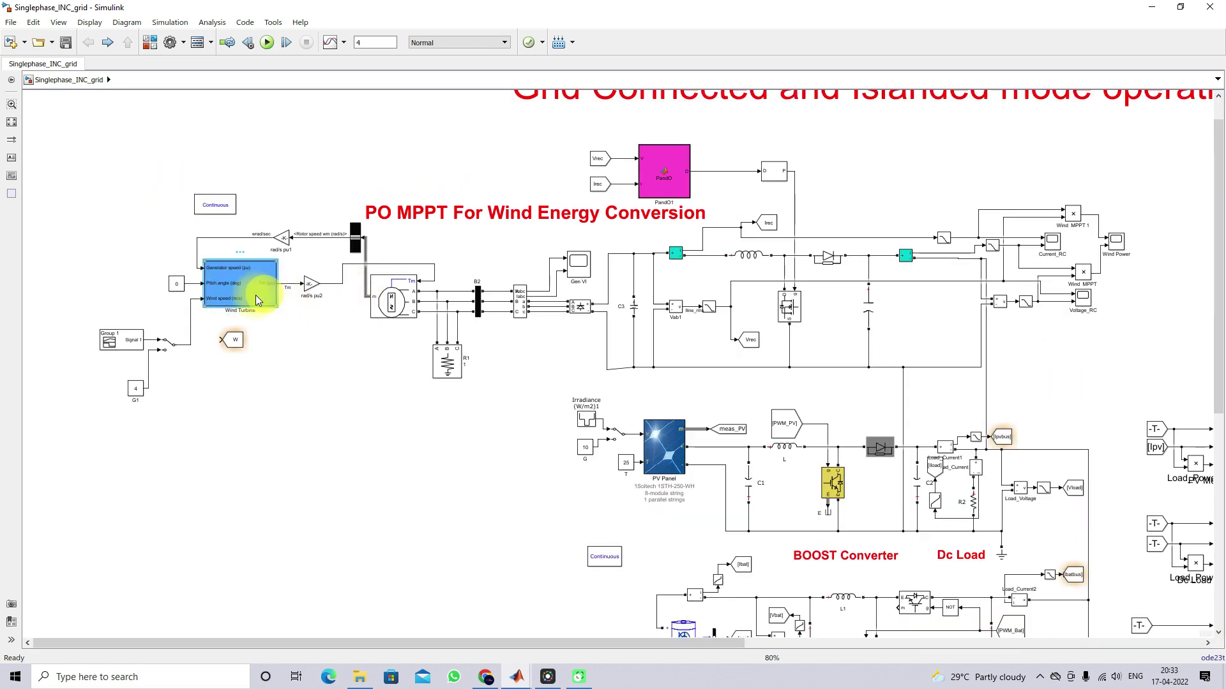
pyautogui.click(399, 303)
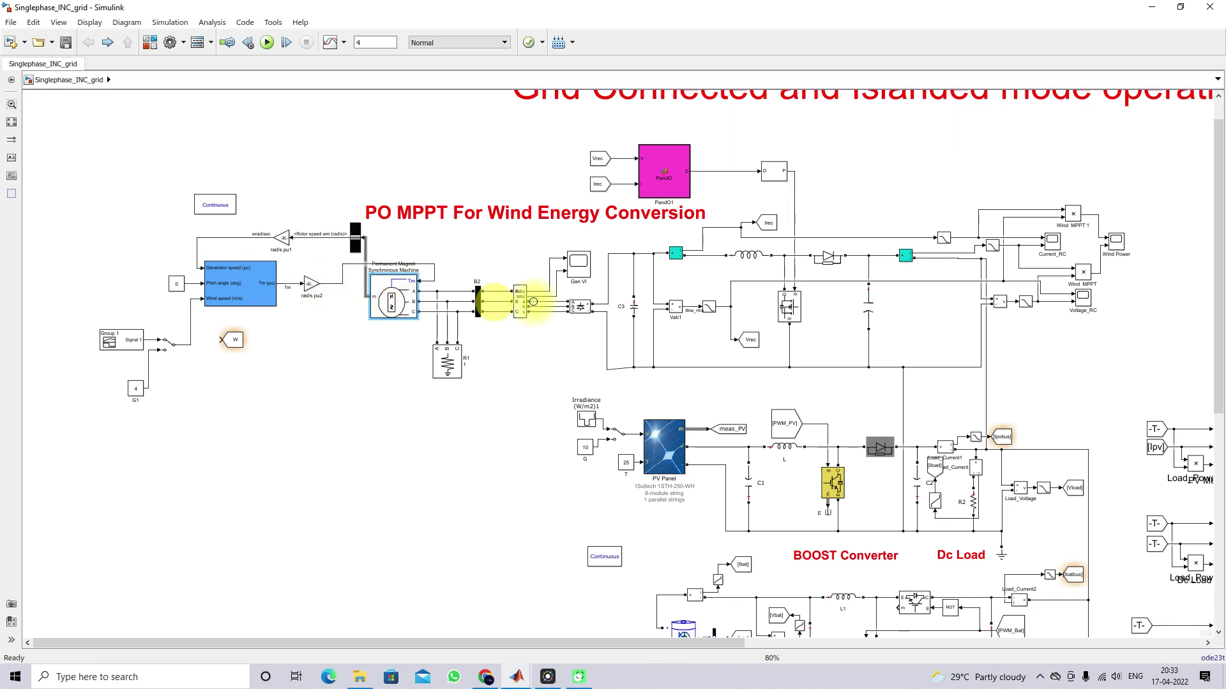
pyautogui.click(579, 309)
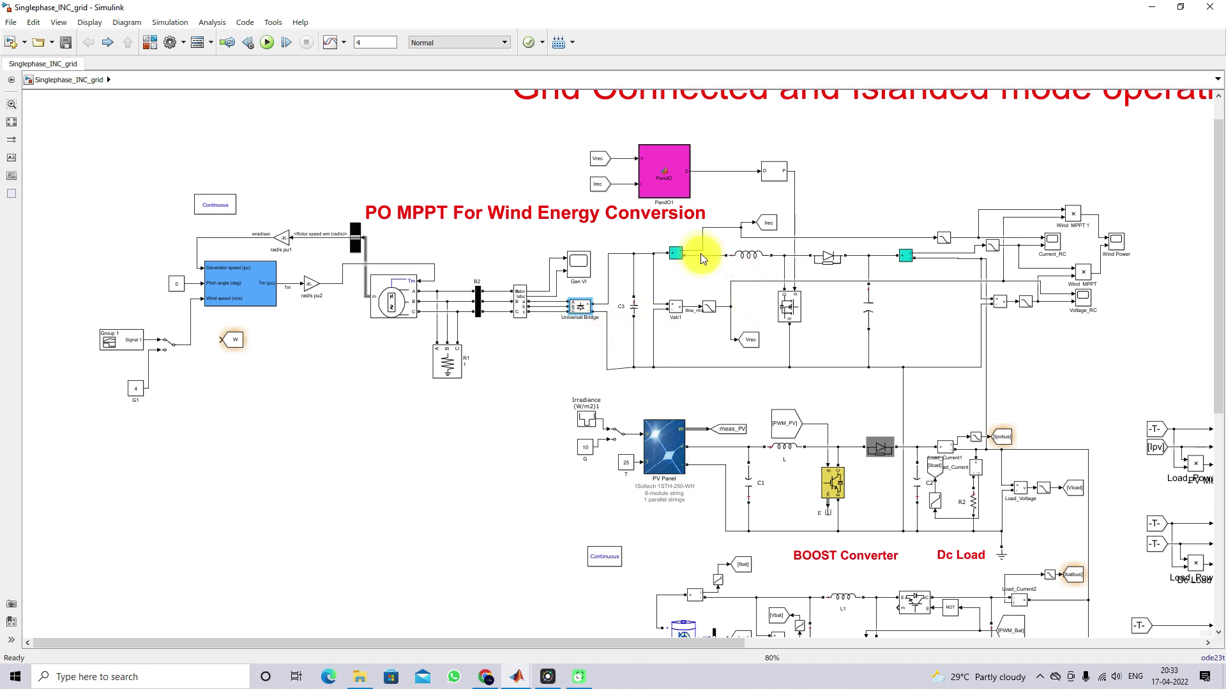
# Step: Outline the wind section's boost converter, from inductor to output capacitor, with a red pen rectangle
pyautogui.hotkey('ctrl', '2')
pyautogui.moveTo(685, 236)
pyautogui.mouseDown()
pyautogui.moveTo(698, 383)
pyautogui.moveTo(883, 384)
pyautogui.moveTo(913, 263)
pyautogui.moveTo(906, 229)
pyautogui.moveTo(691, 231)
pyautogui.mouseUp()
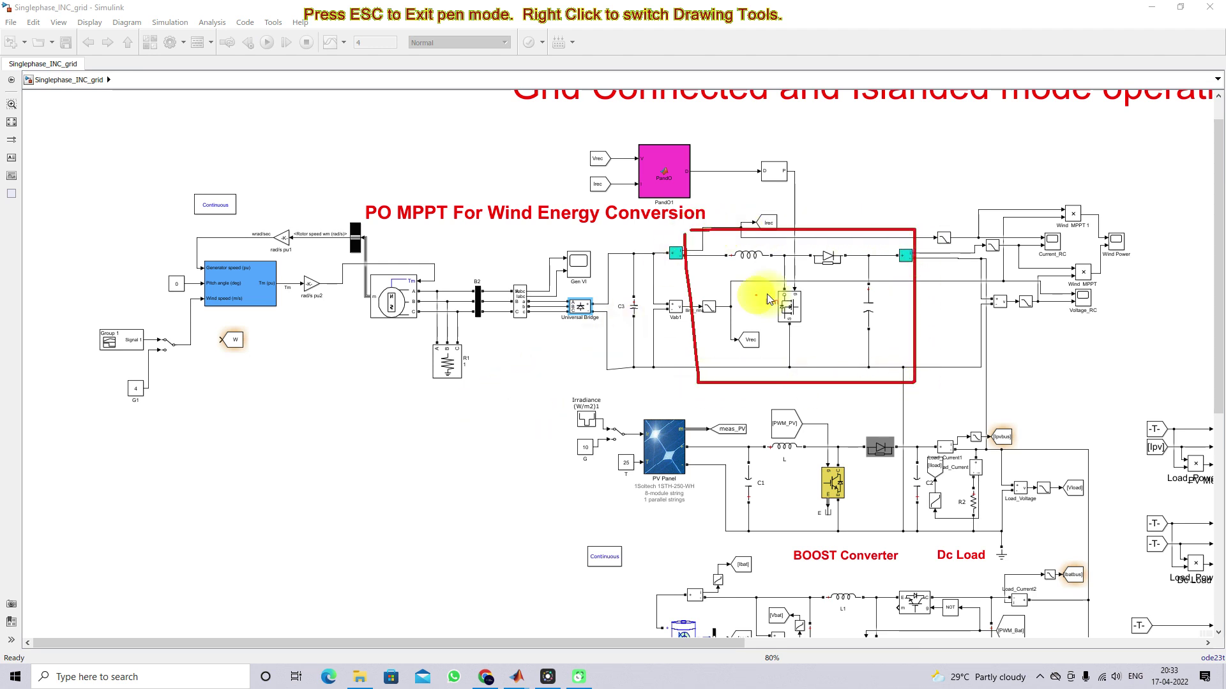
pyautogui.press('Escape')
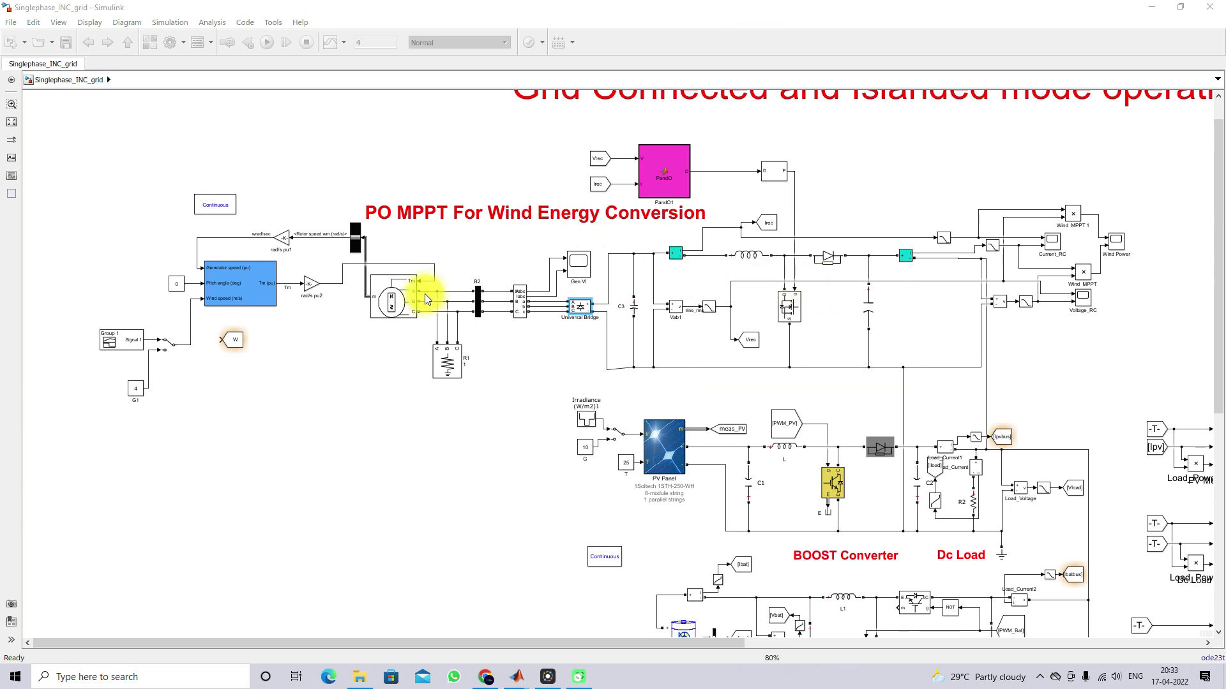
# Step: Check-mark the turbine-generator link and the PandO block's output with the pen, and write 400V beside the converter output
pyautogui.press('F9')
pyautogui.moveTo(303, 299)
pyautogui.mouseDown()
pyautogui.moveTo(308, 310)
pyautogui.moveTo(378, 282)
pyautogui.mouseUp()
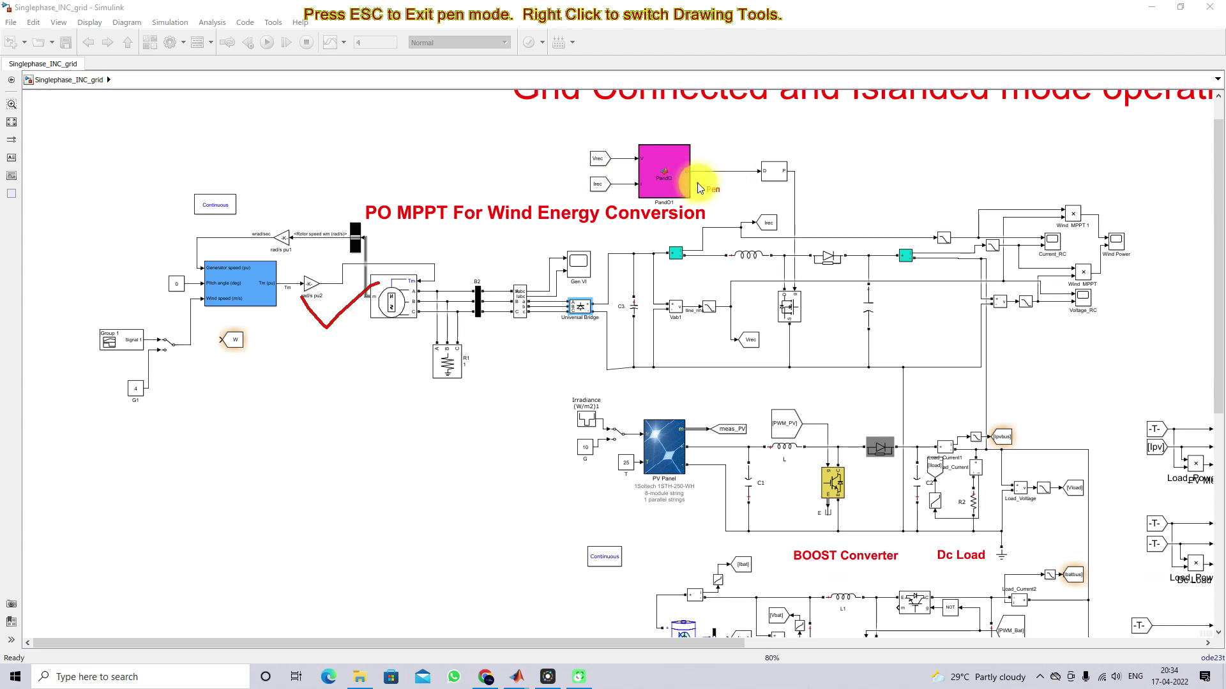
pyautogui.moveTo(697, 184)
pyautogui.mouseDown()
pyautogui.moveTo(713, 203)
pyautogui.moveTo(751, 165)
pyautogui.mouseUp()
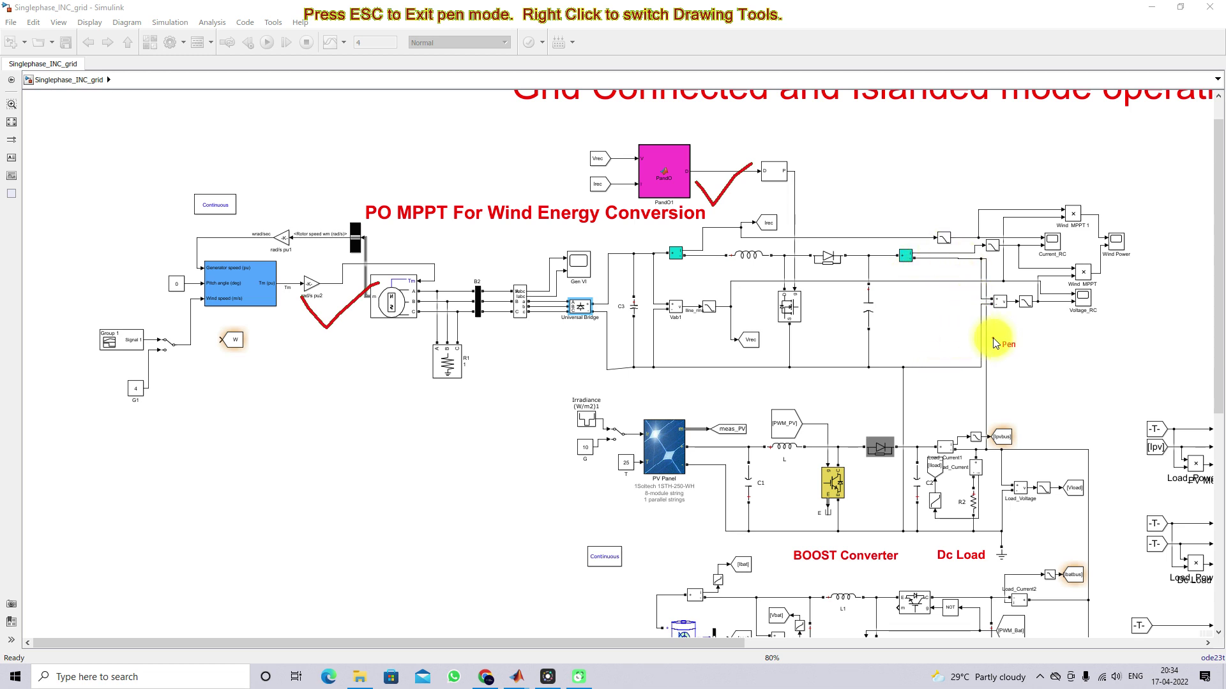
pyautogui.moveTo(1002, 332)
pyautogui.mouseDown()
pyautogui.moveTo(1002, 352)
pyautogui.moveTo(1046, 318)
pyautogui.mouseUp()
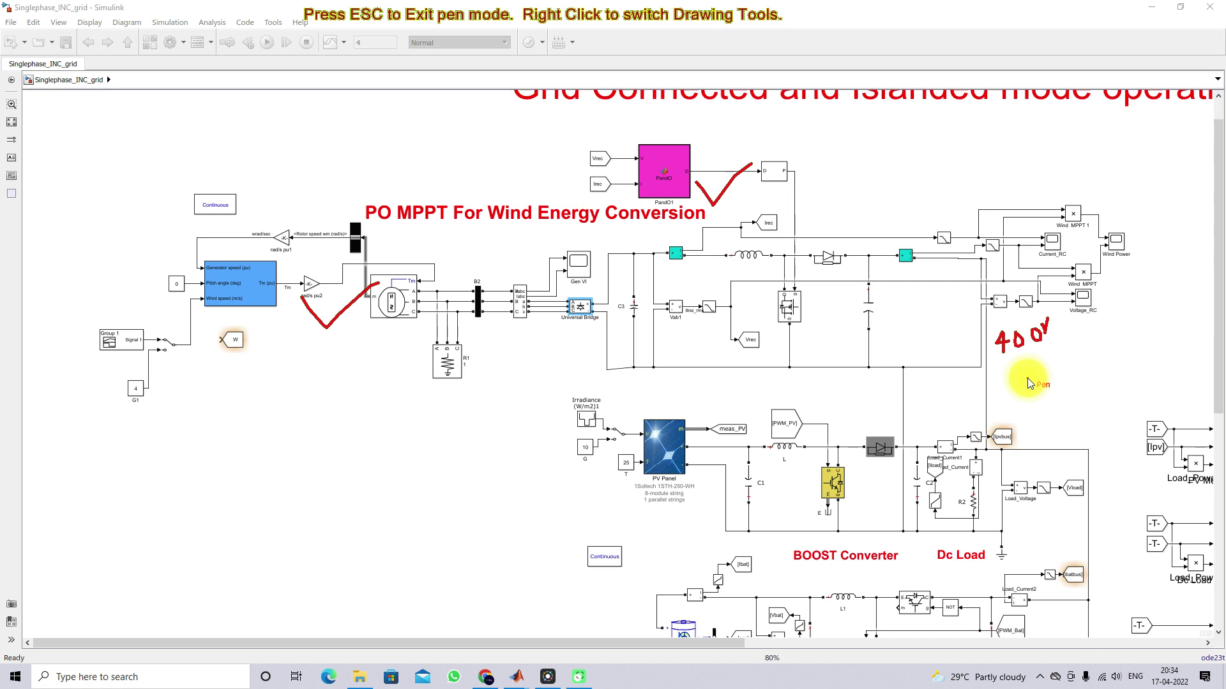
pyautogui.press('Escape')
# Step: Review the Wind Turbine block's nominal mechanical output power and electrical generator base power parameters
pyautogui.click(238, 283)
pyautogui.doubleClick(237, 282)
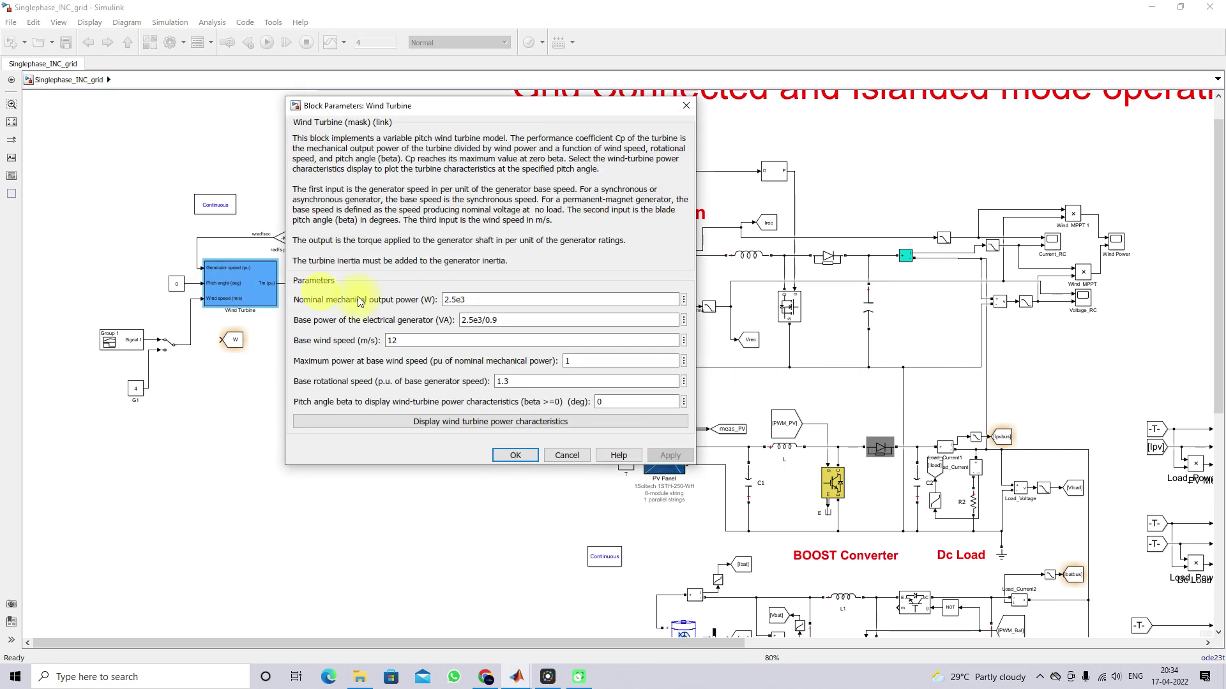
pyautogui.doubleClick(512, 305)
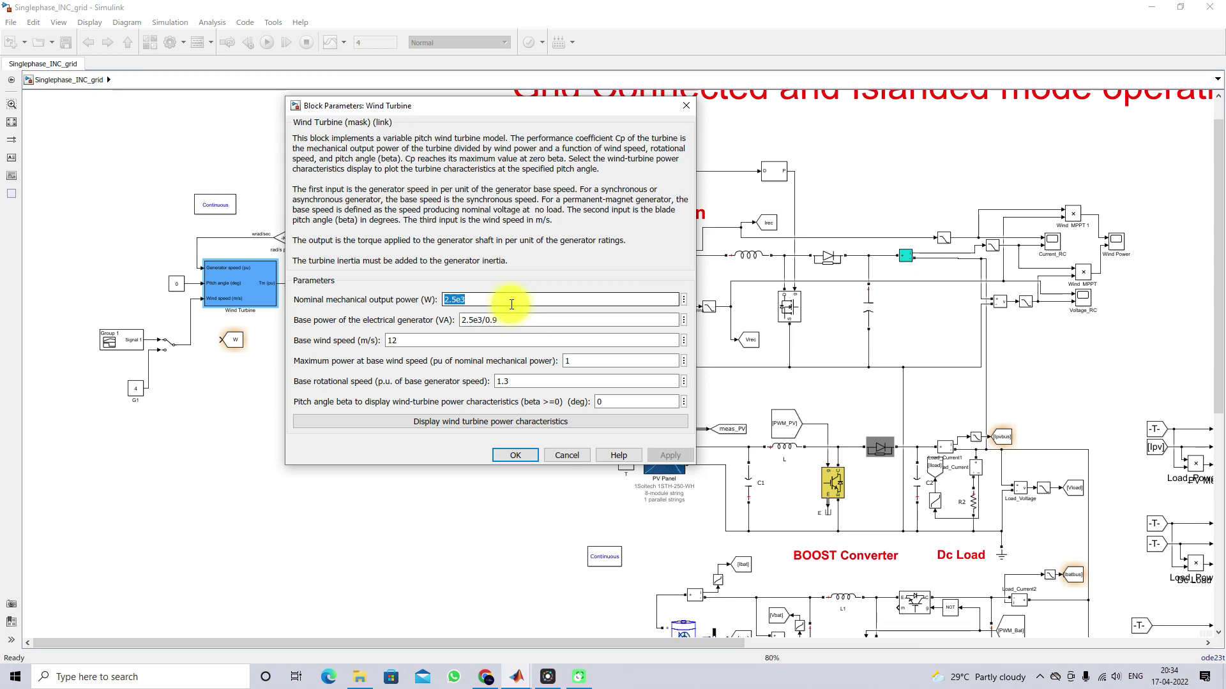
pyautogui.click(517, 455)
pyautogui.doubleClick(504, 319)
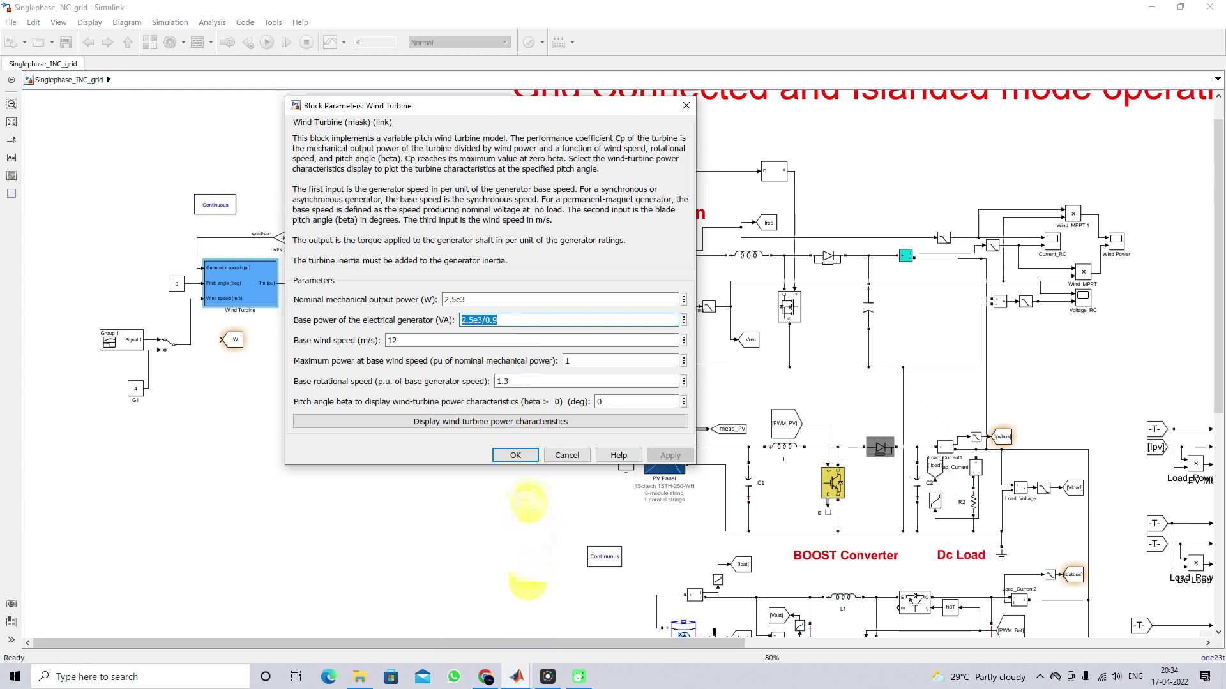
pyautogui.click(518, 454)
# Step: Switch to MATLAB and evaluate 2.5e3/0.9 in the Command Window, and return to the Simulink model
pyautogui.moveTo(517, 680)
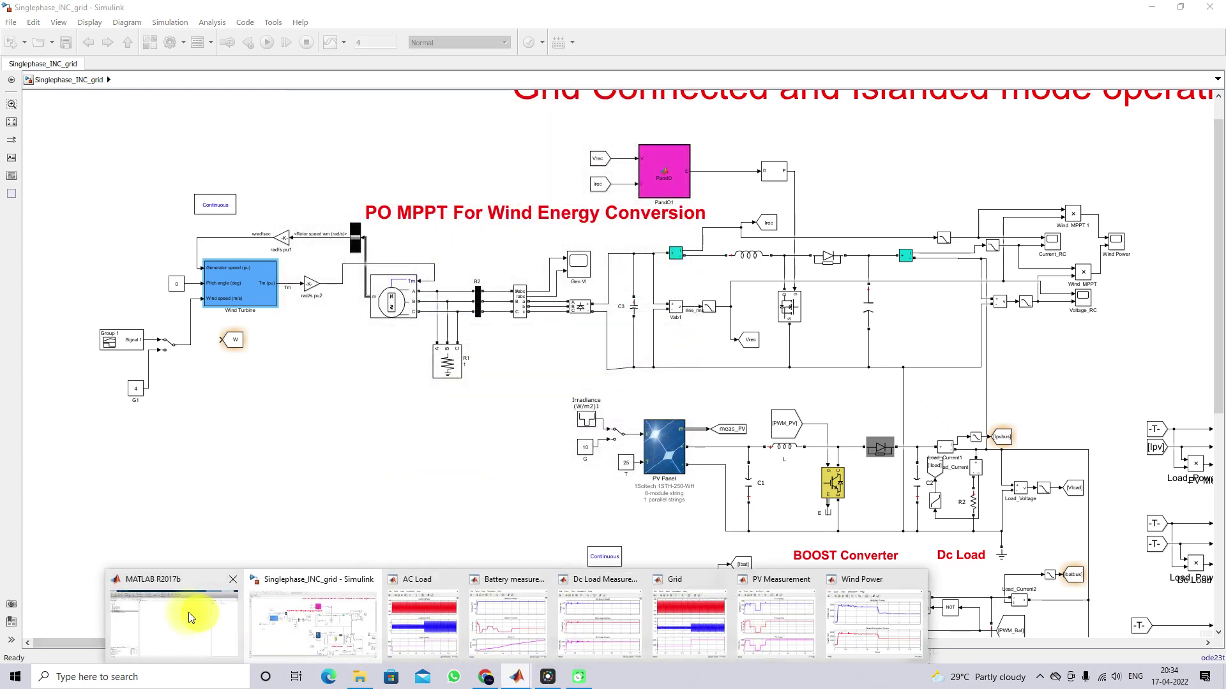
pyautogui.click(192, 613)
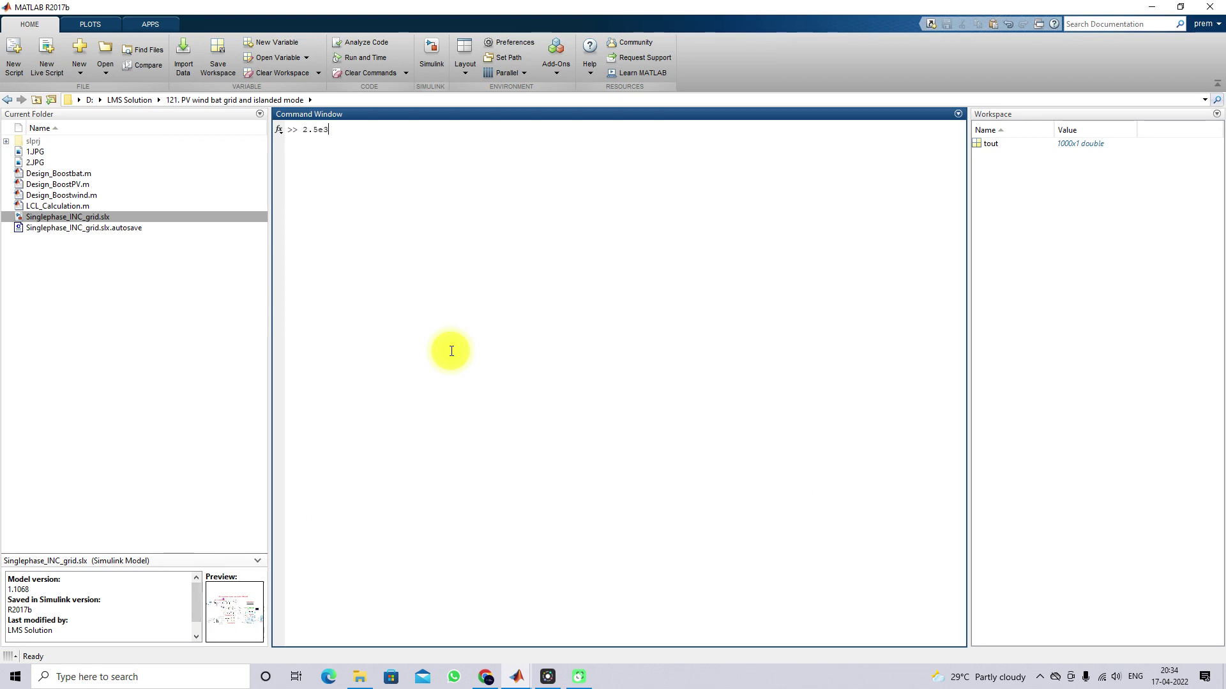
pyautogui.write('0.9')
pyautogui.press('Return')
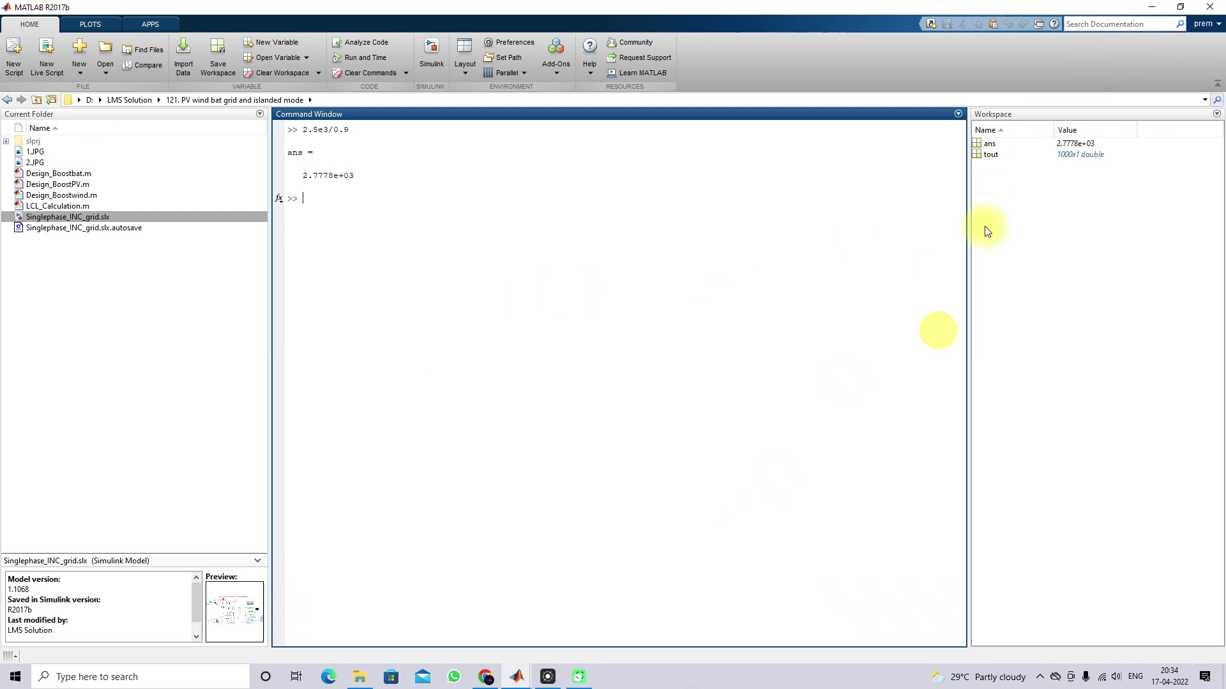
pyautogui.click(1151, 7)
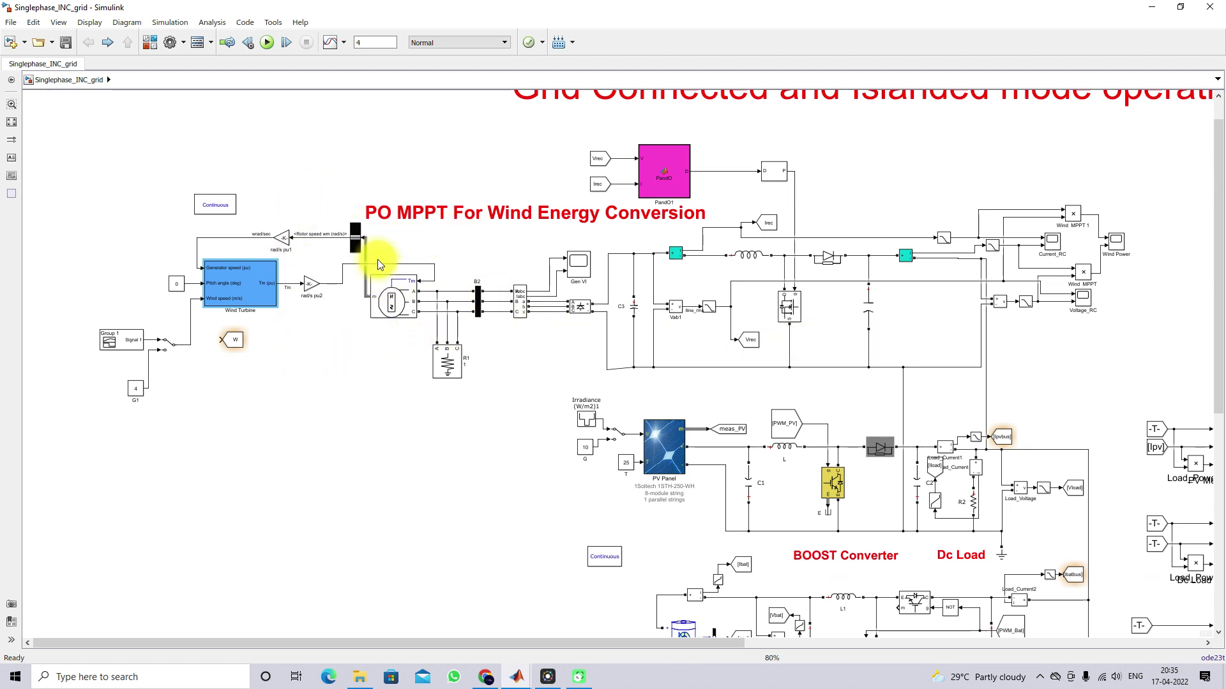
# Step: Inspect the wind speed profile in Signal Builder, checking the lower point of Signal 1's step at 2 s
pyautogui.click(120, 346)
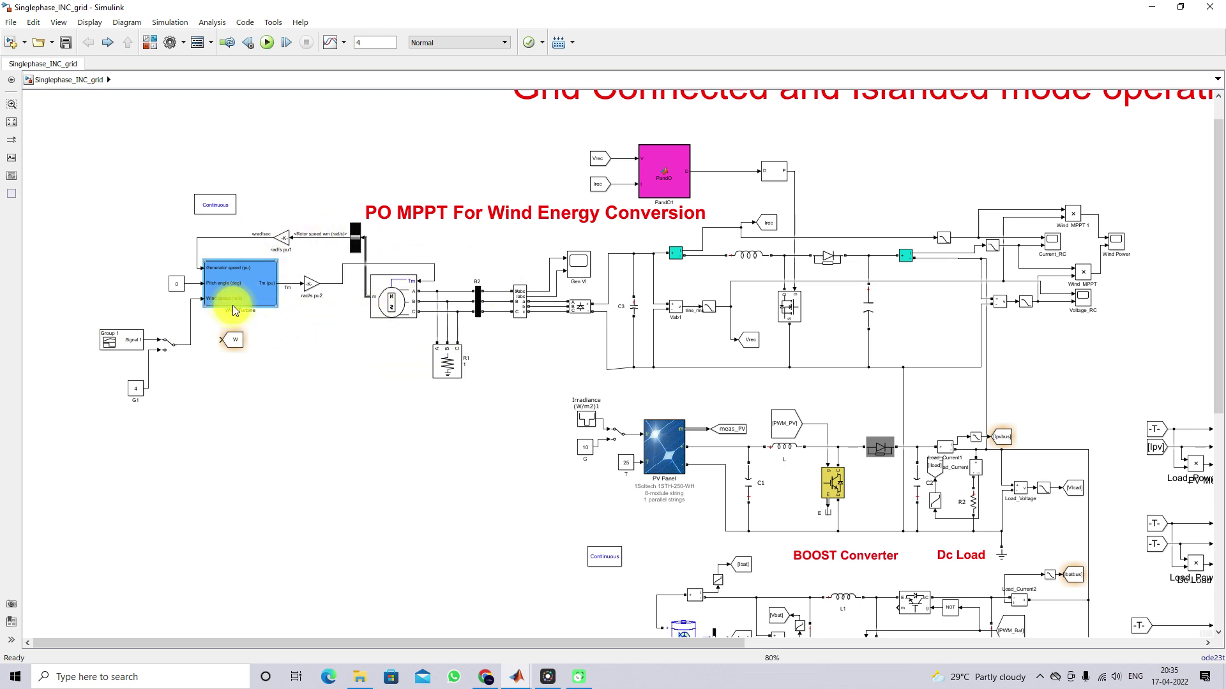
pyautogui.click(114, 350)
pyautogui.click(129, 340)
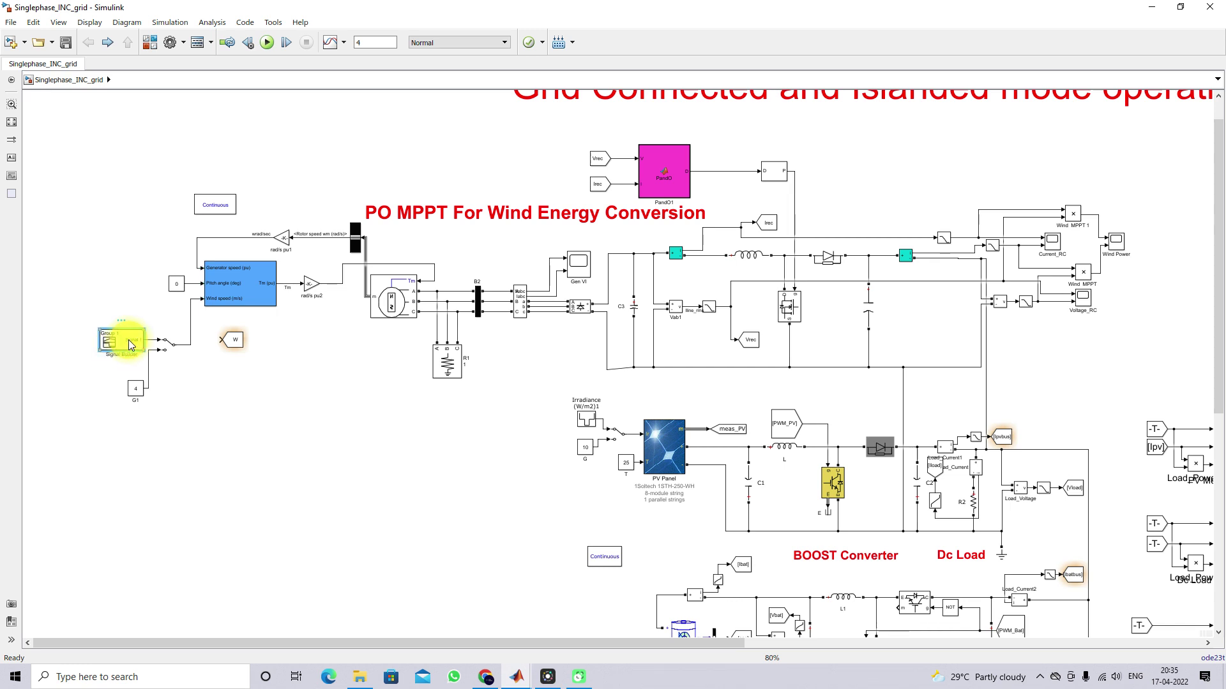
pyautogui.doubleClick(129, 342)
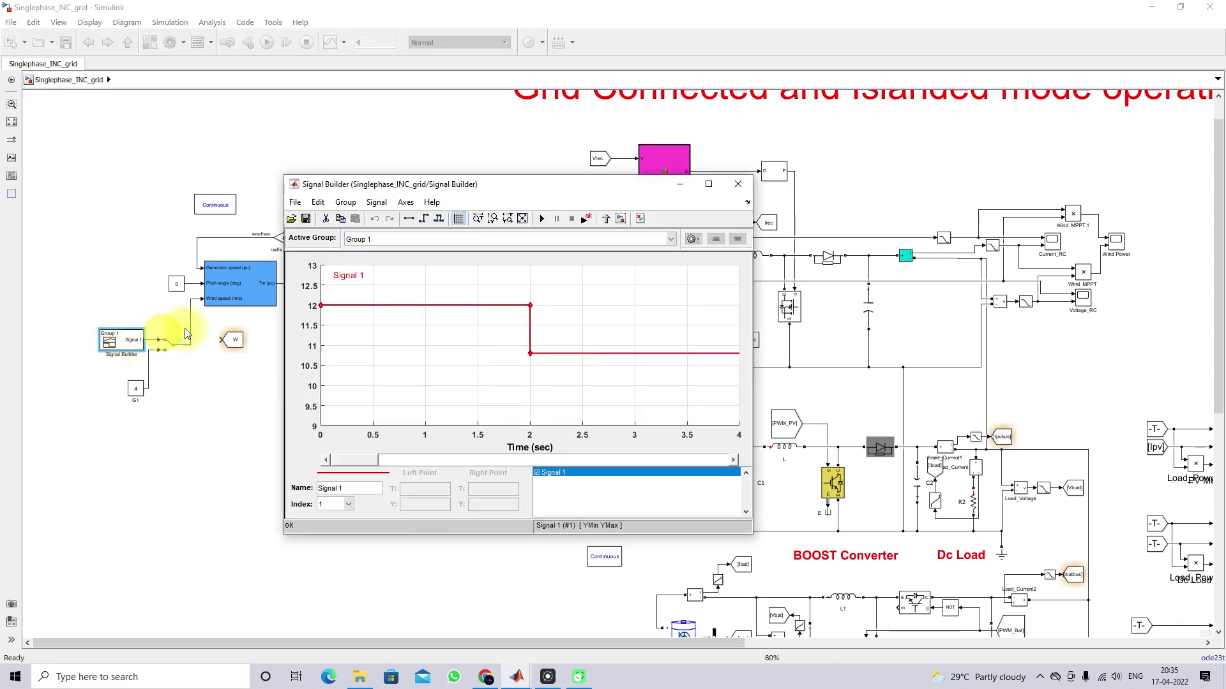
pyautogui.click(530, 354)
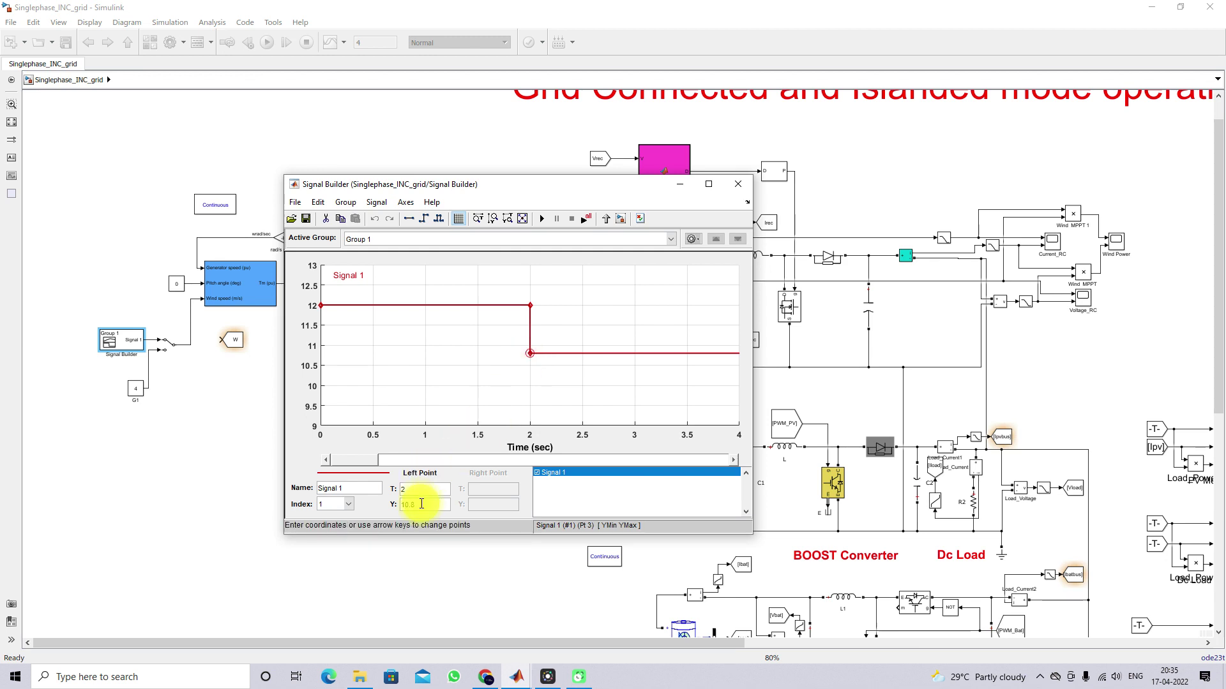
pyautogui.click(732, 189)
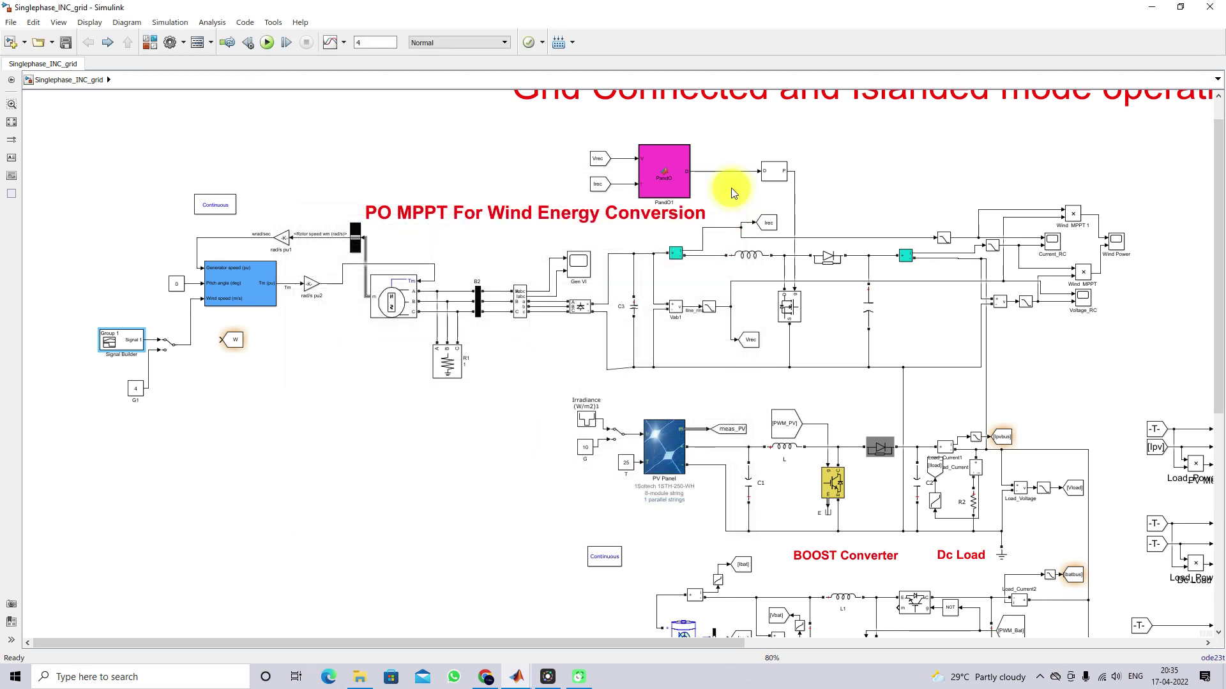
pyautogui.click(310, 286)
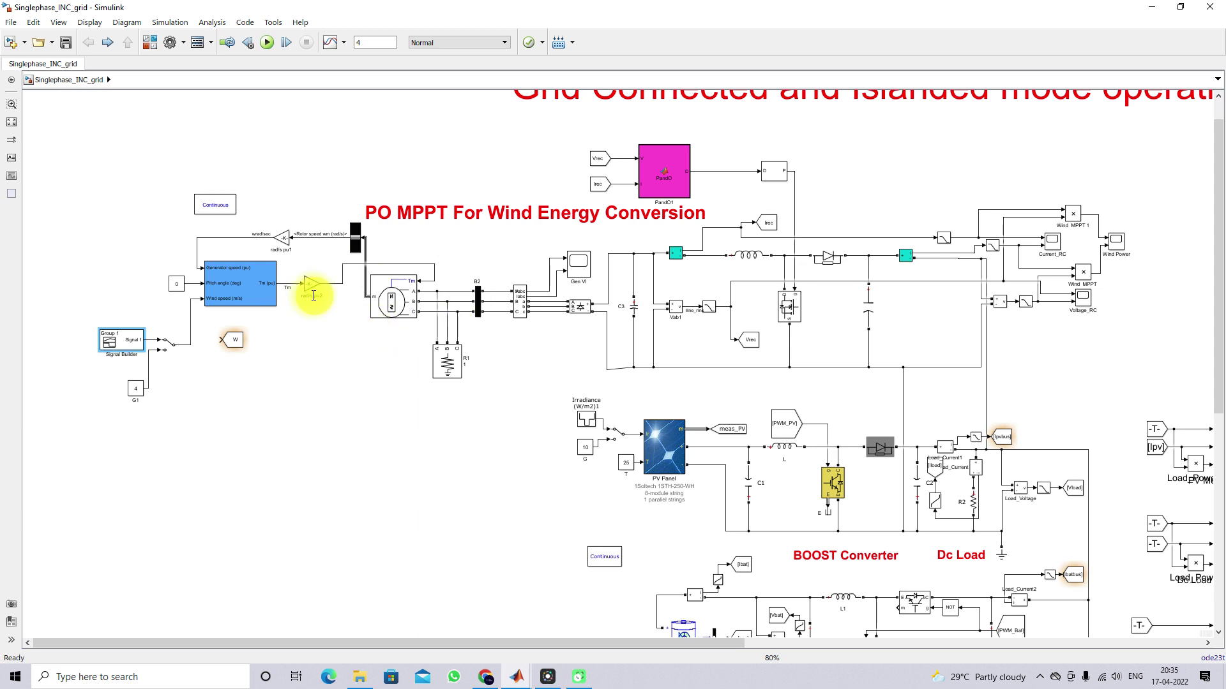
pyautogui.click(319, 328)
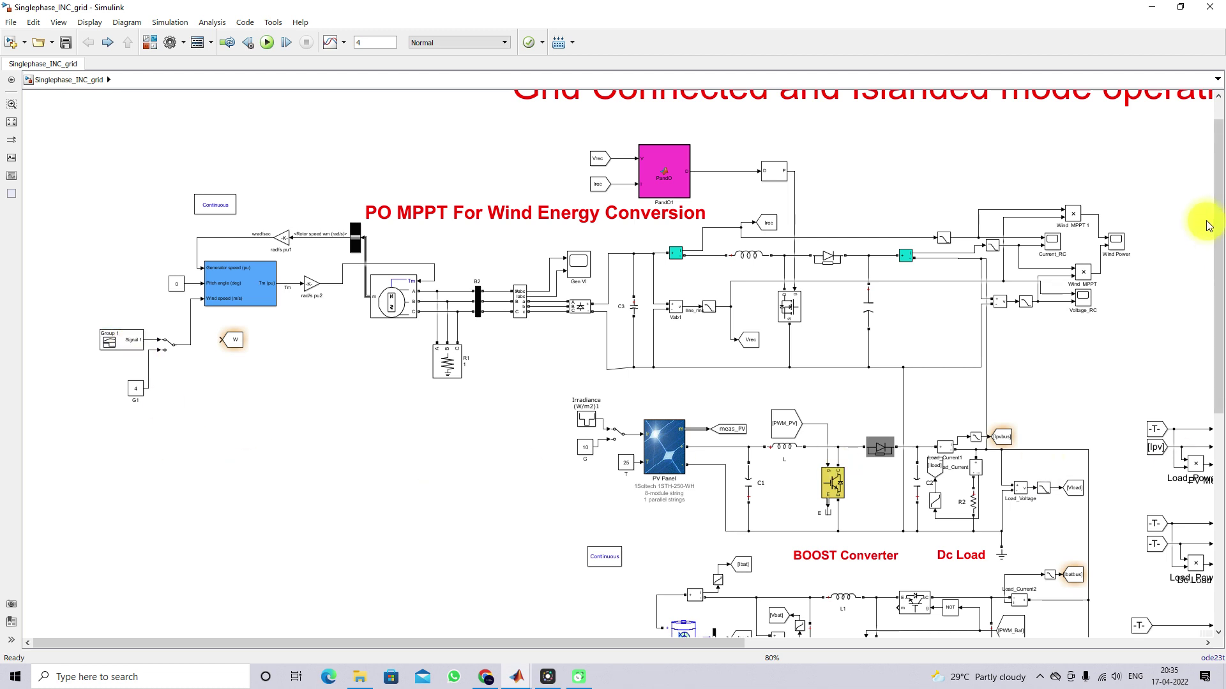
# Step: Plot the PV Panel's I-V and P-V characteristics and read the maximum power point on the 1 kW/m2 curve
pyautogui.moveTo(1218, 222); pyautogui.dragTo(1218, 298)
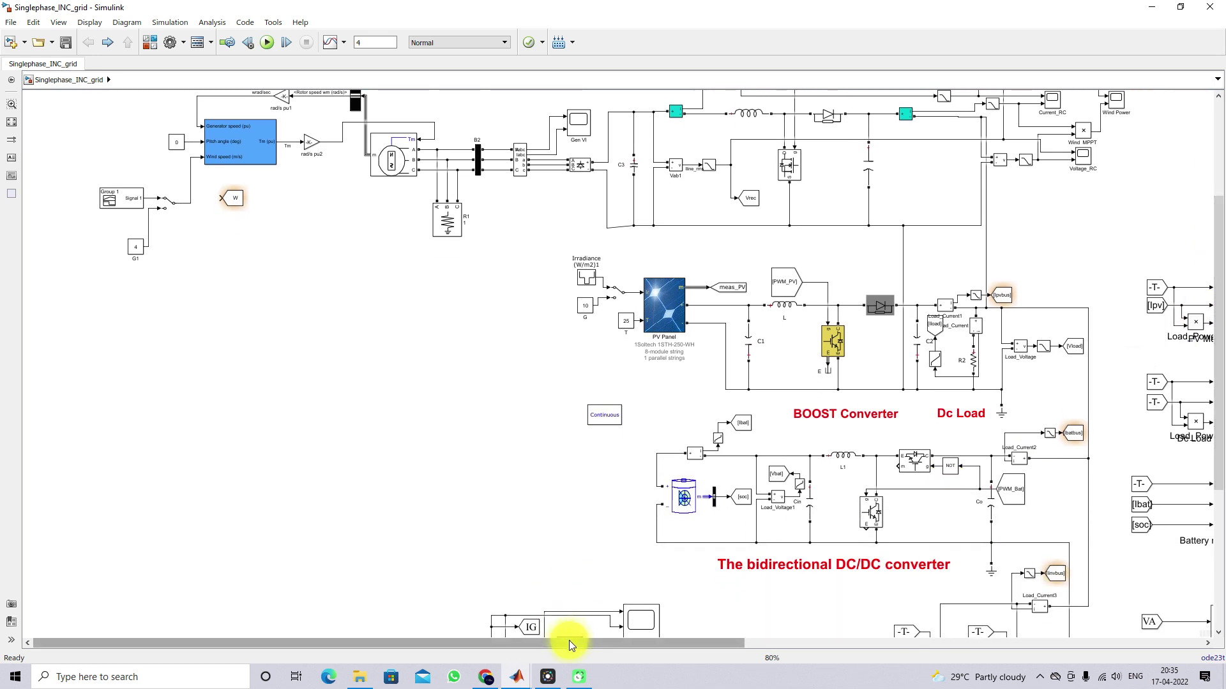
pyautogui.moveTo(569, 641); pyautogui.dragTo(872, 638)
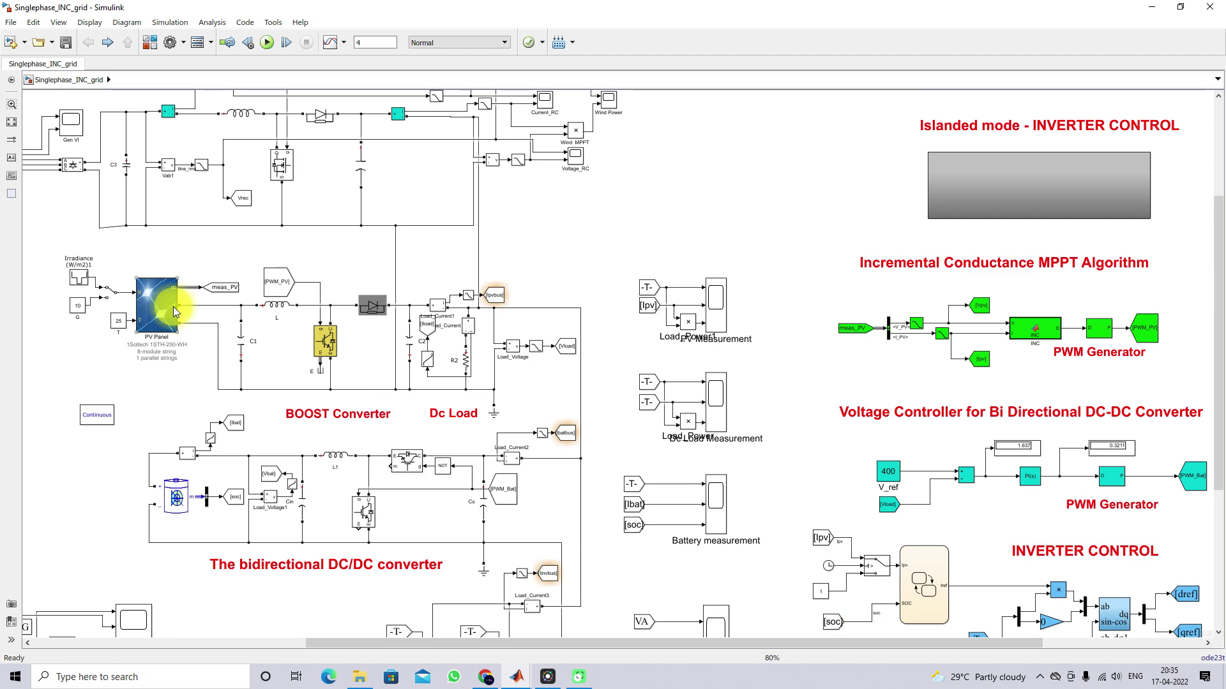
pyautogui.doubleClick(155, 305)
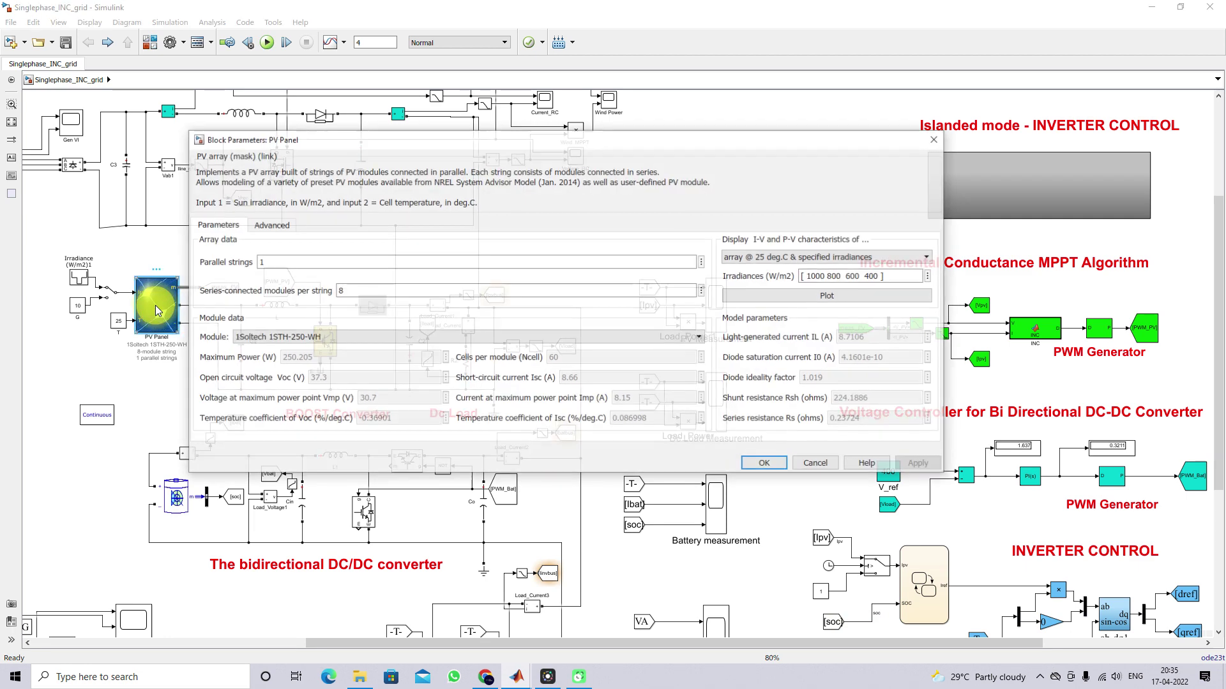
pyautogui.click(731, 297)
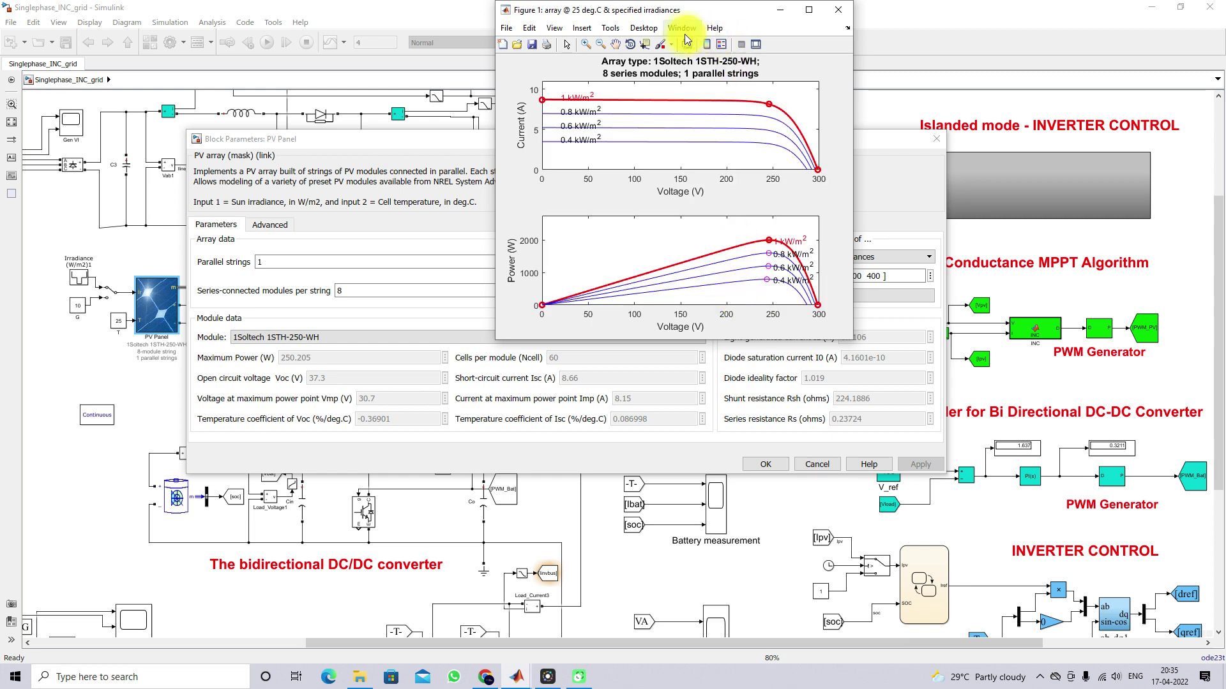
pyautogui.click(770, 240)
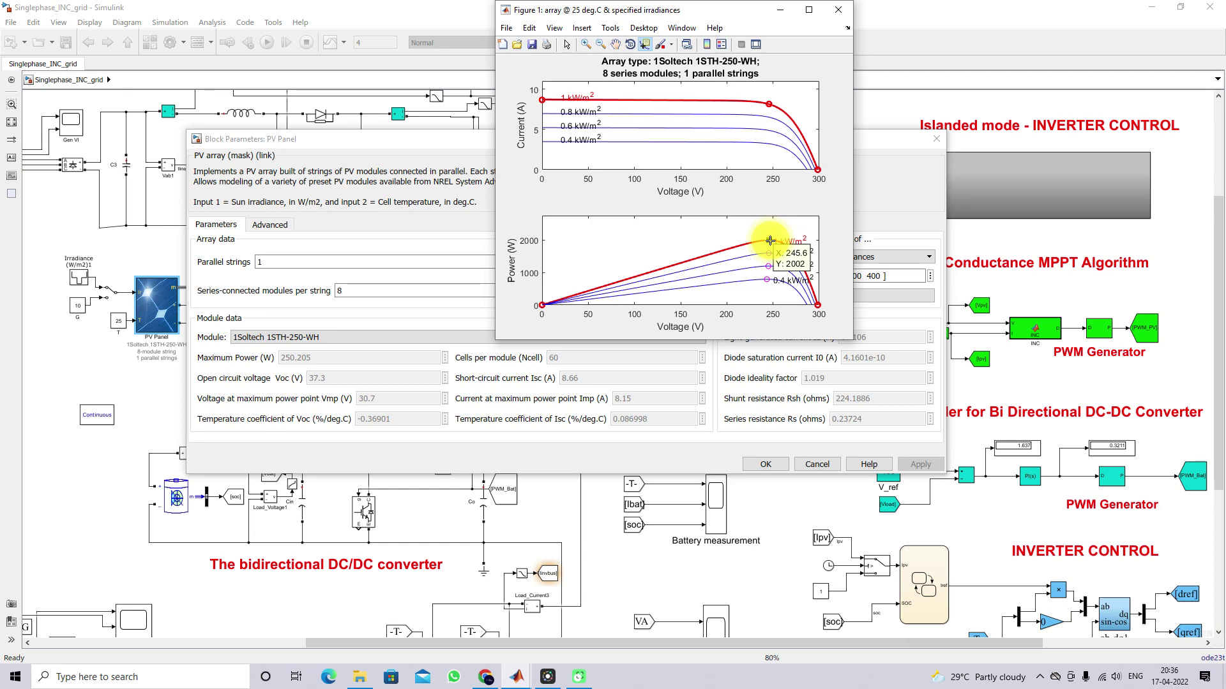
pyautogui.click(838, 9)
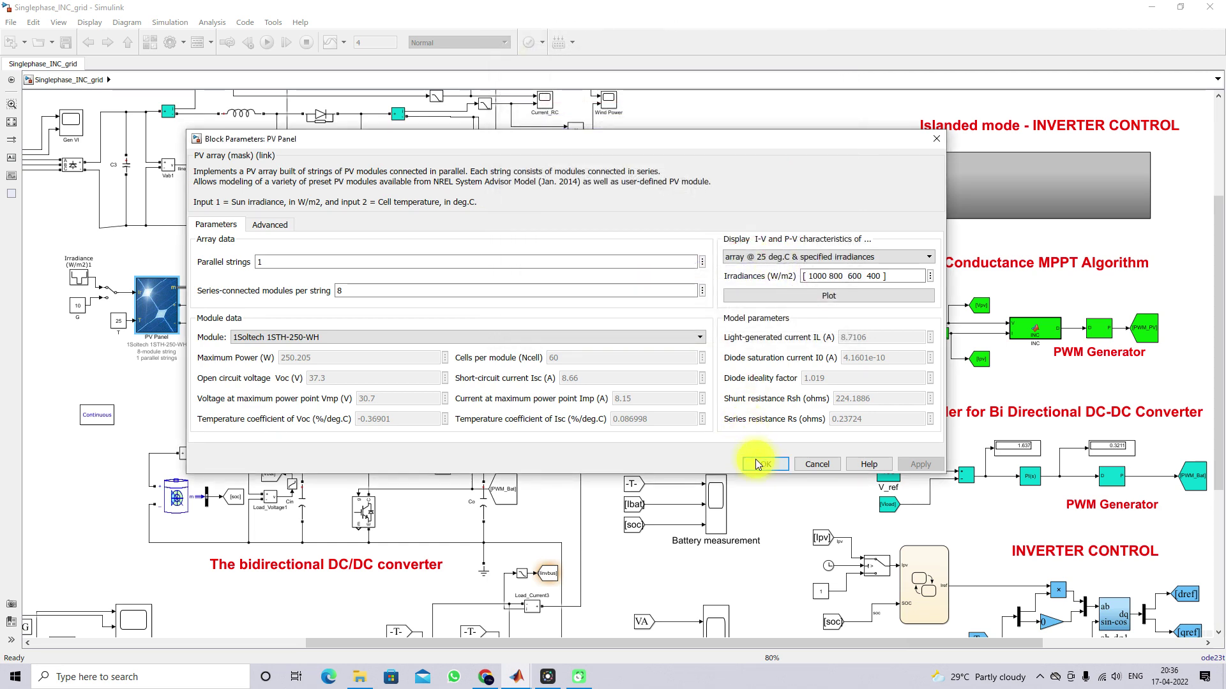
pyautogui.click(764, 464)
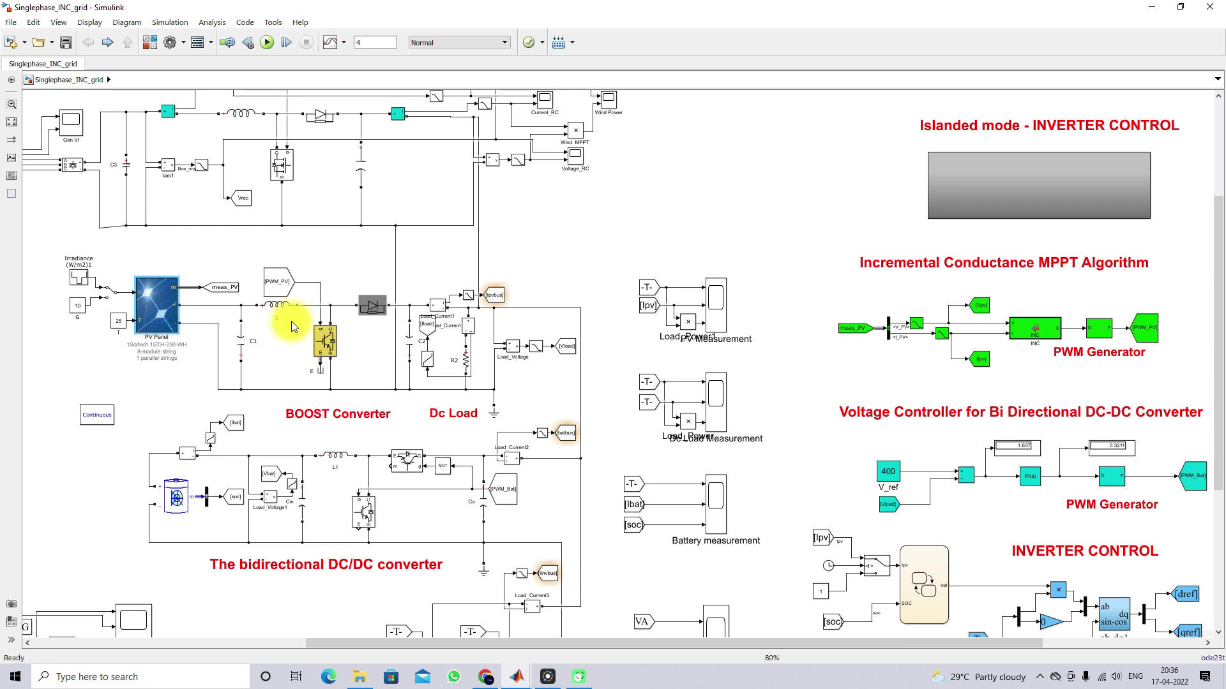
# Step: Check-mark the load voltage measurement and outline the PV boost converter with the pen
pyautogui.press('F12')
pyautogui.moveTo(483, 347)
pyautogui.mouseDown()
pyautogui.moveTo(495, 359)
pyautogui.moveTo(517, 342)
pyautogui.mouseUp()
pyautogui.moveTo(257, 292)
pyautogui.mouseDown()
pyautogui.moveTo(241, 404)
pyautogui.moveTo(360, 424)
pyautogui.moveTo(416, 332)
pyautogui.moveTo(403, 272)
pyautogui.moveTo(254, 275)
pyautogui.moveTo(256, 292)
pyautogui.mouseUp()
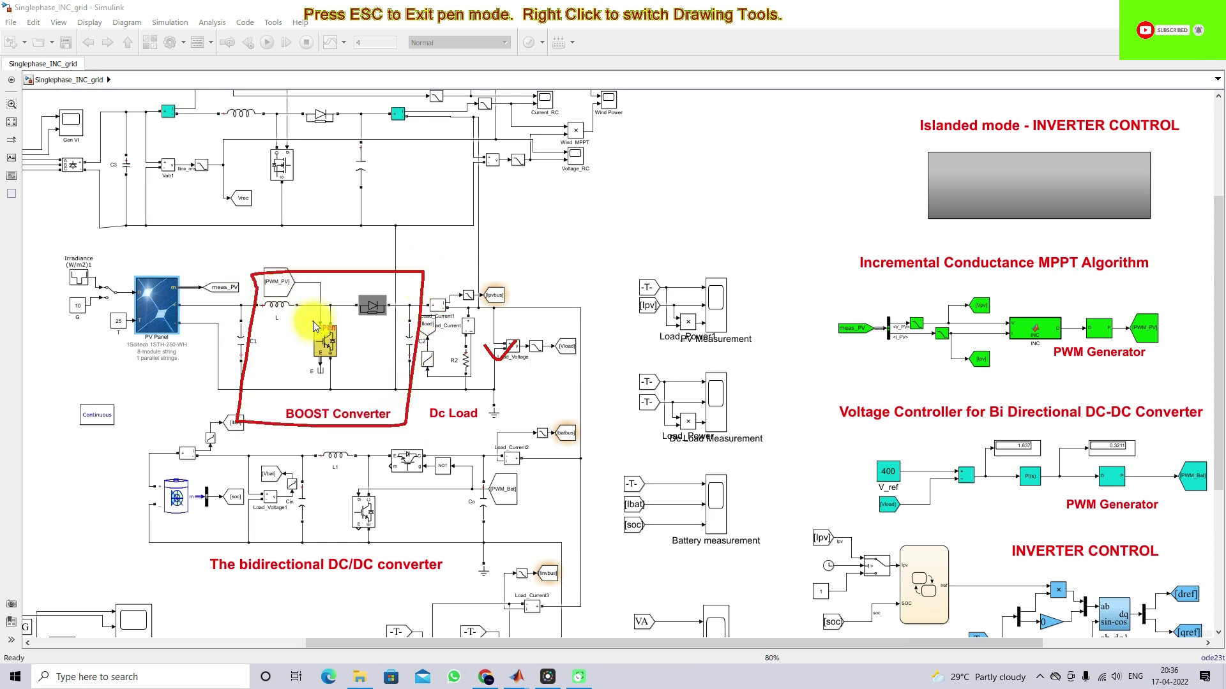
# Step: Underline the Incremental Conductance MPPT section and mark its INC block, INC output and PWM generator with the pen
pyautogui.moveTo(894, 376); pyautogui.dragTo(1015, 378)
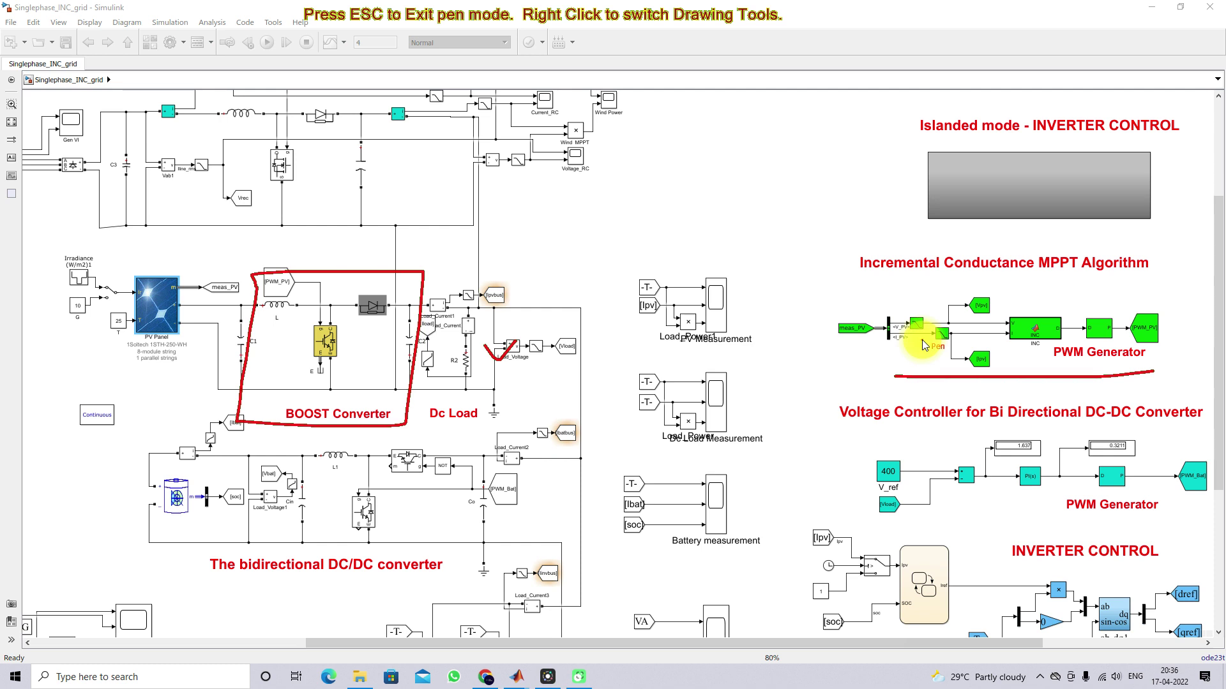
pyautogui.moveTo(1019, 313); pyautogui.dragTo(1052, 294)
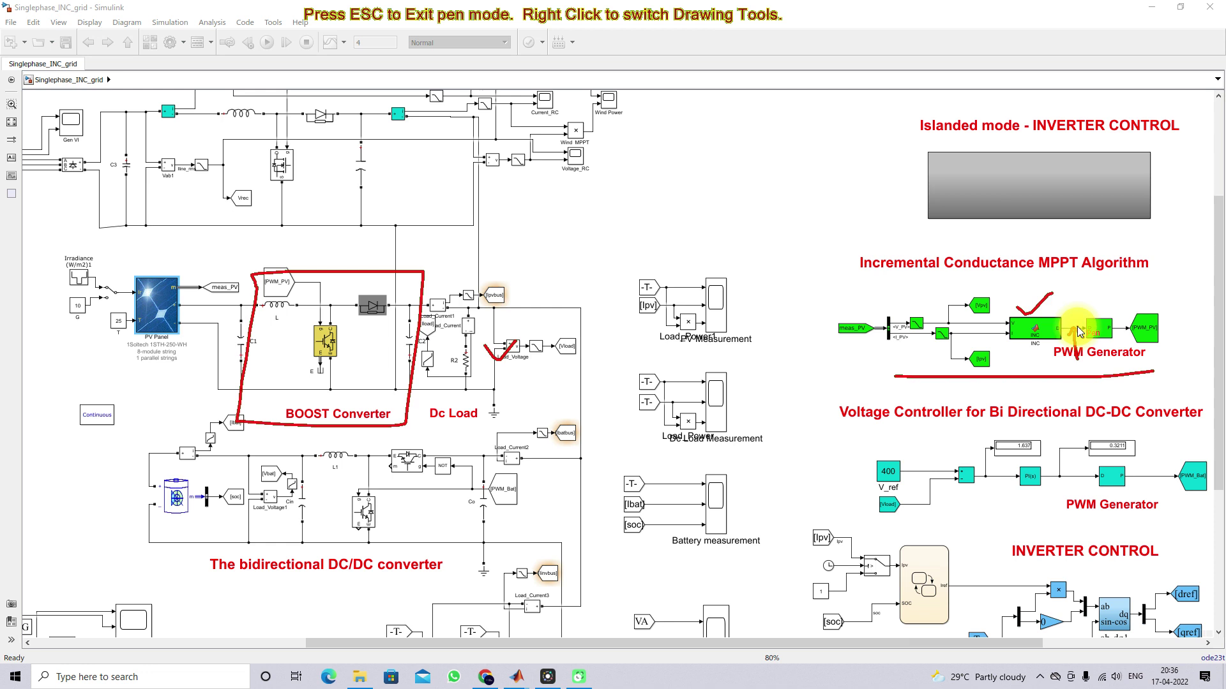
pyautogui.moveTo(1101, 286); pyautogui.dragTo(1107, 321)
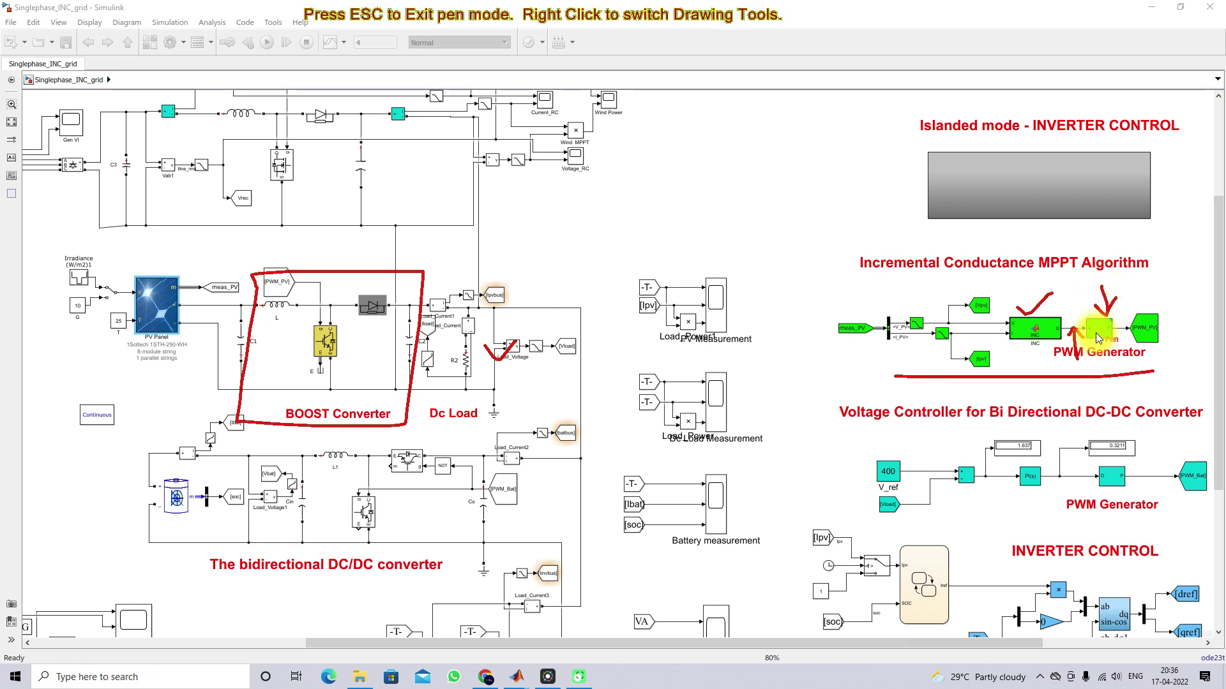
# Step: Draw an arrow from the PWM_PV output to the boost converter, check-mark the PV Panel's irradiance and temperature inputs, and exit pen mode
pyautogui.moveTo(1127, 320)
pyautogui.mouseDown()
pyautogui.moveTo(1092, 258)
pyautogui.moveTo(717, 236)
pyautogui.moveTo(441, 264)
pyautogui.moveTo(351, 288)
pyautogui.mouseUp()
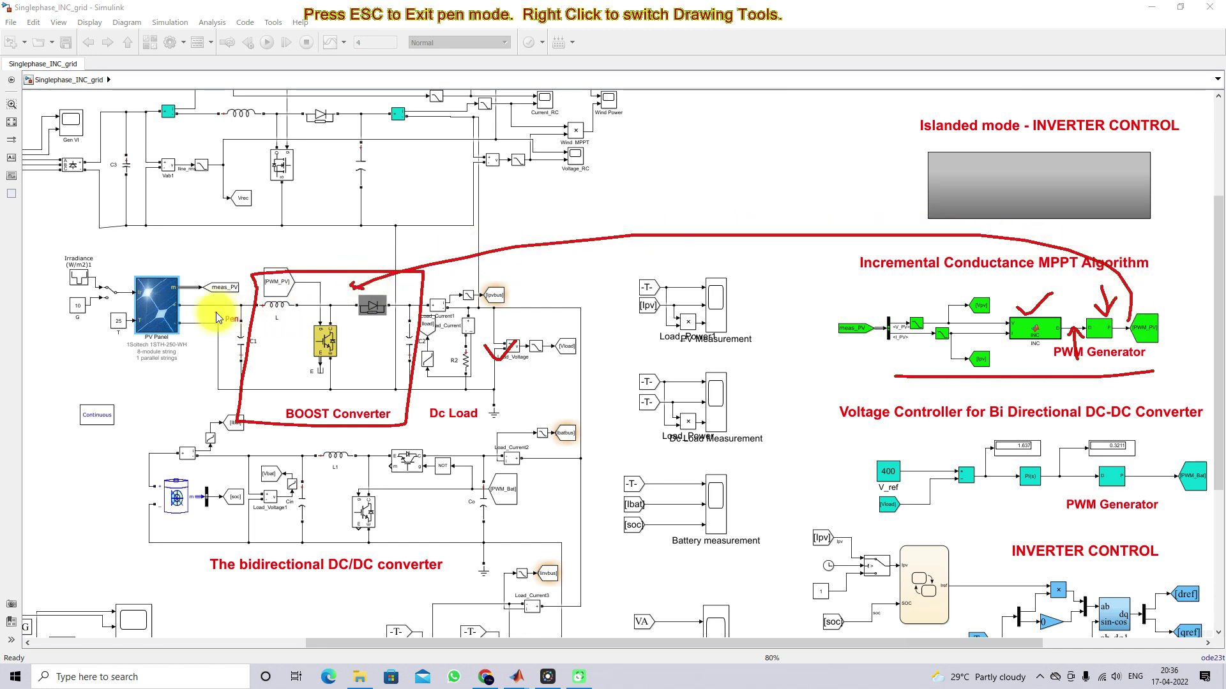
pyautogui.moveTo(95, 286)
pyautogui.mouseDown()
pyautogui.moveTo(119, 284)
pyautogui.moveTo(139, 317)
pyautogui.mouseUp()
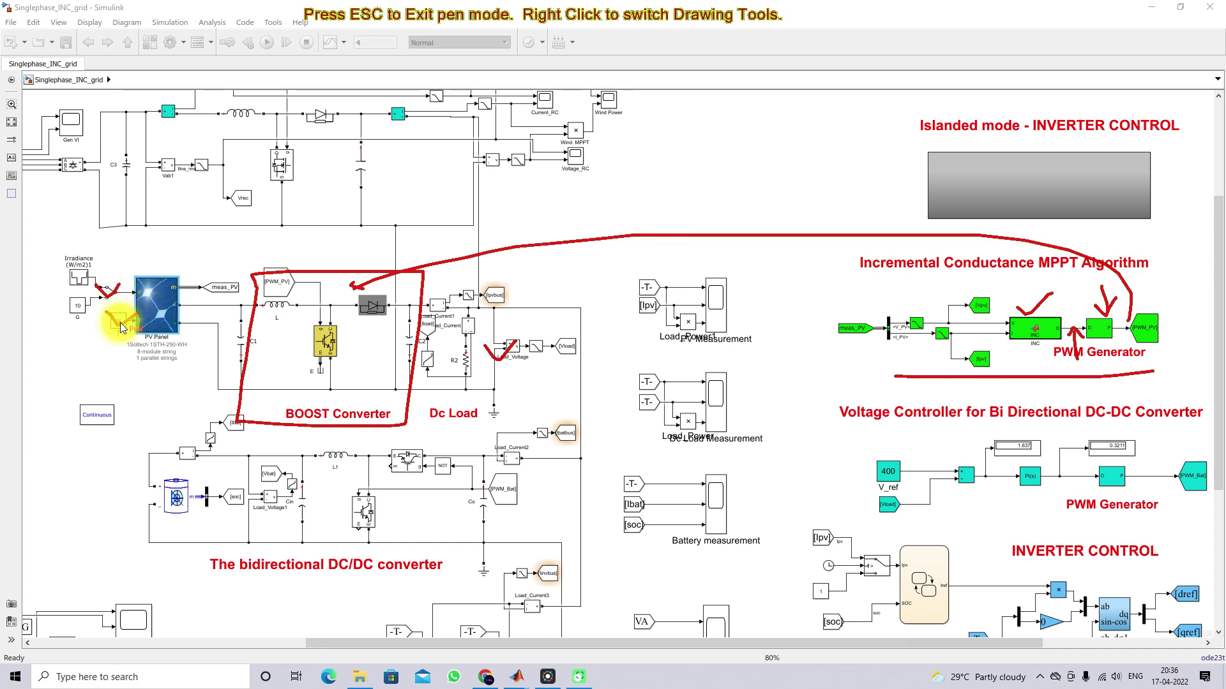
pyautogui.press('Escape')
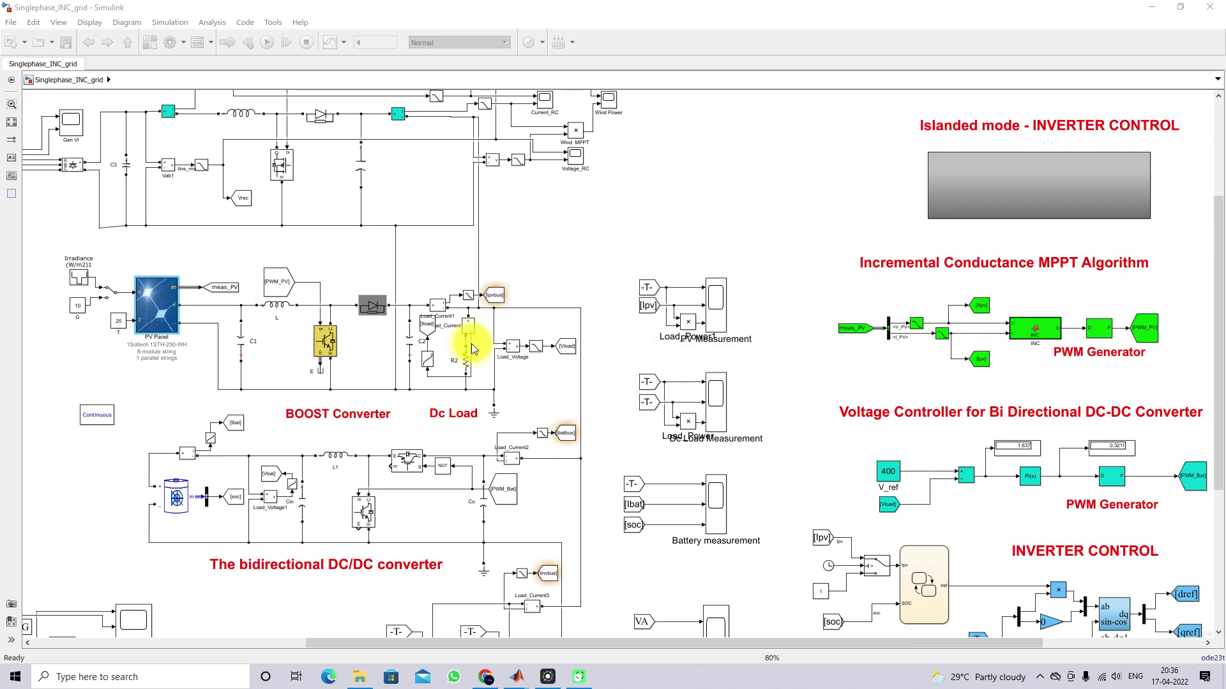
# Step: Set the DC load resistor R2's resistance to (400*400)/1000 ohms and reopen its parameters to check the entry
pyautogui.doubleClick(466, 362)
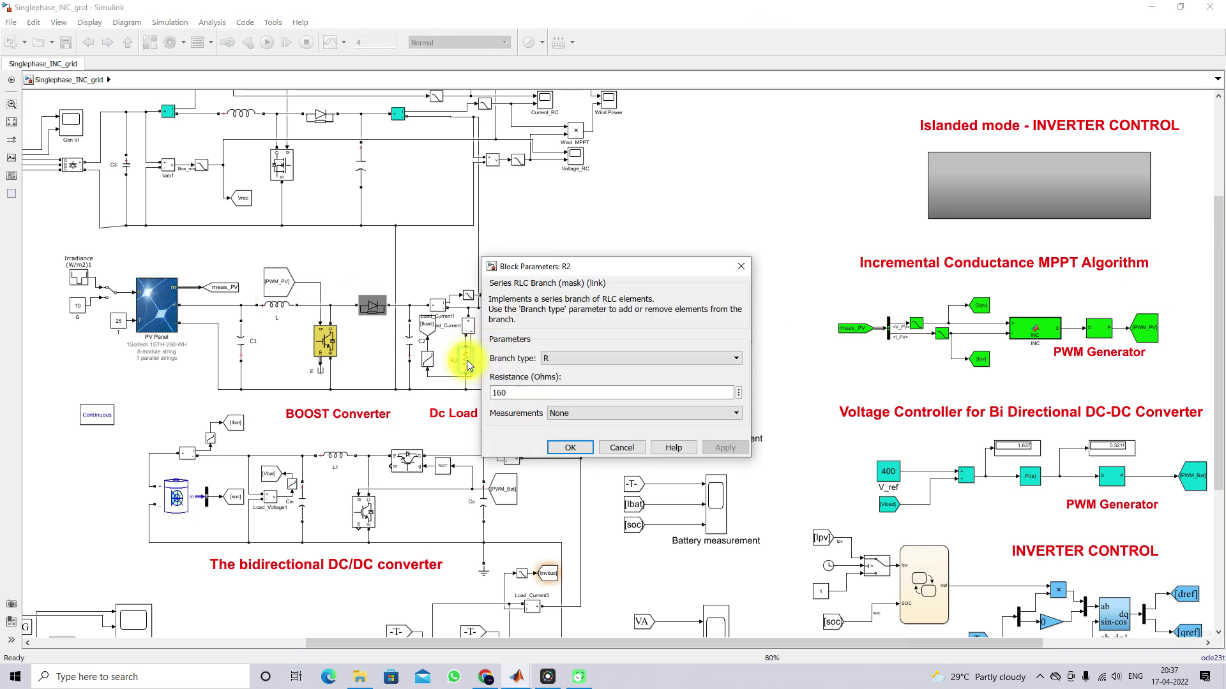
pyautogui.doubleClick(507, 392)
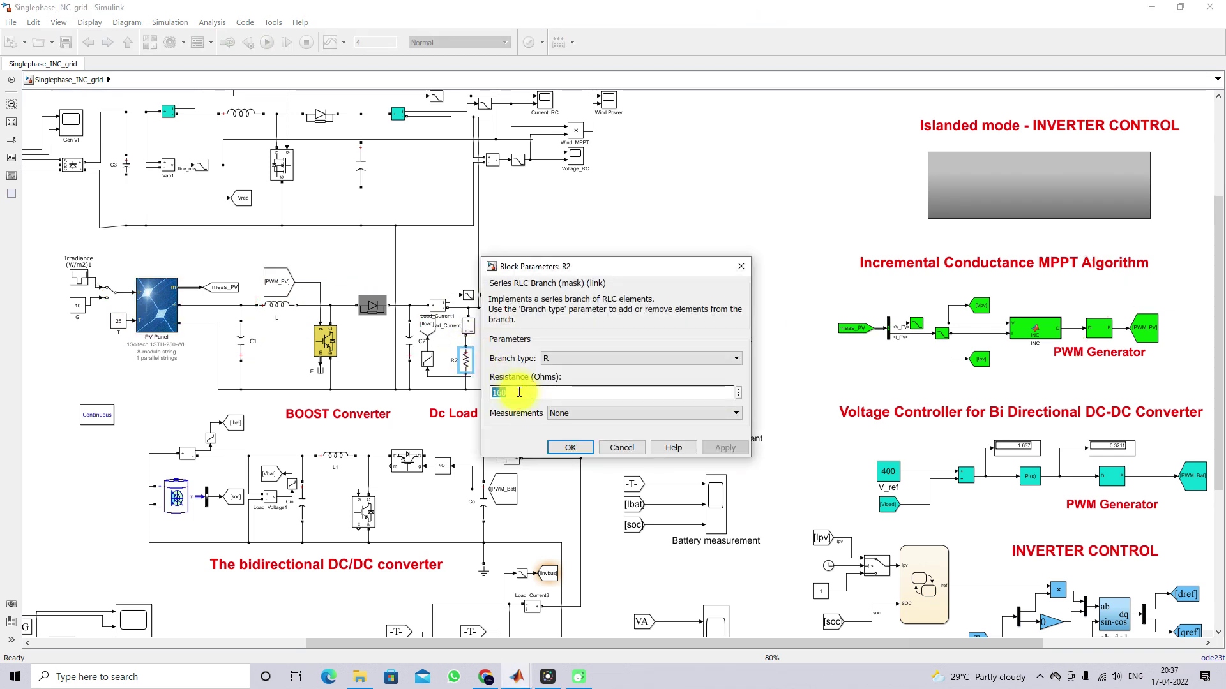
pyautogui.write('(400*')
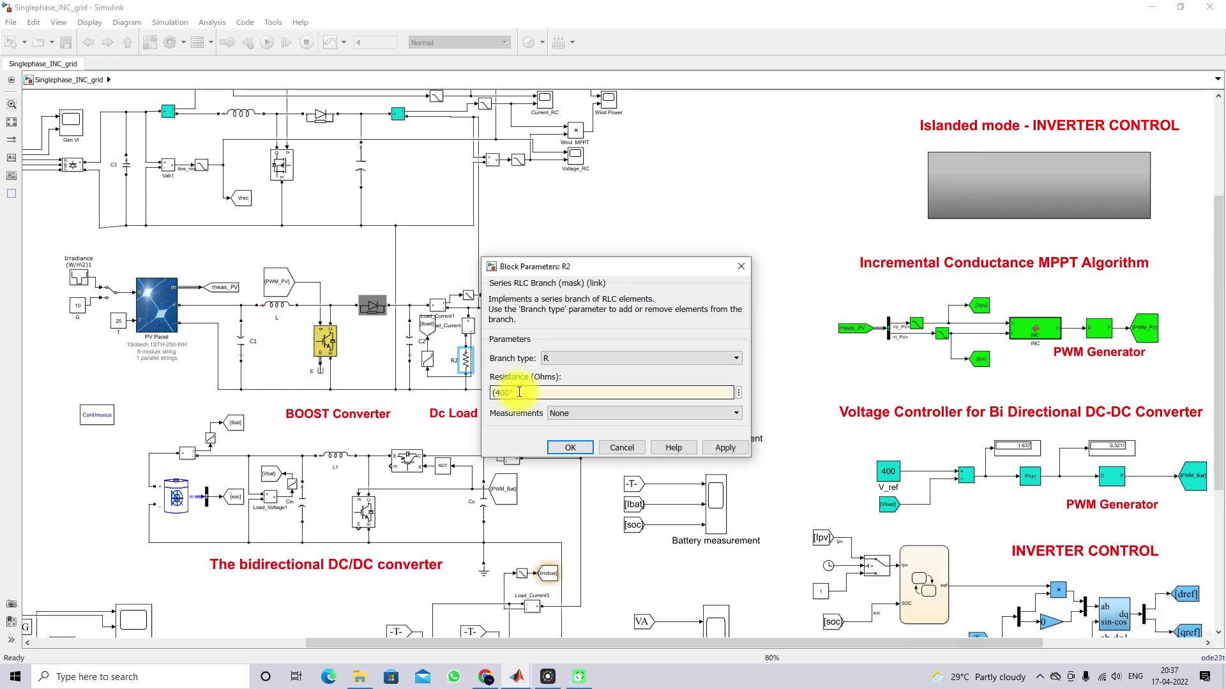
pyautogui.write('400)')
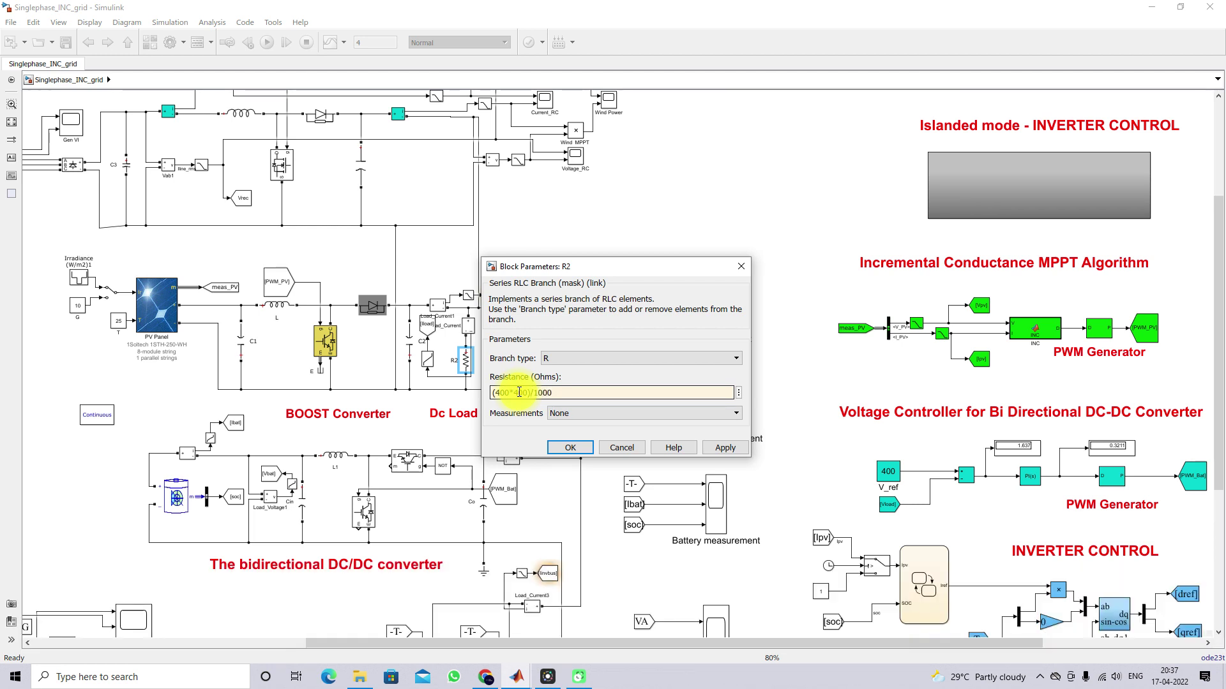
pyautogui.write('/1000')
pyautogui.press('Return')
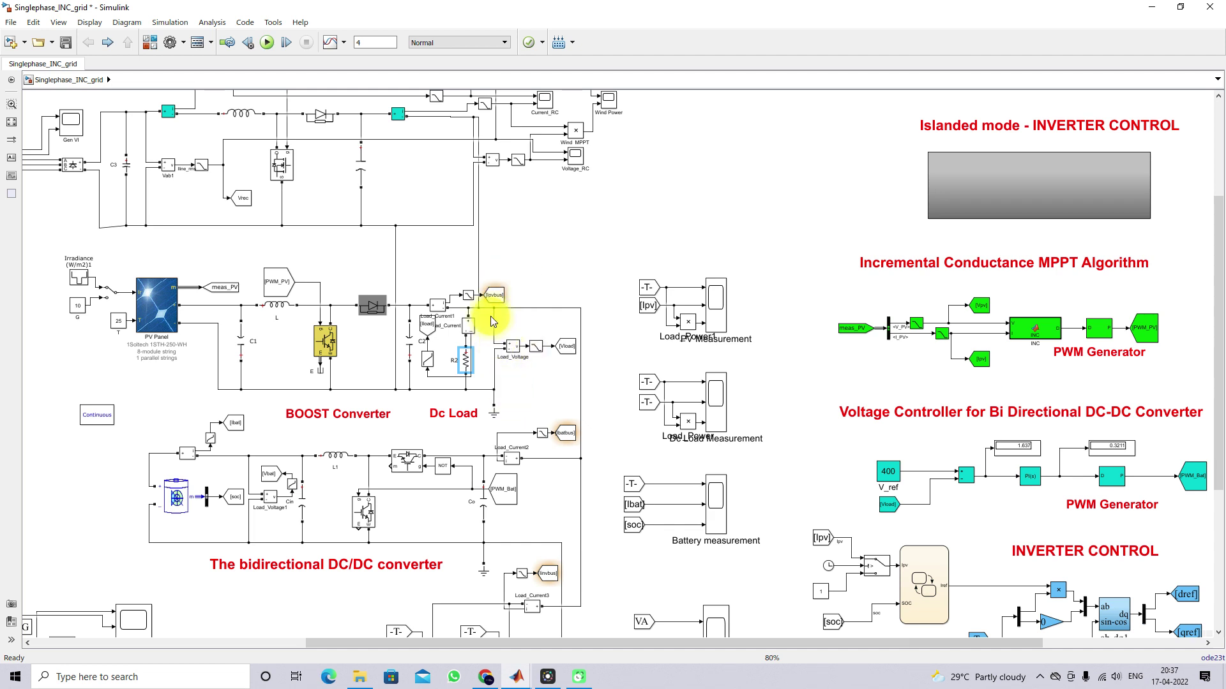
pyautogui.doubleClick(466, 365)
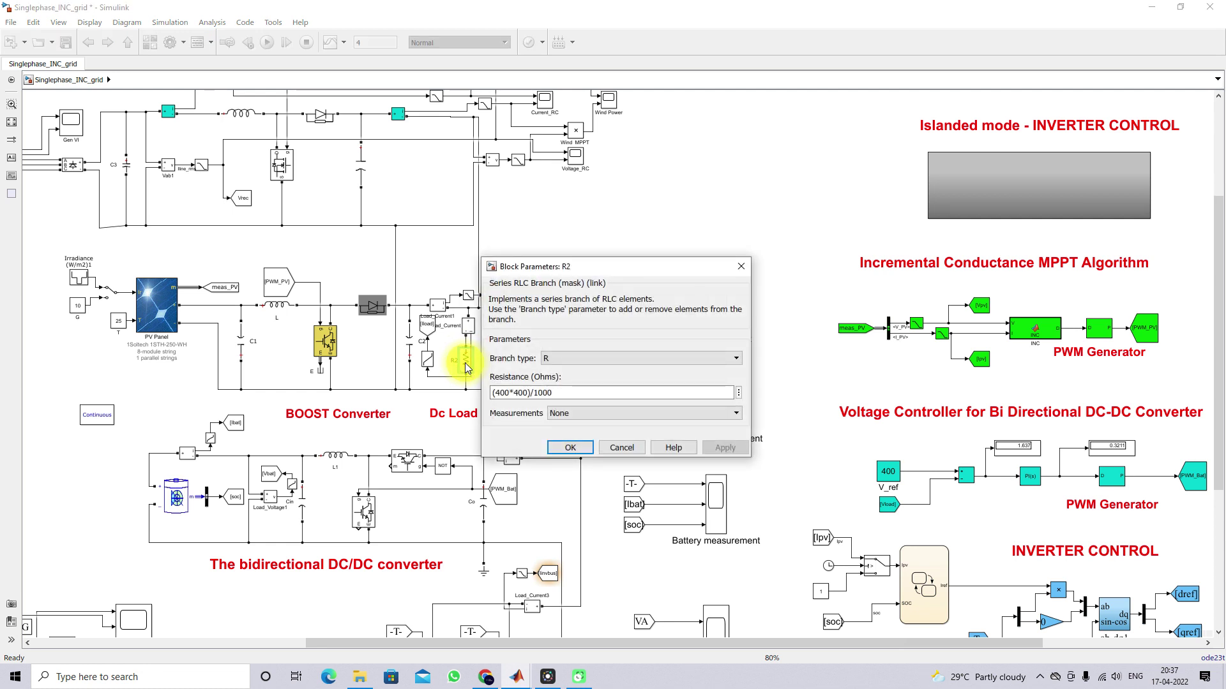
pyautogui.click(559, 445)
# Step: Review the Battery2 block's nominal voltage, rated capacity and initial state-of-charge parameters
pyautogui.moveTo(1218, 254); pyautogui.dragTo(1219, 355)
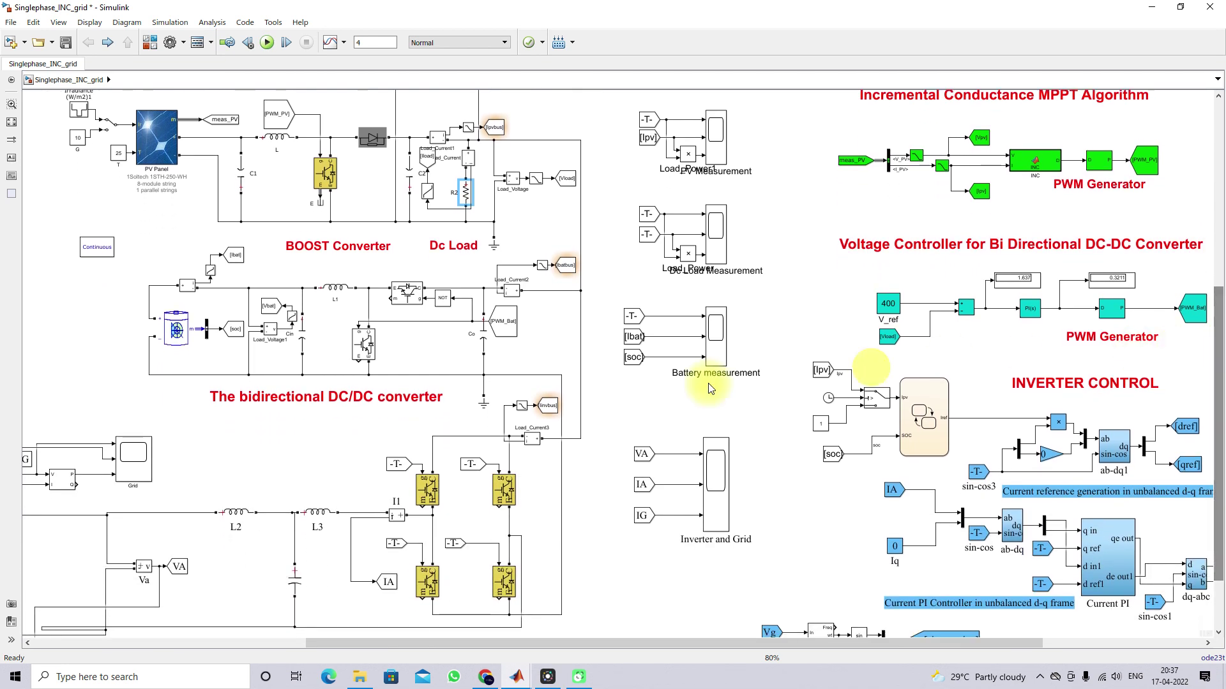
pyautogui.click(179, 330)
pyautogui.doubleClick(179, 330)
pyautogui.doubleClick(325, 346)
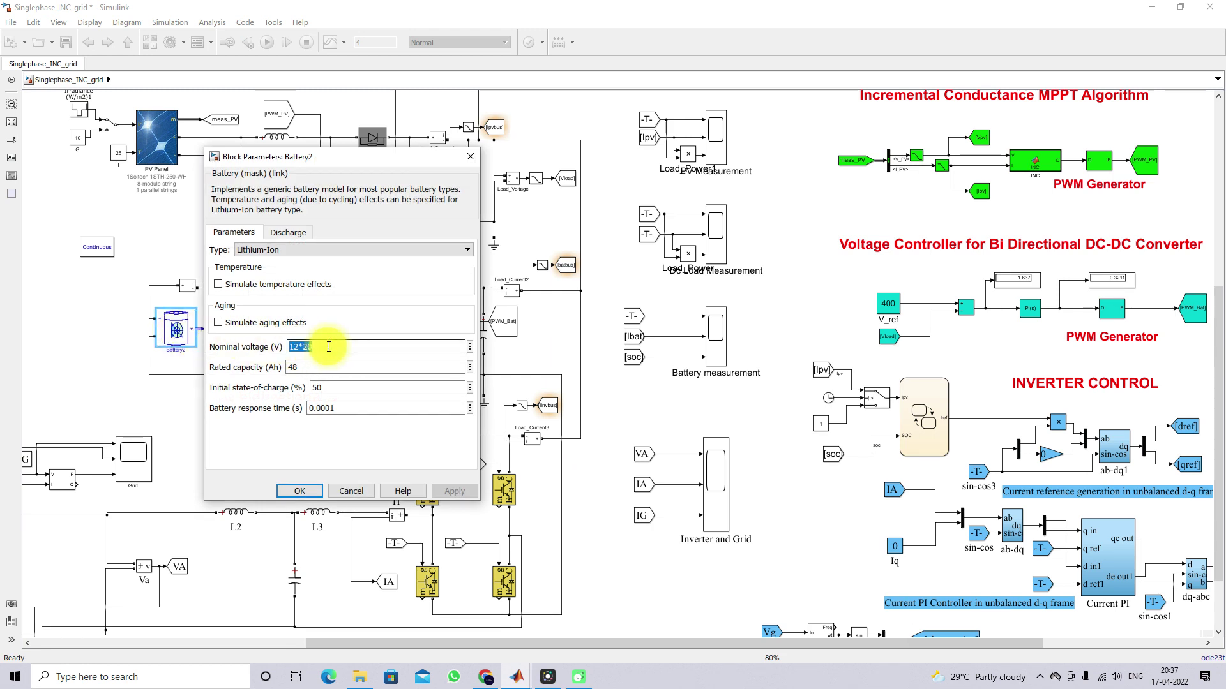
pyautogui.doubleClick(309, 368)
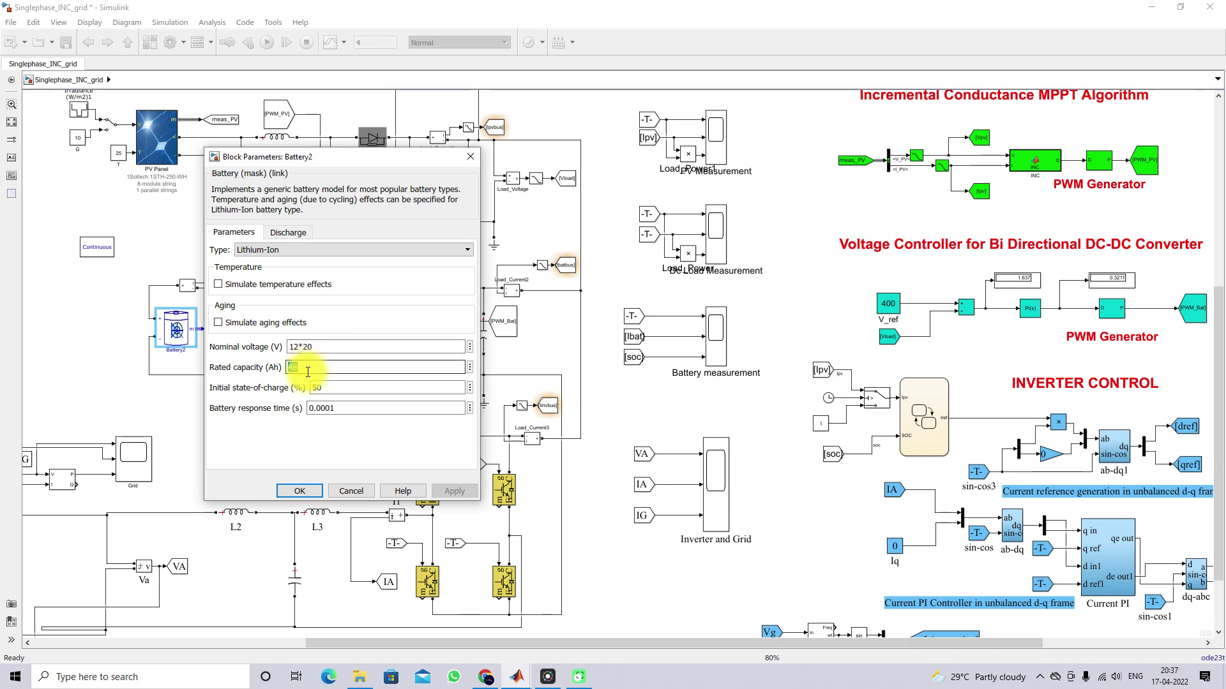
pyautogui.doubleClick(323, 387)
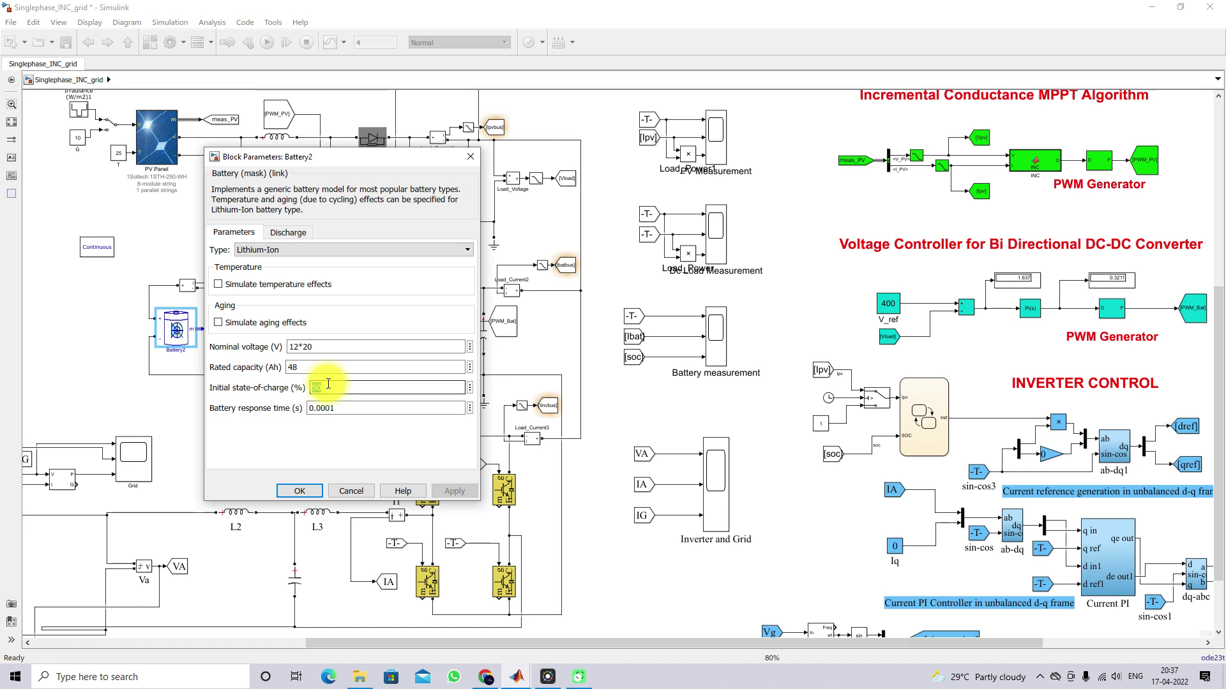
pyautogui.click(315, 491)
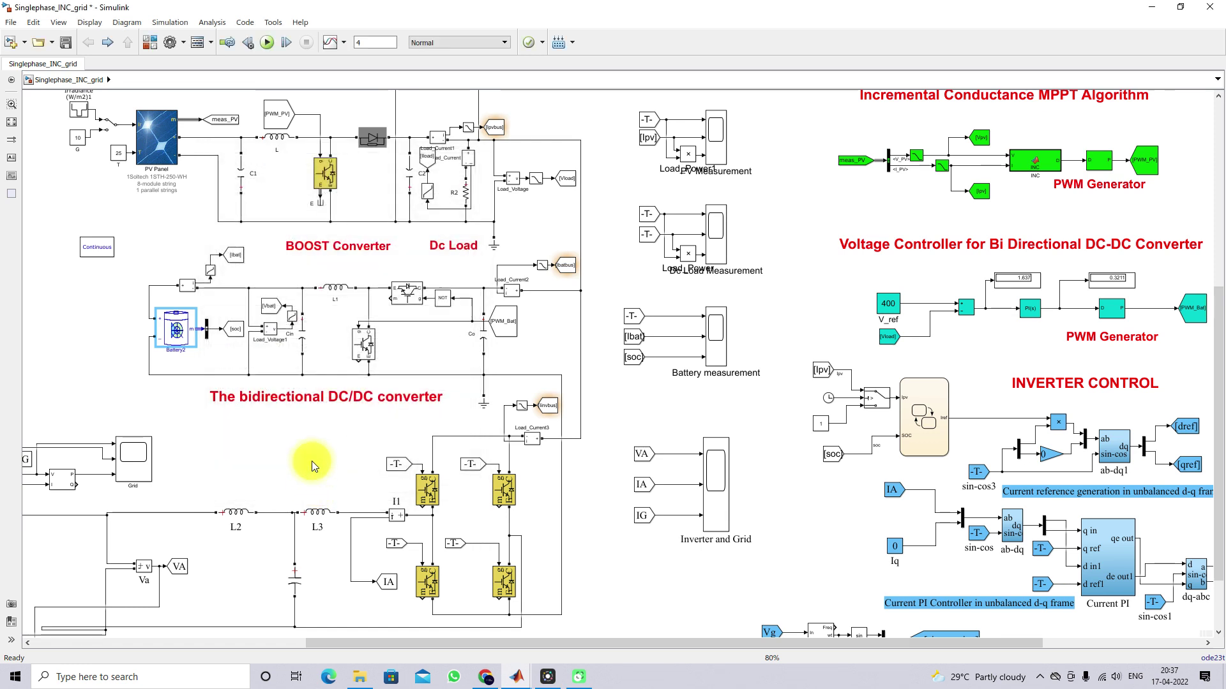
# Step: Outline the bidirectional DC/DC converter circuit with the pen
pyautogui.hotkey('ctrl', '2')
pyautogui.moveTo(231, 274)
pyautogui.mouseDown()
pyautogui.moveTo(221, 425)
pyautogui.moveTo(470, 402)
pyautogui.moveTo(471, 281)
pyautogui.moveTo(442, 264)
pyautogui.moveTo(243, 264)
pyautogui.moveTo(231, 285)
pyautogui.mouseUp()
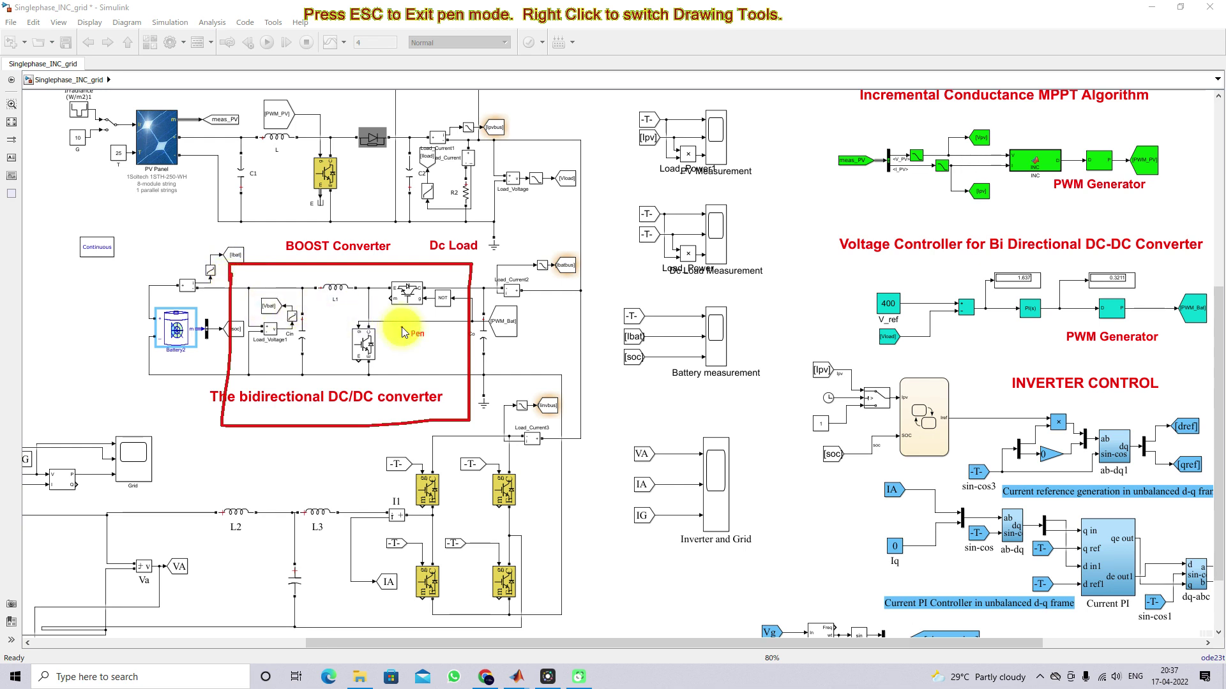
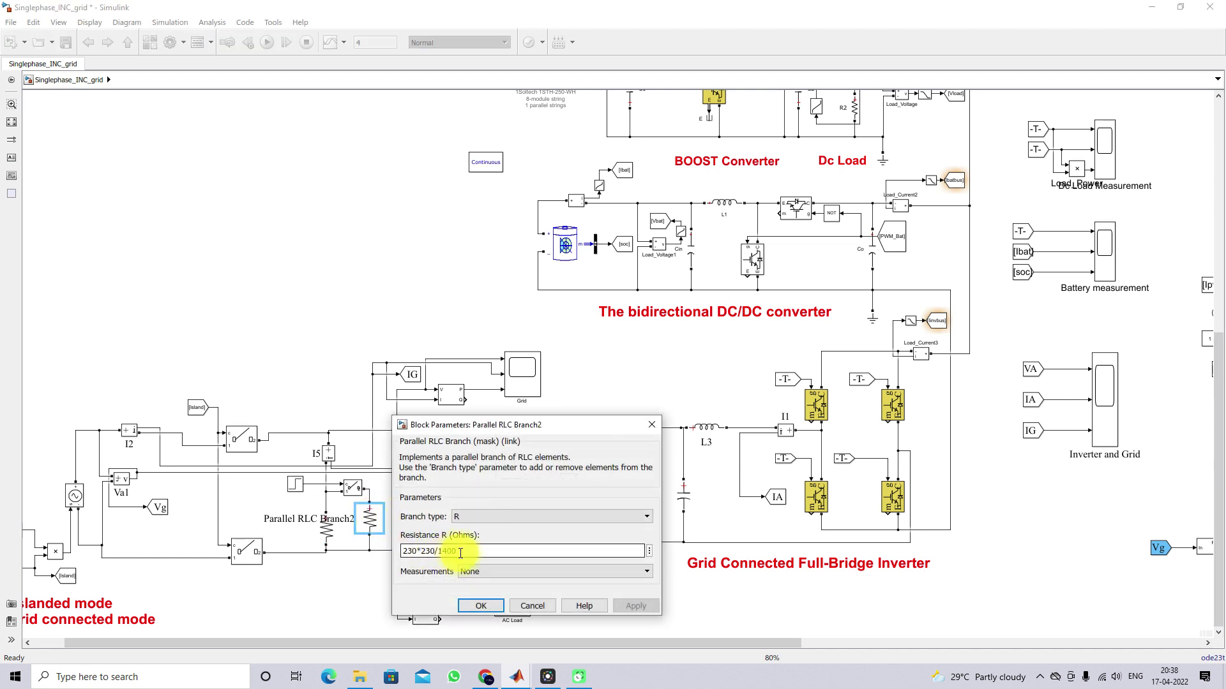
# Step: Review the resistances of the two parallel RLC branches in the AC load and the Step block's switching time
pyautogui.click(481, 605)
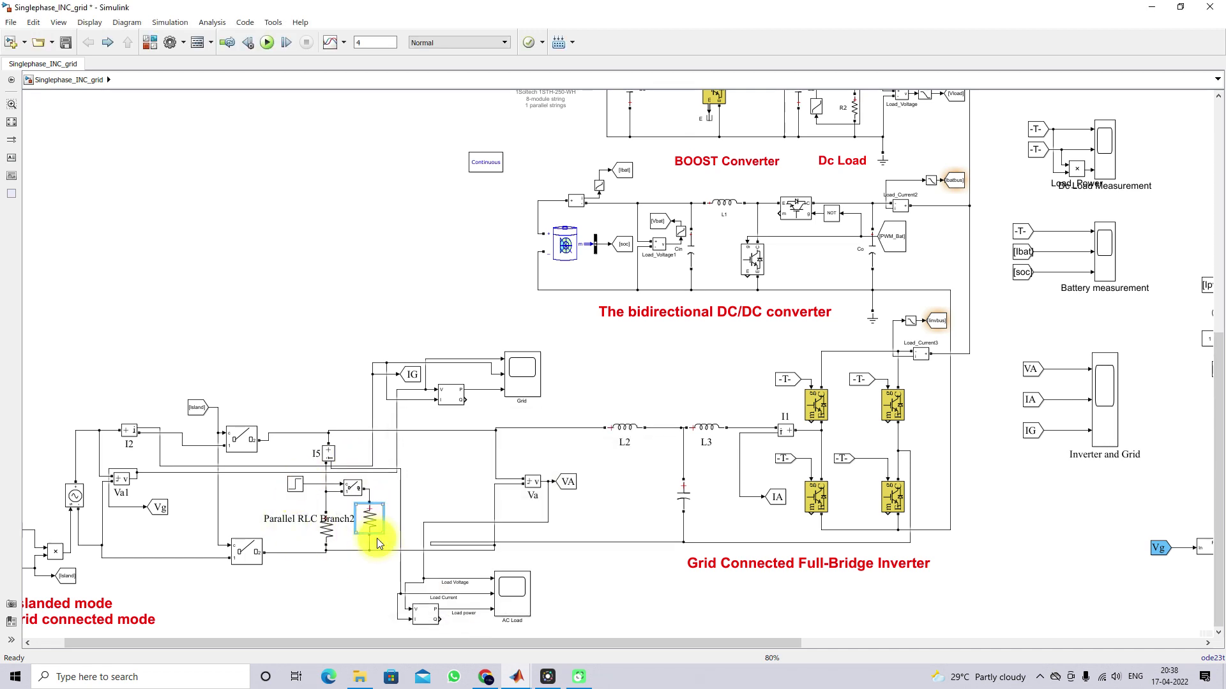
pyautogui.doubleClick(295, 484)
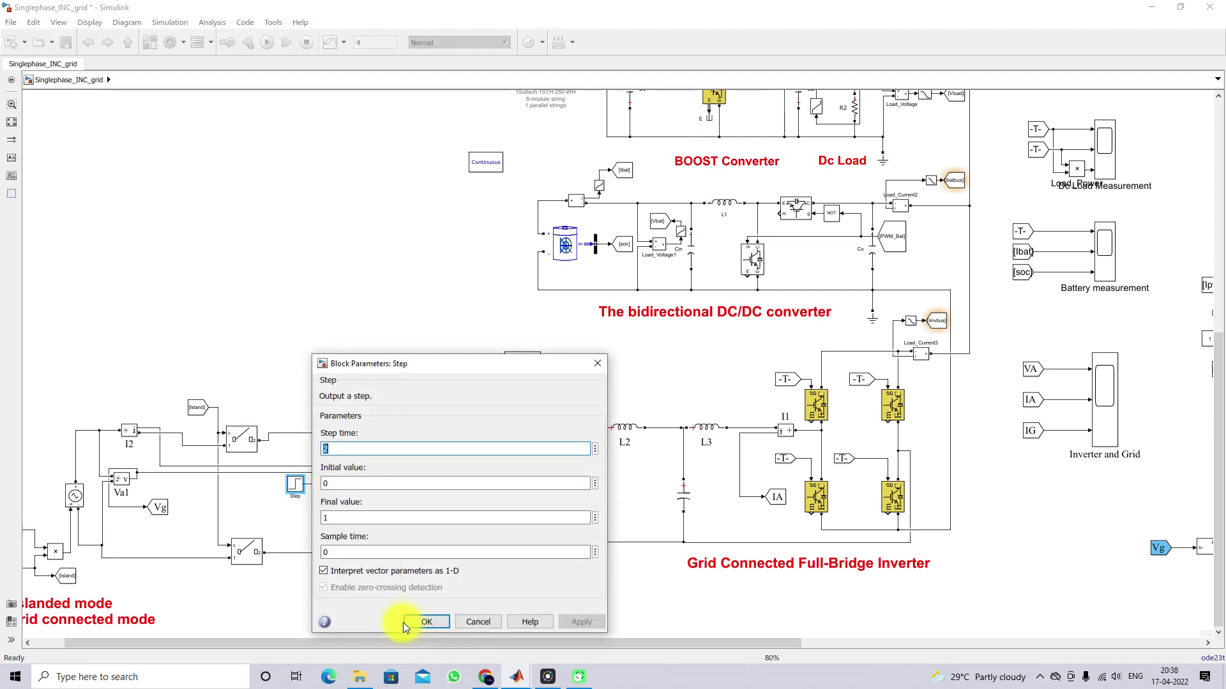
pyautogui.click(406, 623)
pyautogui.doubleClick(331, 535)
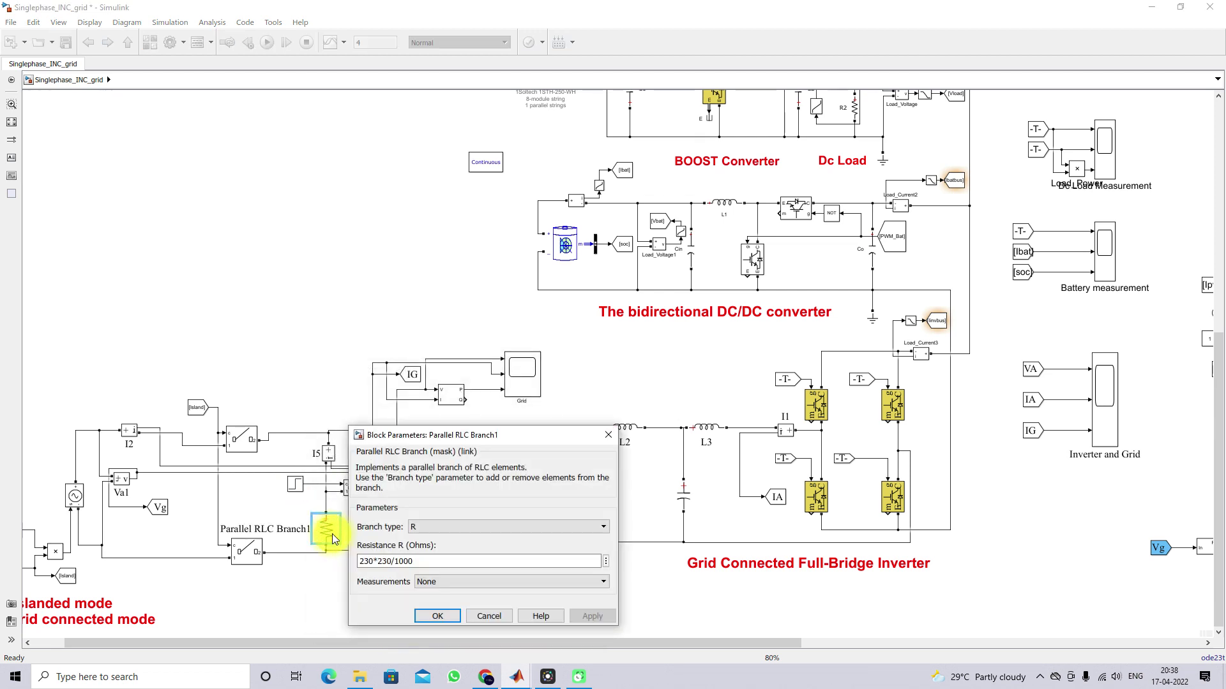
pyautogui.click(432, 613)
pyautogui.doubleClick(302, 488)
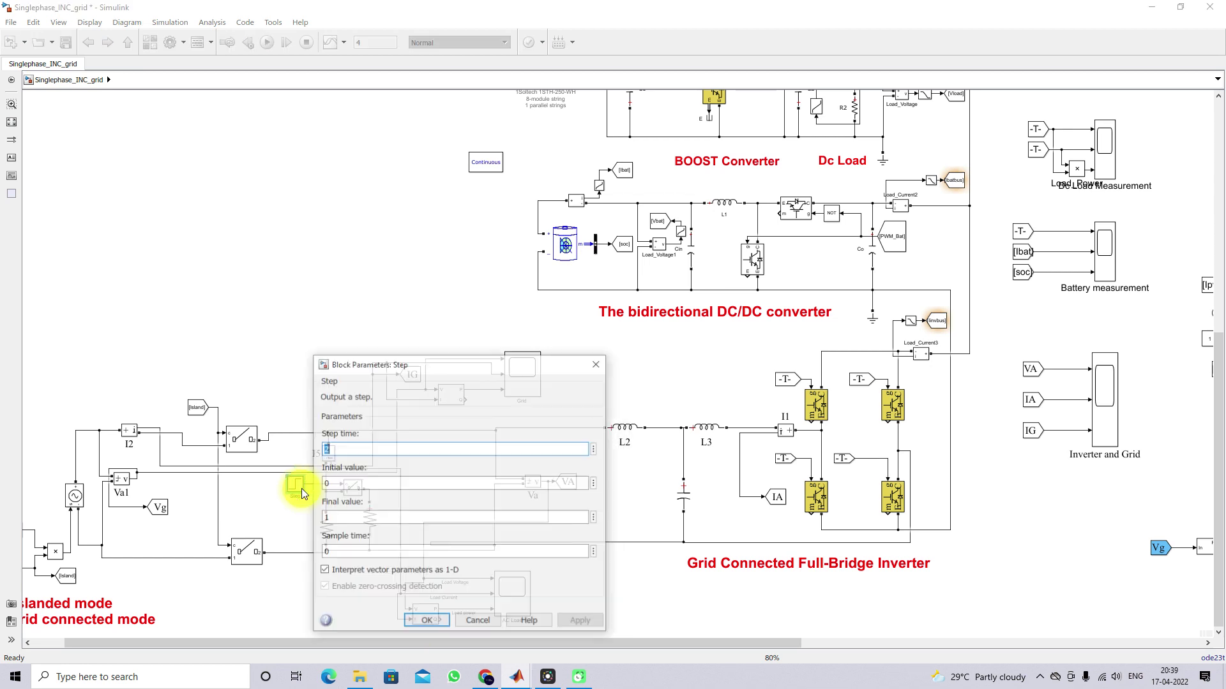
pyautogui.click(428, 622)
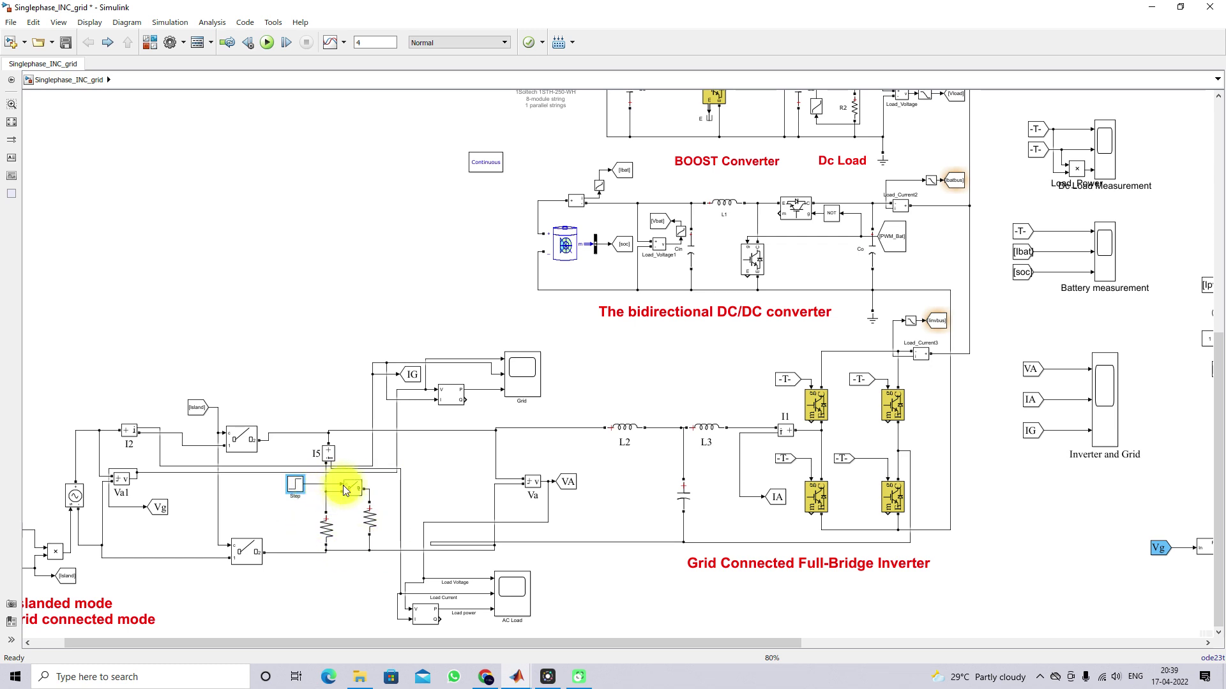
# Step: Review the amplitude and frequency of the grid source's Sine Wave block and point out the constant selecting islanded or grid-connected mode
pyautogui.moveTo(176, 644); pyautogui.dragTo(105, 638)
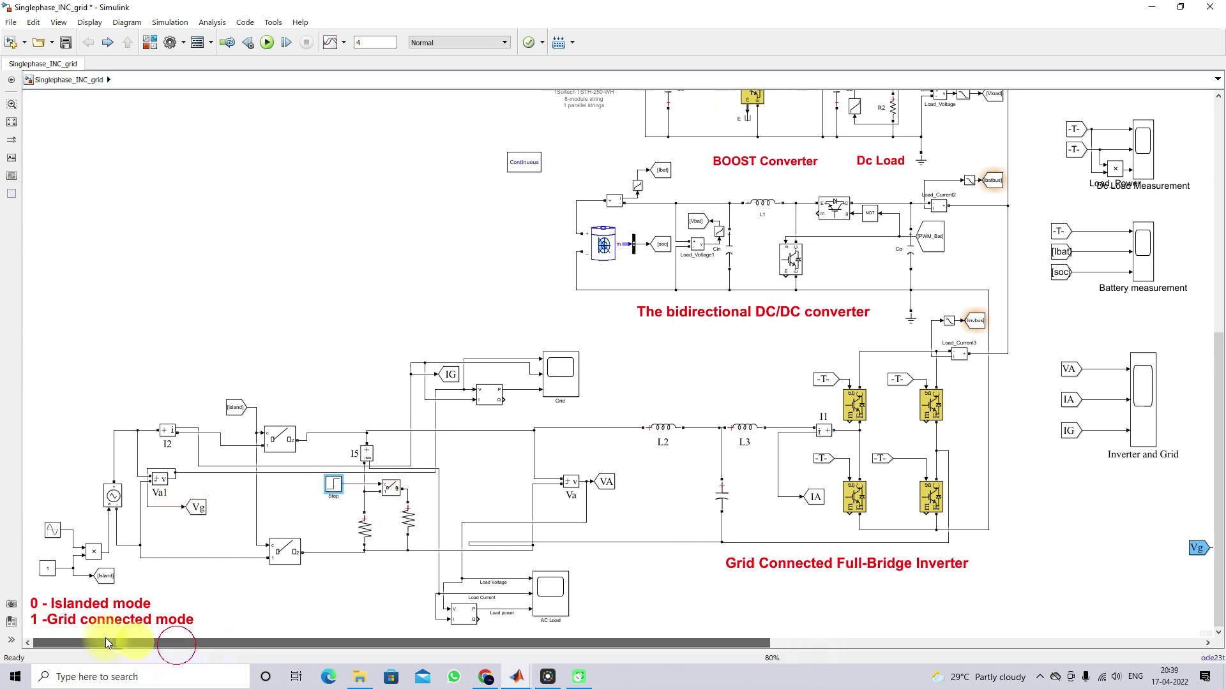
pyautogui.click(127, 502)
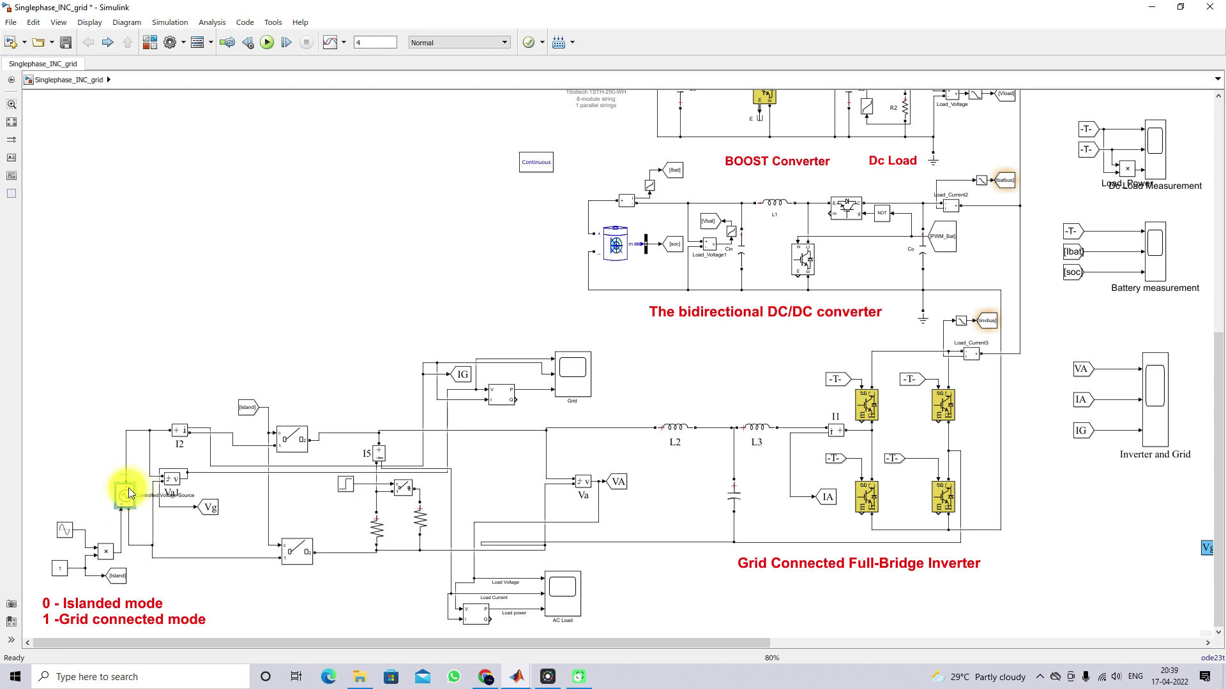
pyautogui.doubleClick(60, 533)
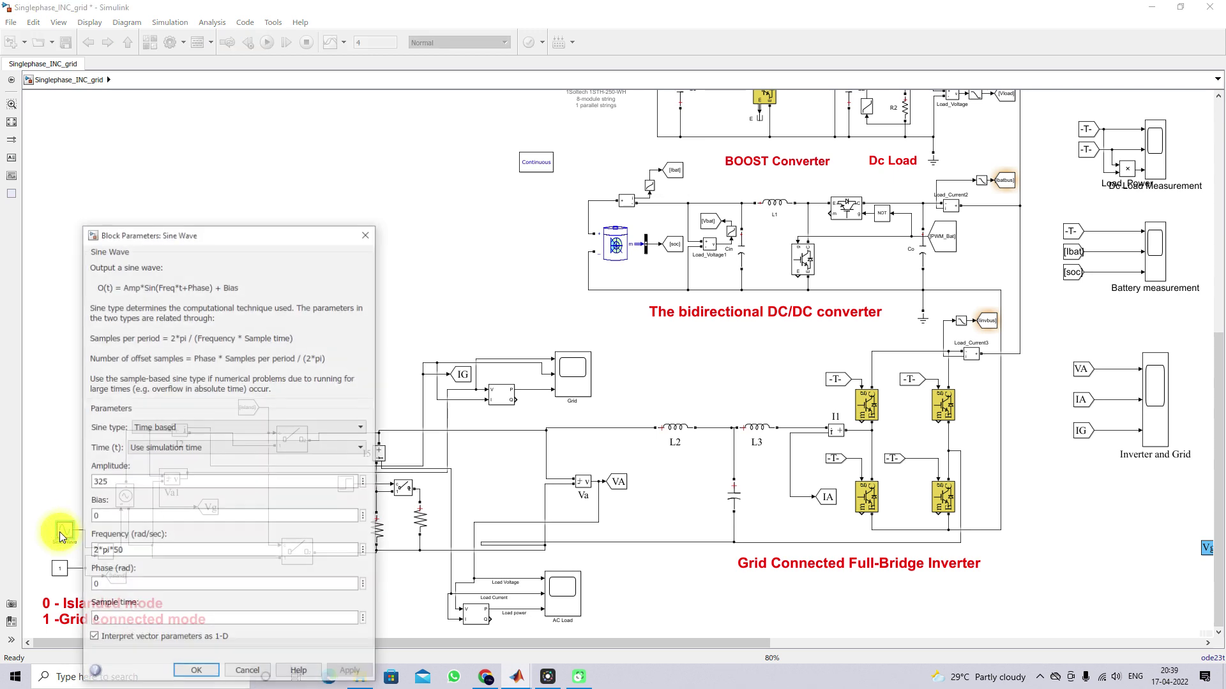
pyautogui.moveTo(215, 238); pyautogui.dragTo(232, 166)
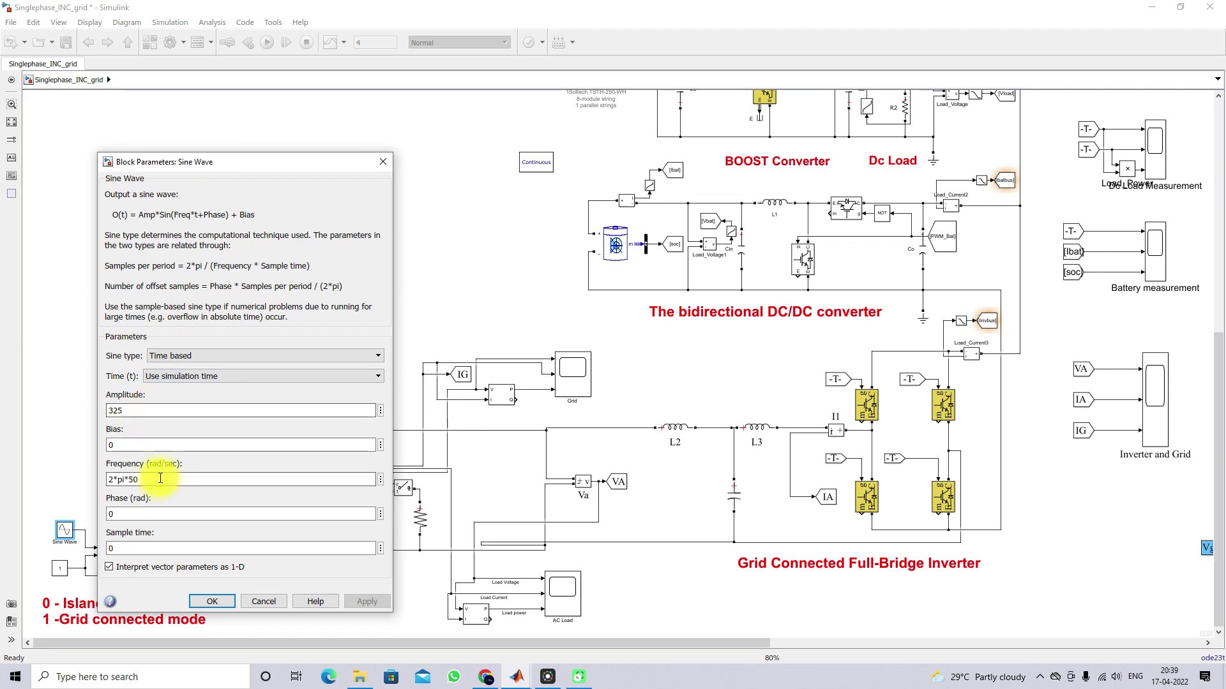
pyautogui.click(198, 600)
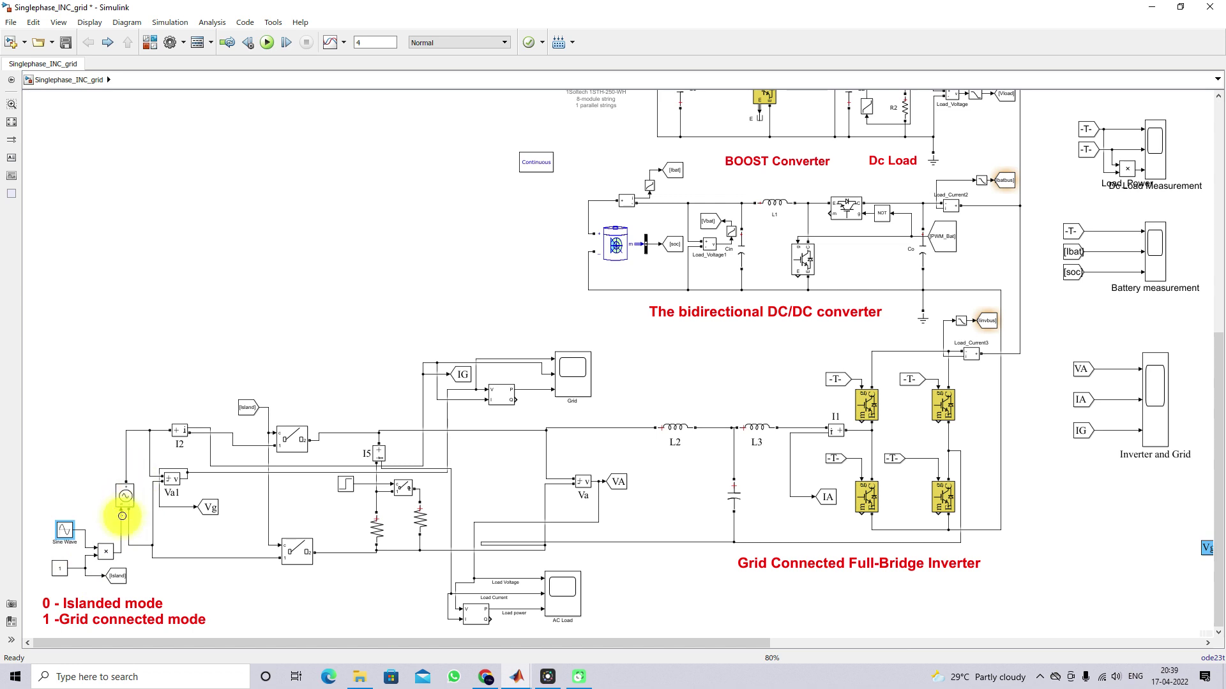
pyautogui.moveTo(139, 544); pyautogui.dragTo(141, 544)
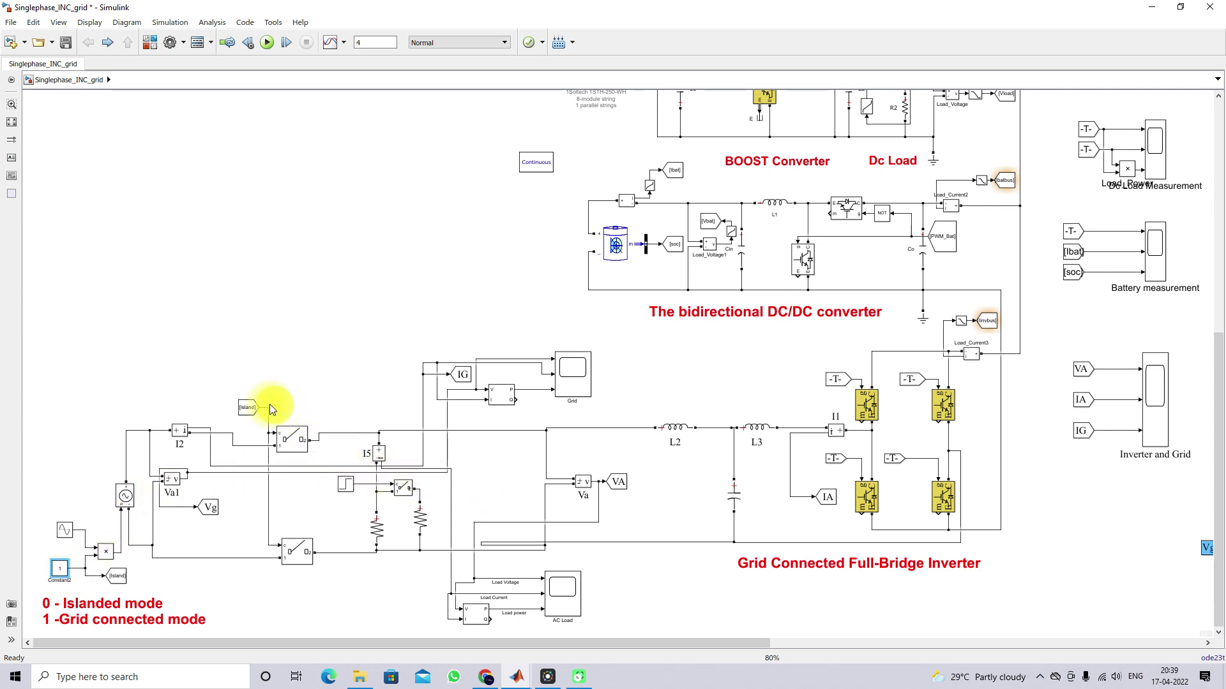
pyautogui.click(62, 576)
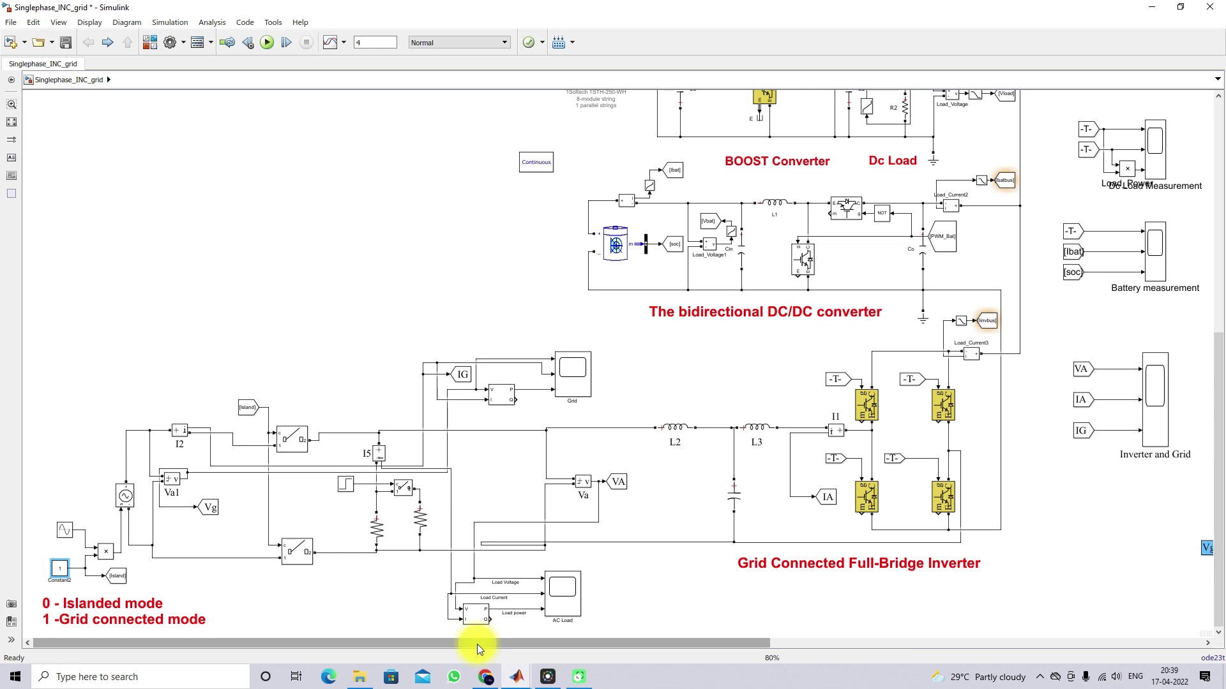
# Step: Open the Islanded mode - INVERTER CONTROL subsystem and show its whole diagram
pyautogui.moveTo(477, 645); pyautogui.dragTo(499, 641)
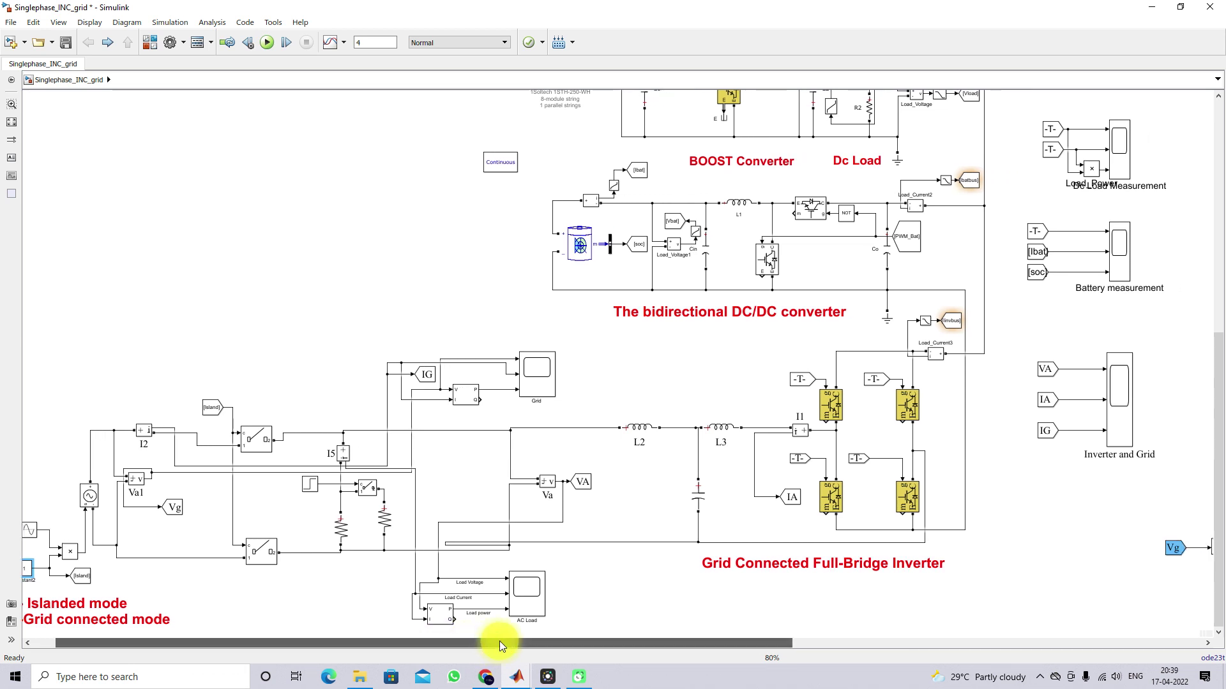
pyautogui.click(12, 128)
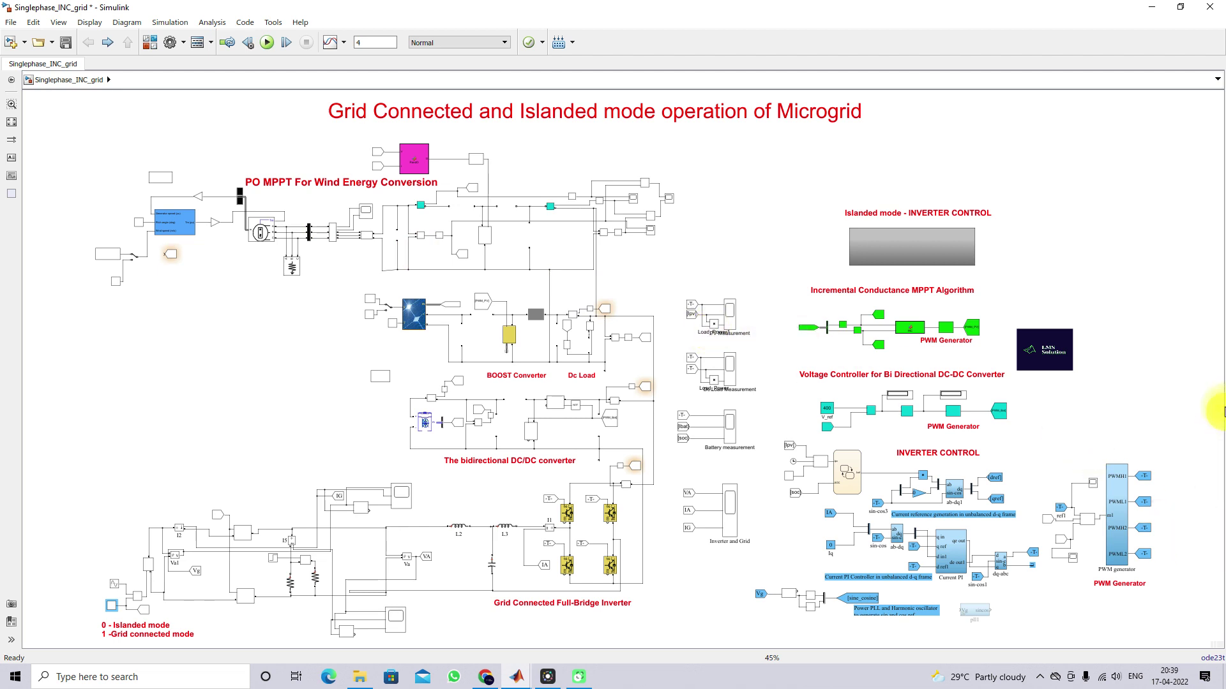
pyautogui.doubleClick(902, 254)
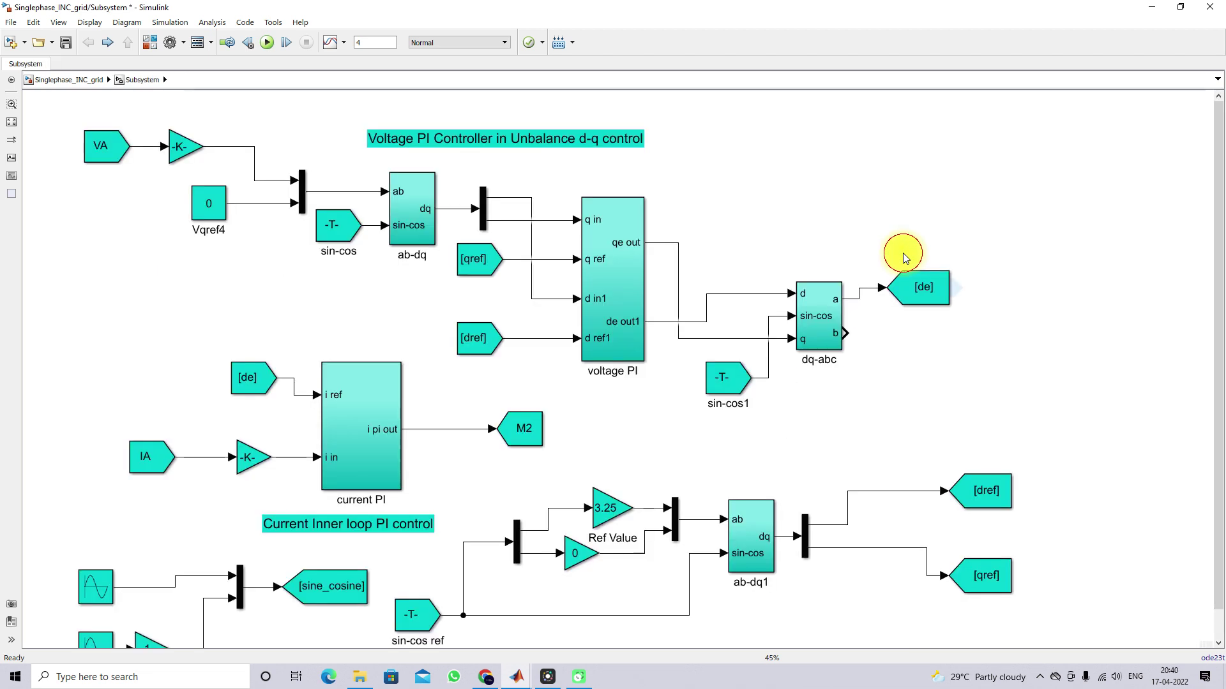
pyautogui.click(13, 123)
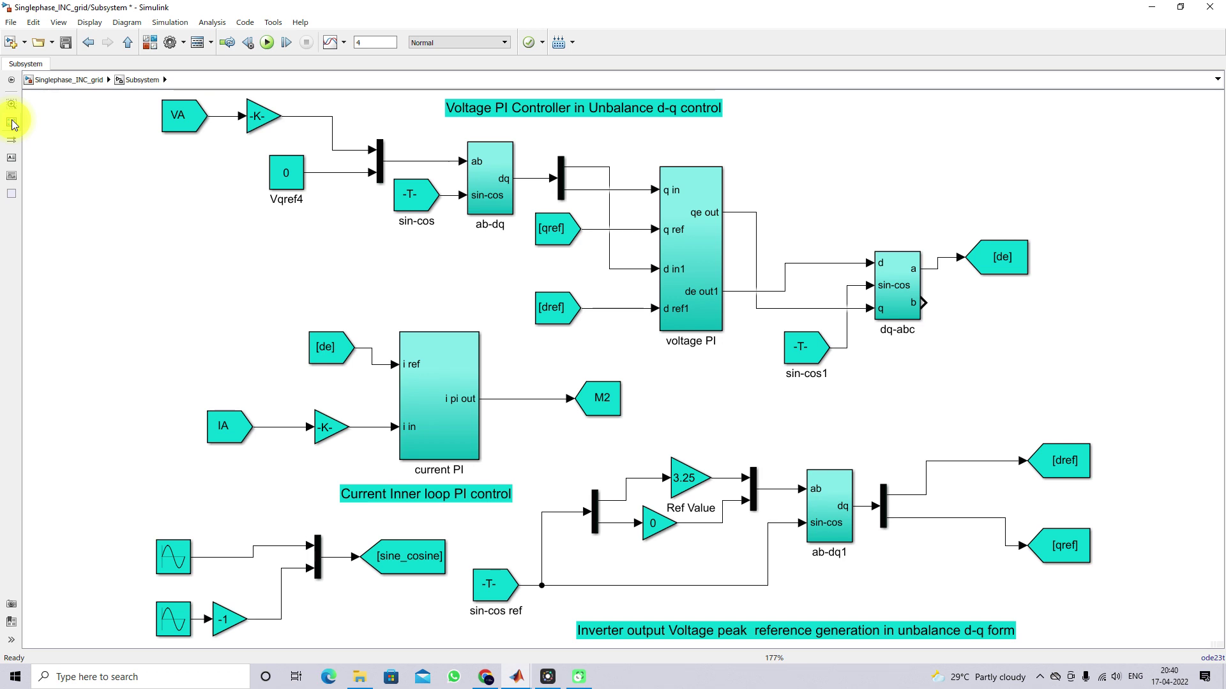
# Step: With the pen, tick the VA input and both sine wave sources, and circle the section that generates sine_cosine
pyautogui.press('F12')
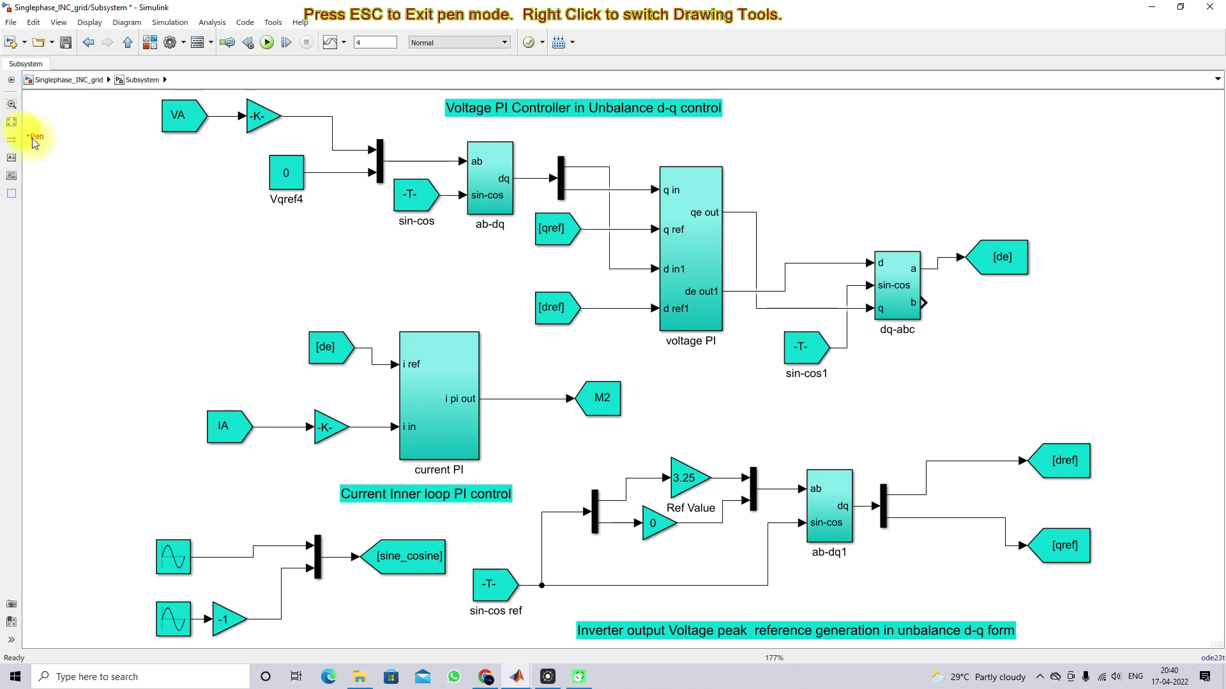
pyautogui.moveTo(158, 136); pyautogui.dragTo(178, 118)
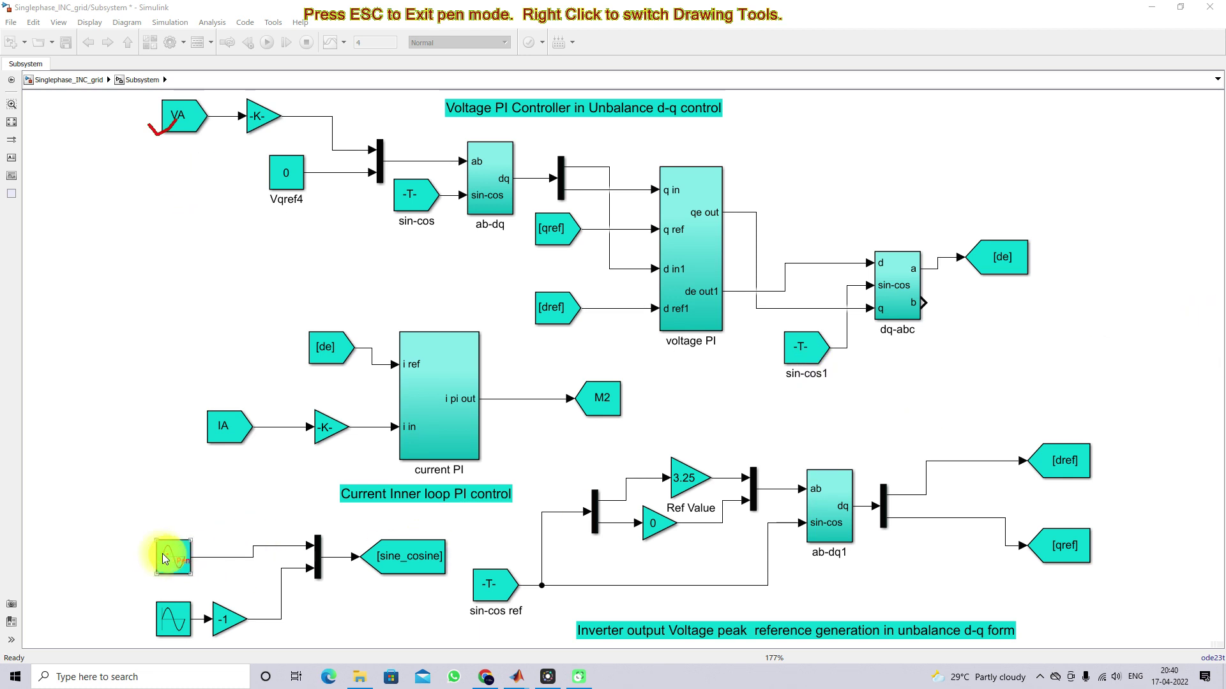
pyautogui.moveTo(179, 522)
pyautogui.mouseDown()
pyautogui.moveTo(156, 529)
pyautogui.moveTo(128, 618)
pyautogui.moveTo(240, 655)
pyautogui.moveTo(443, 617)
pyautogui.moveTo(429, 500)
pyautogui.moveTo(170, 528)
pyautogui.moveTo(142, 561)
pyautogui.moveTo(151, 570)
pyautogui.moveTo(189, 540)
pyautogui.mouseUp()
pyautogui.moveTo(140, 598)
pyautogui.mouseDown()
pyautogui.moveTo(150, 609)
pyautogui.moveTo(181, 599)
pyautogui.mouseUp()
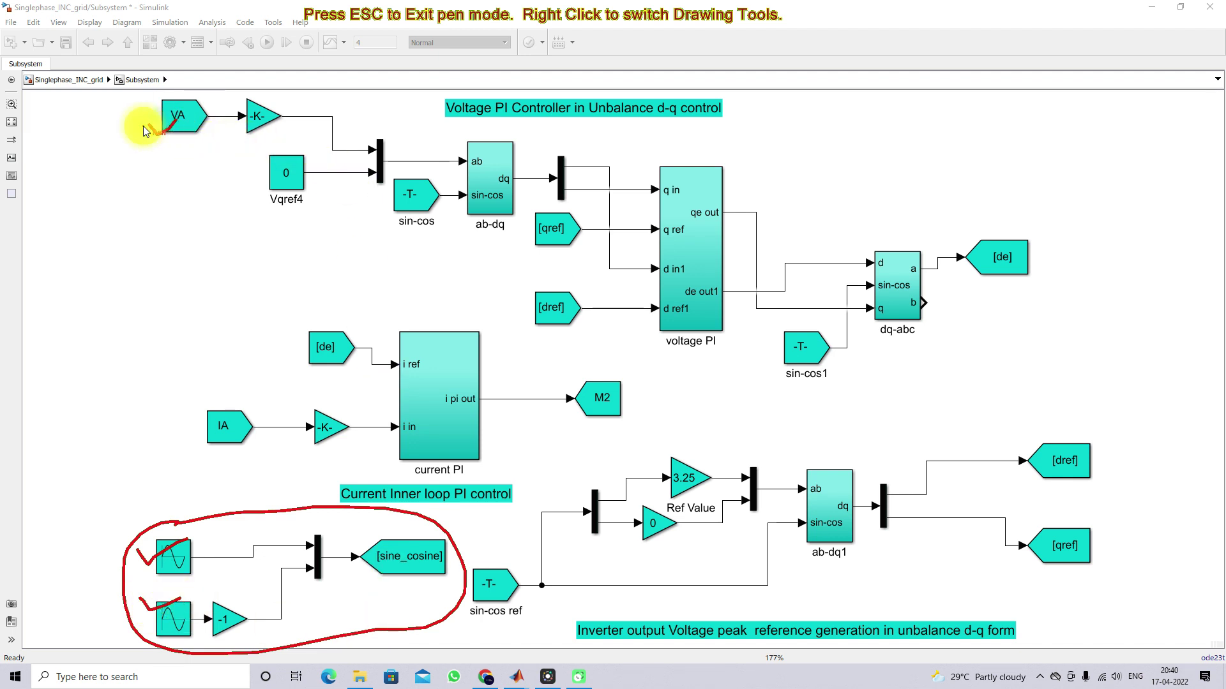
# Step: Mark the two mux inputs ahead of the ab-dq block with pen letters and underline the block's dq output
pyautogui.moveTo(147, 124); pyautogui.dragTo(179, 120)
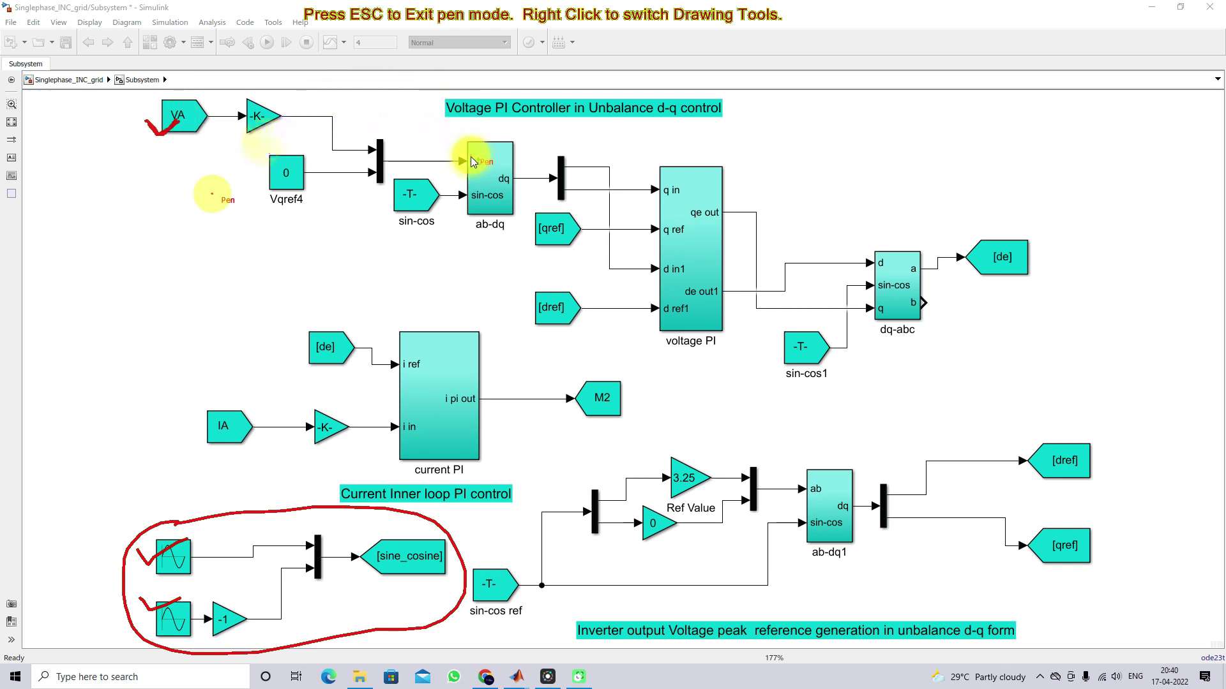
pyautogui.moveTo(354, 129); pyautogui.dragTo(353, 171)
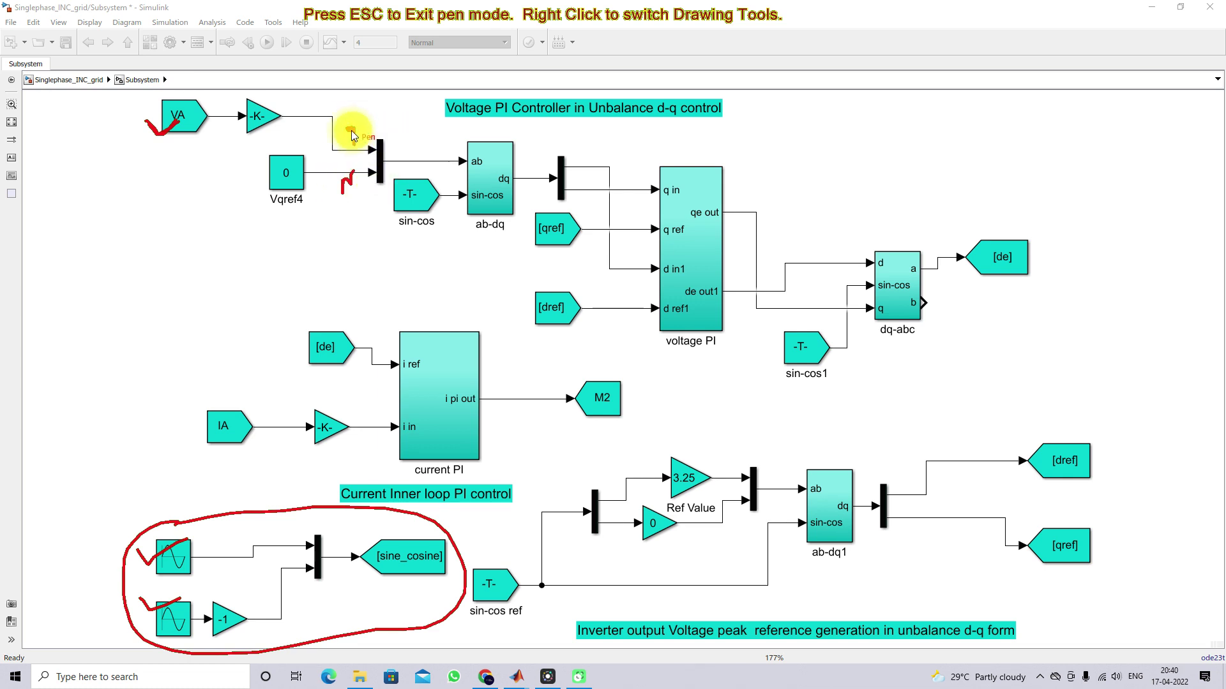
pyautogui.moveTo(349, 127); pyautogui.dragTo(352, 163)
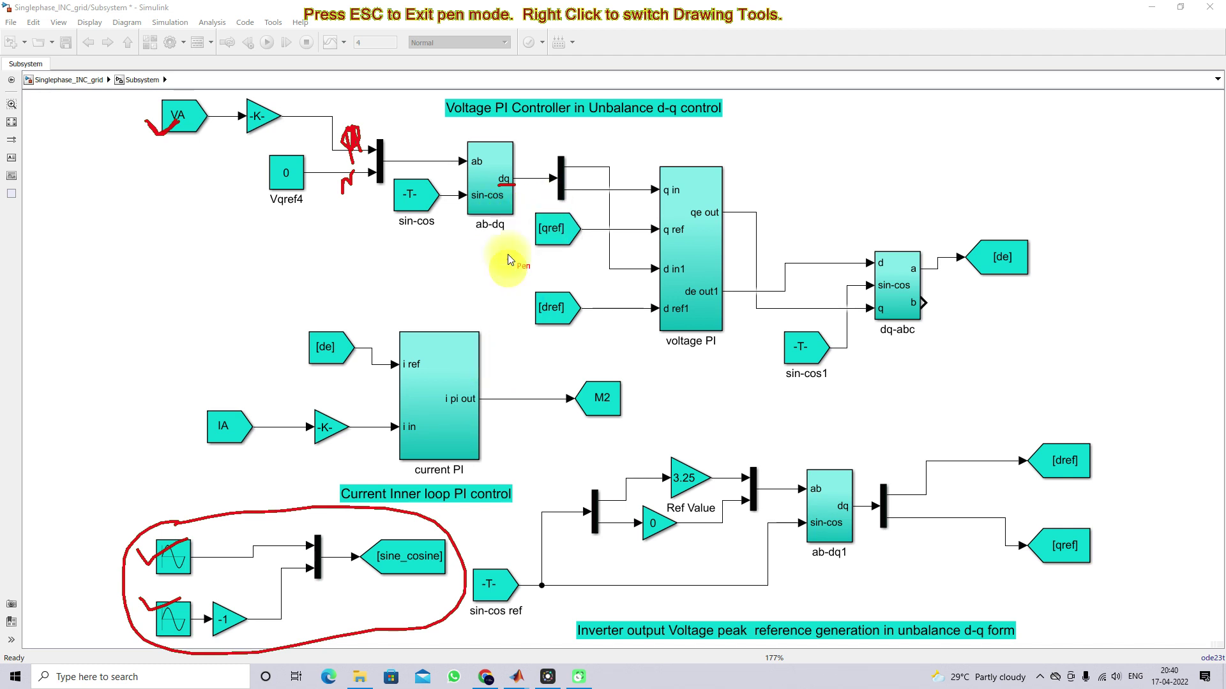
# Step: Tick the IA and [de] inputs of the current PI block with the pen
pyautogui.moveTo(181, 416)
pyautogui.mouseDown()
pyautogui.moveTo(192, 440)
pyautogui.moveTo(249, 398)
pyautogui.mouseUp()
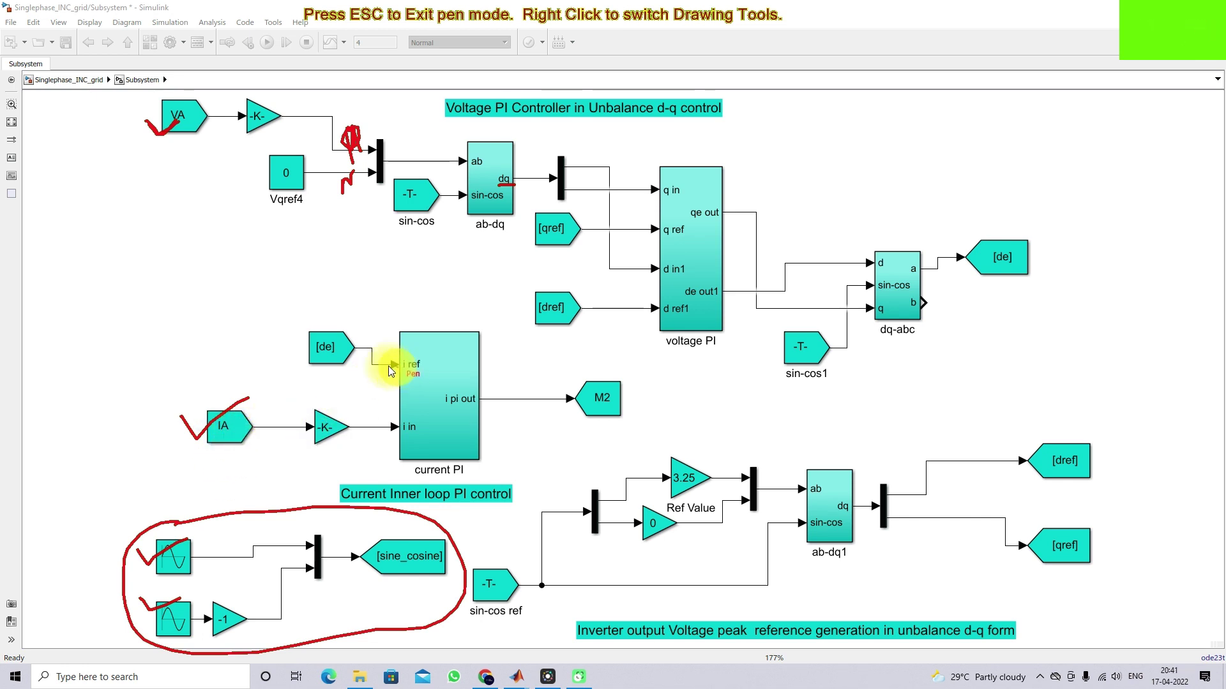
pyautogui.moveTo(291, 343)
pyautogui.mouseDown()
pyautogui.moveTo(301, 354)
pyautogui.moveTo(333, 329)
pyautogui.mouseUp()
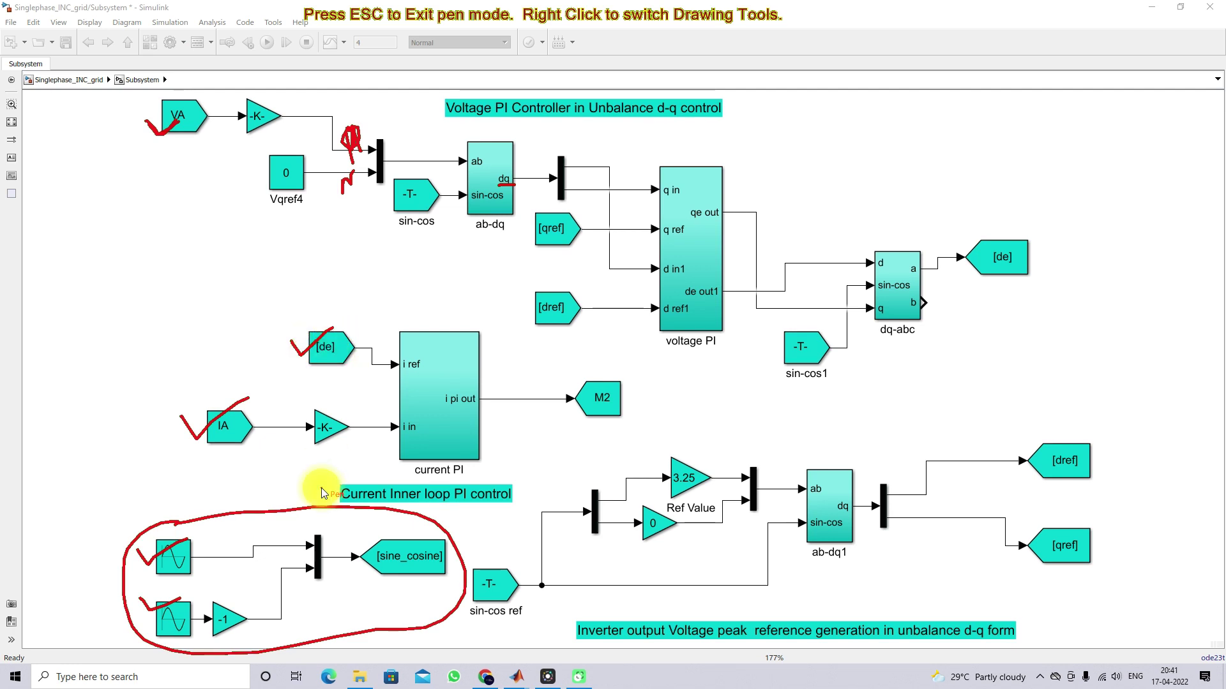
pyautogui.click(340, 358)
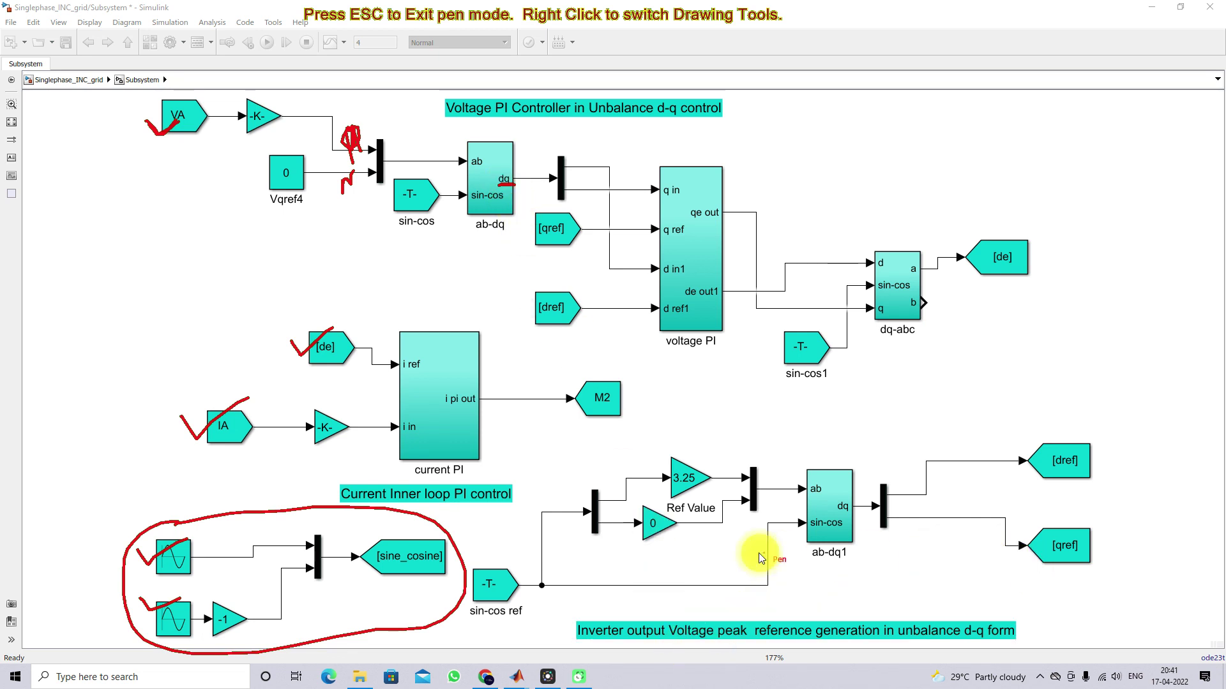
# Step: Outline the inverter output voltage peak reference generation section with the pen and underline the sine_cosine tag
pyautogui.moveTo(1024, 568)
pyautogui.mouseDown()
pyautogui.moveTo(1075, 561)
pyautogui.moveTo(1113, 460)
pyautogui.moveTo(1009, 423)
pyautogui.moveTo(583, 453)
pyautogui.moveTo(528, 516)
pyautogui.mouseUp()
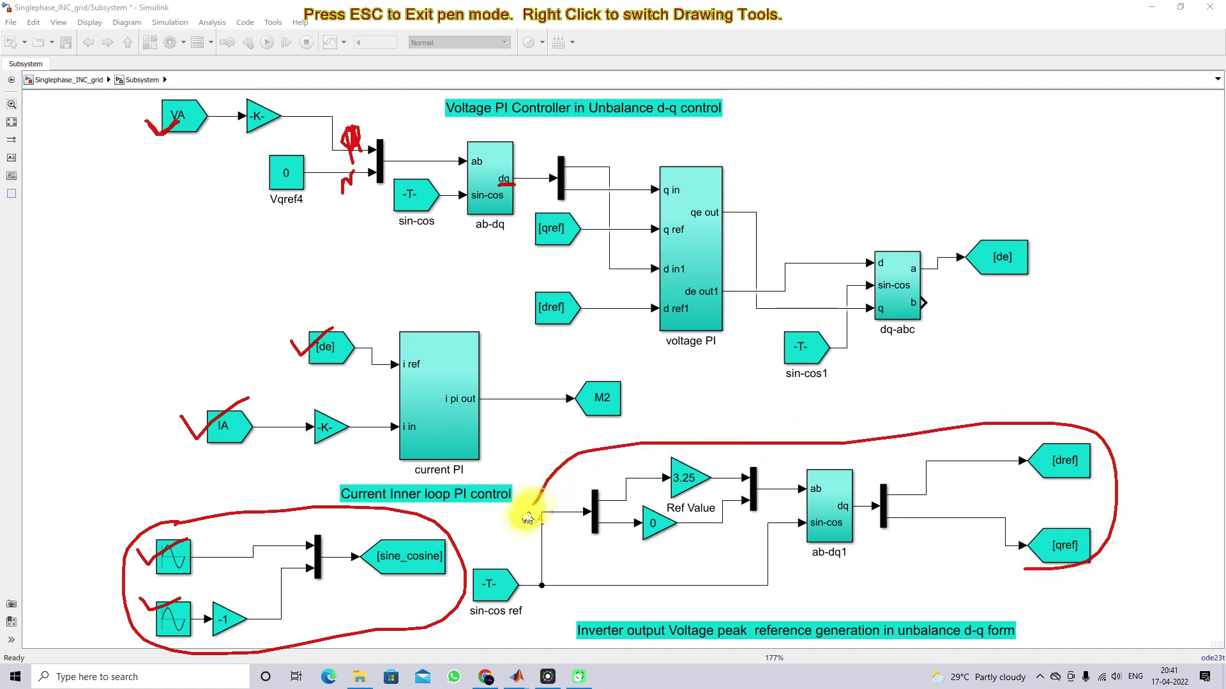
pyautogui.moveTo(478, 549)
pyautogui.mouseDown()
pyautogui.moveTo(486, 630)
pyautogui.moveTo(629, 600)
pyautogui.moveTo(884, 606)
pyautogui.moveTo(1035, 577)
pyautogui.mouseUp()
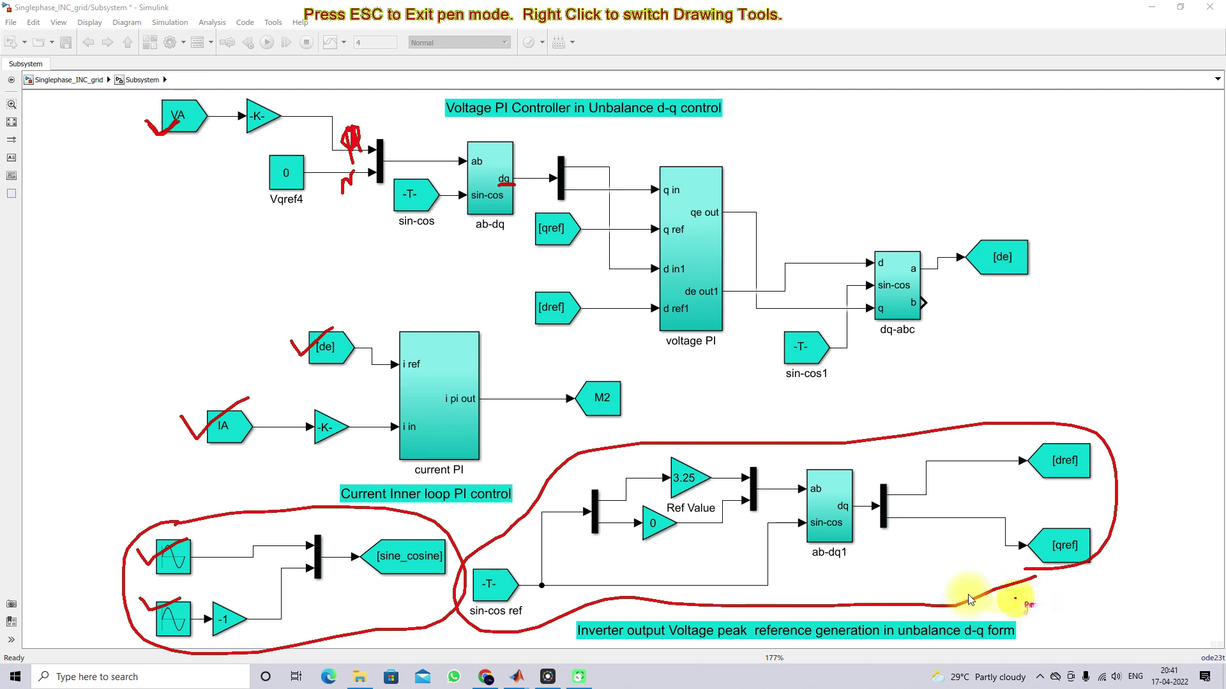
pyautogui.moveTo(377, 588); pyautogui.dragTo(421, 589)
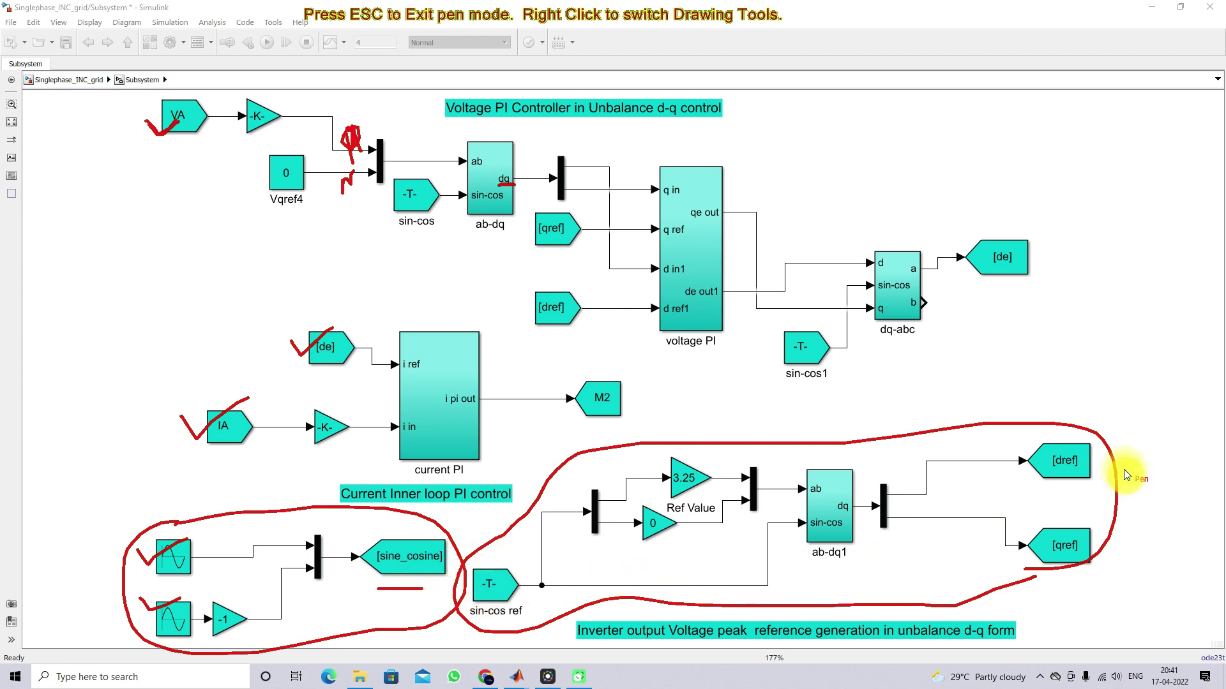
# Step: Tick the dref and qref outputs, draw an arrow from them to the voltage PI inputs, and clear the pen marks
pyautogui.moveTo(1008, 471); pyautogui.dragTo(1061, 450)
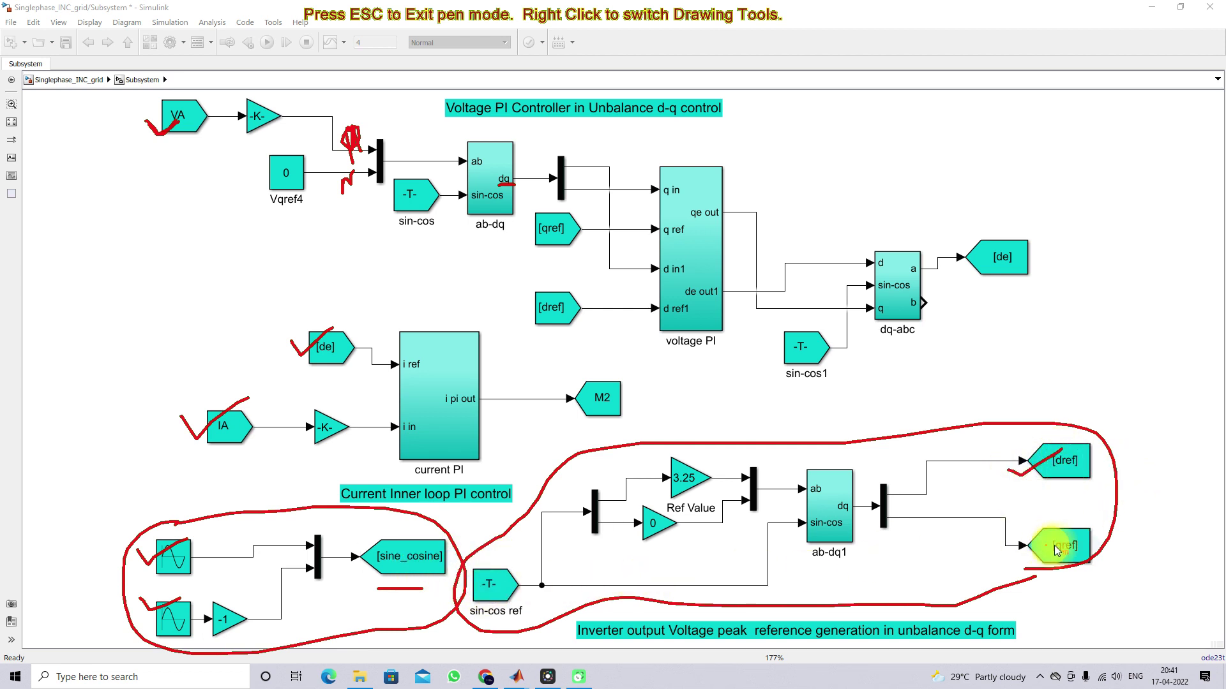
pyautogui.moveTo(1006, 554)
pyautogui.mouseDown()
pyautogui.moveTo(1012, 563)
pyautogui.moveTo(1047, 530)
pyautogui.mouseUp()
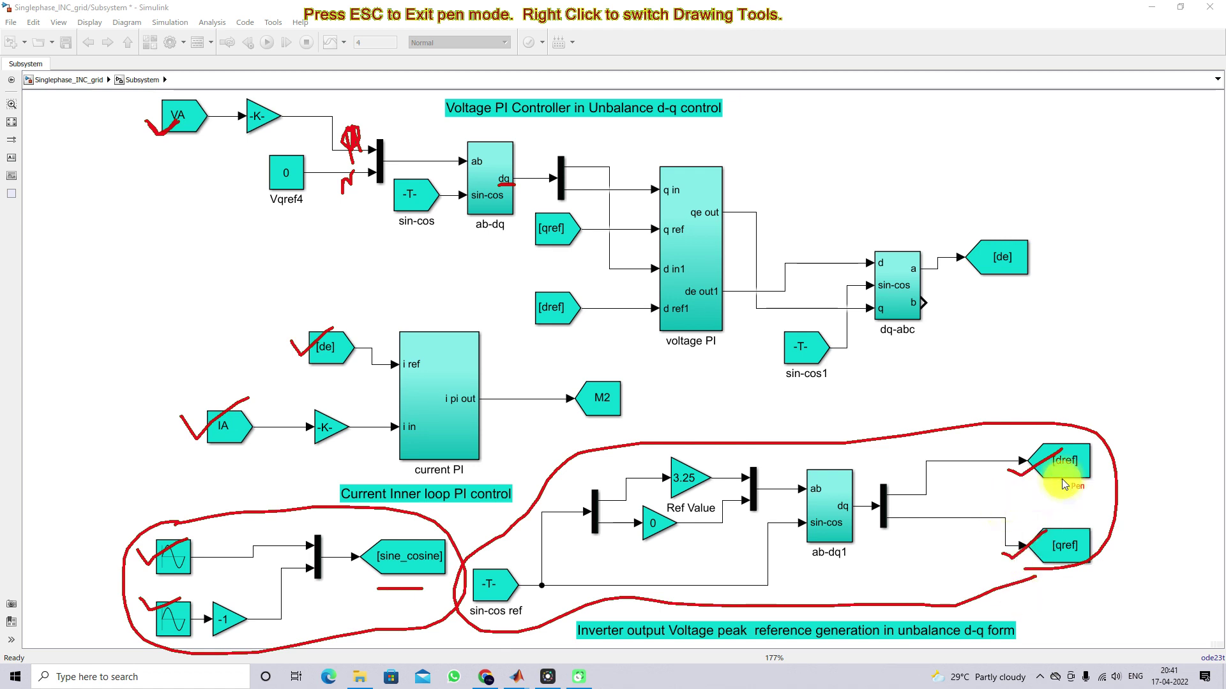
pyautogui.moveTo(1054, 496)
pyautogui.mouseDown()
pyautogui.moveTo(1088, 488)
pyautogui.moveTo(1037, 386)
pyautogui.moveTo(680, 378)
pyautogui.moveTo(594, 211)
pyautogui.moveTo(605, 222)
pyautogui.mouseUp()
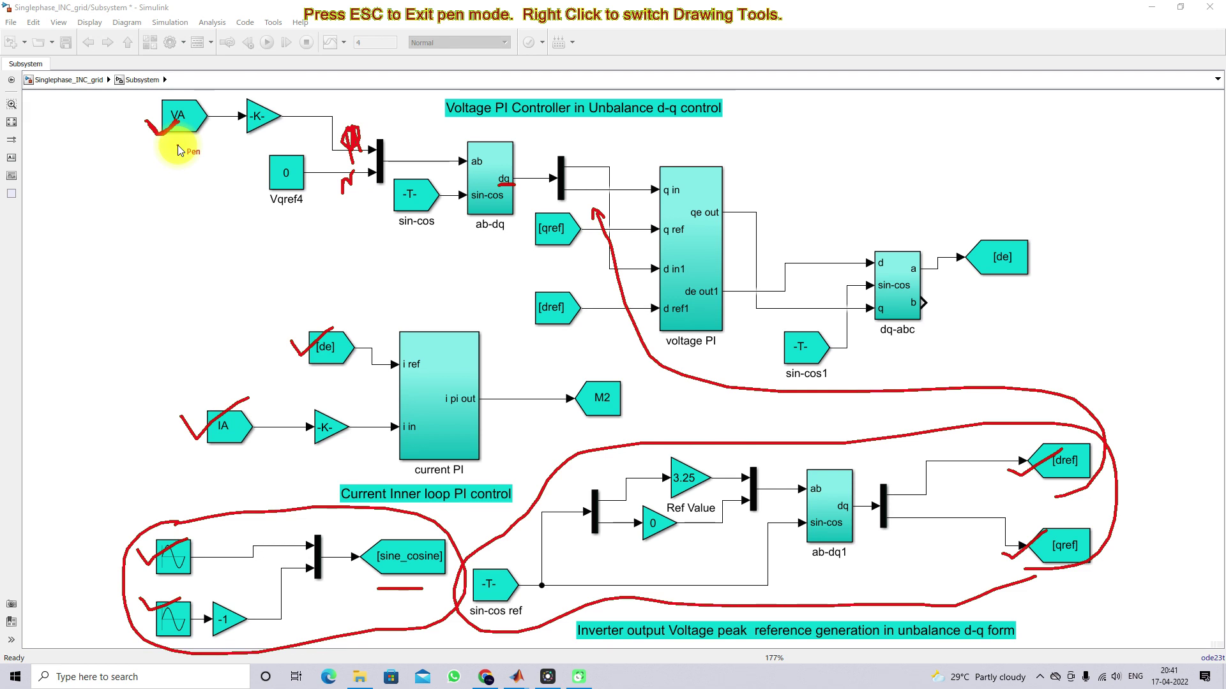
pyautogui.press('Escape')
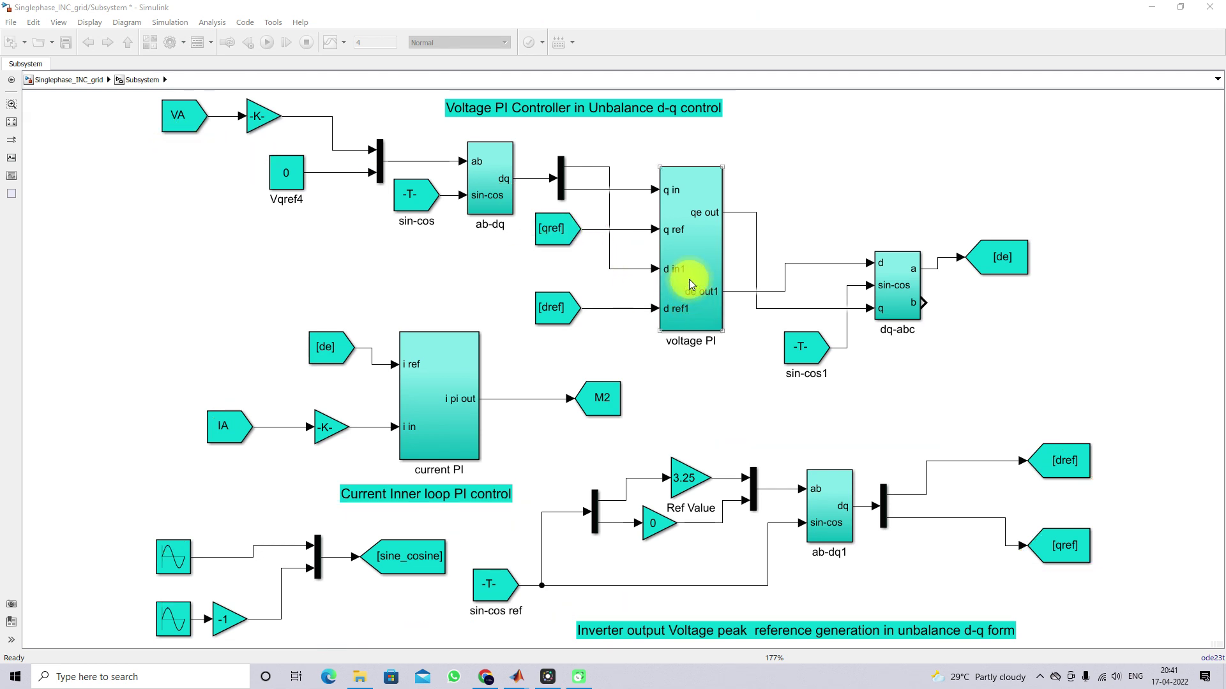
# Step: Look inside the voltage PI block at its q and d control loops and return to the inverter control subsystem
pyautogui.doubleClick(690, 281)
pyautogui.click(224, 160)
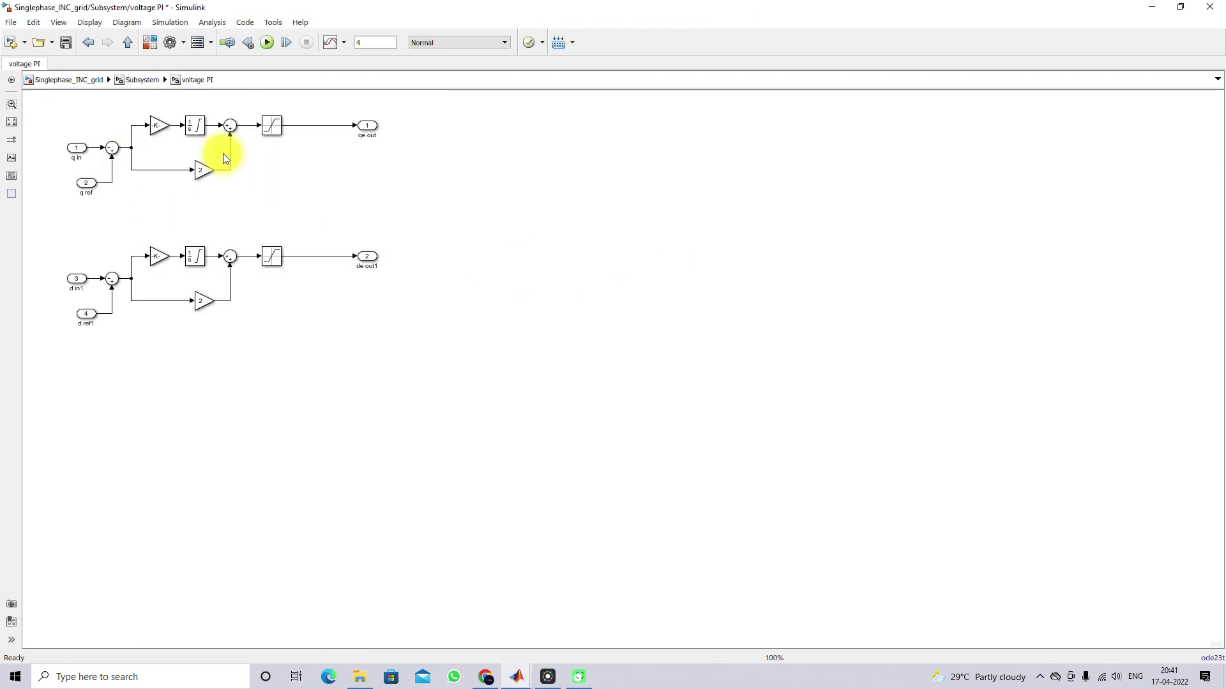
pyautogui.click(128, 42)
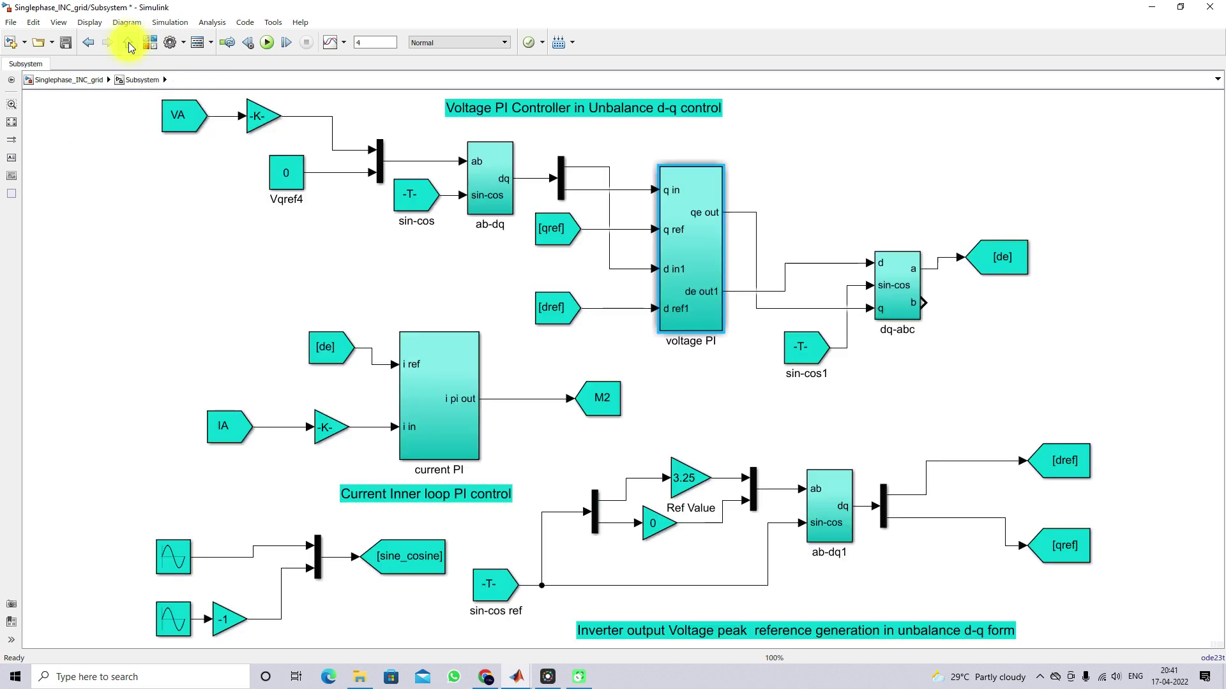
# Step: Trace the de out1 and qe out signals from the voltage PI block to the d and q inputs of dq-abc
pyautogui.click(887, 284)
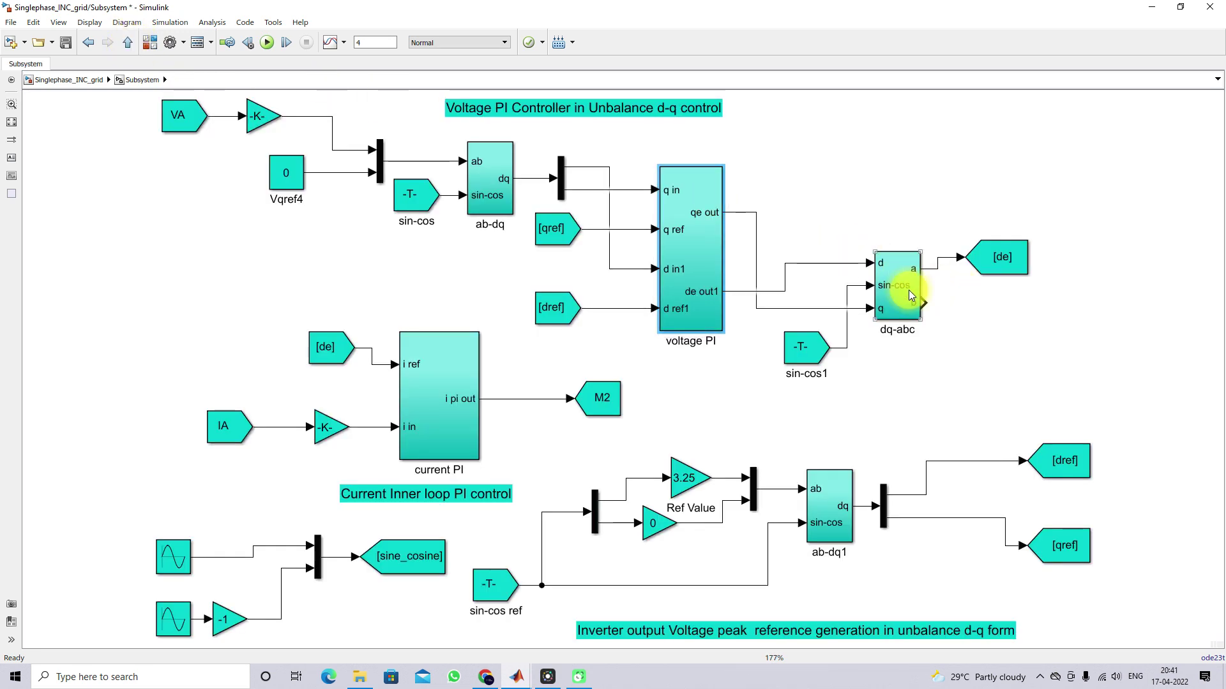
pyautogui.click(805, 264)
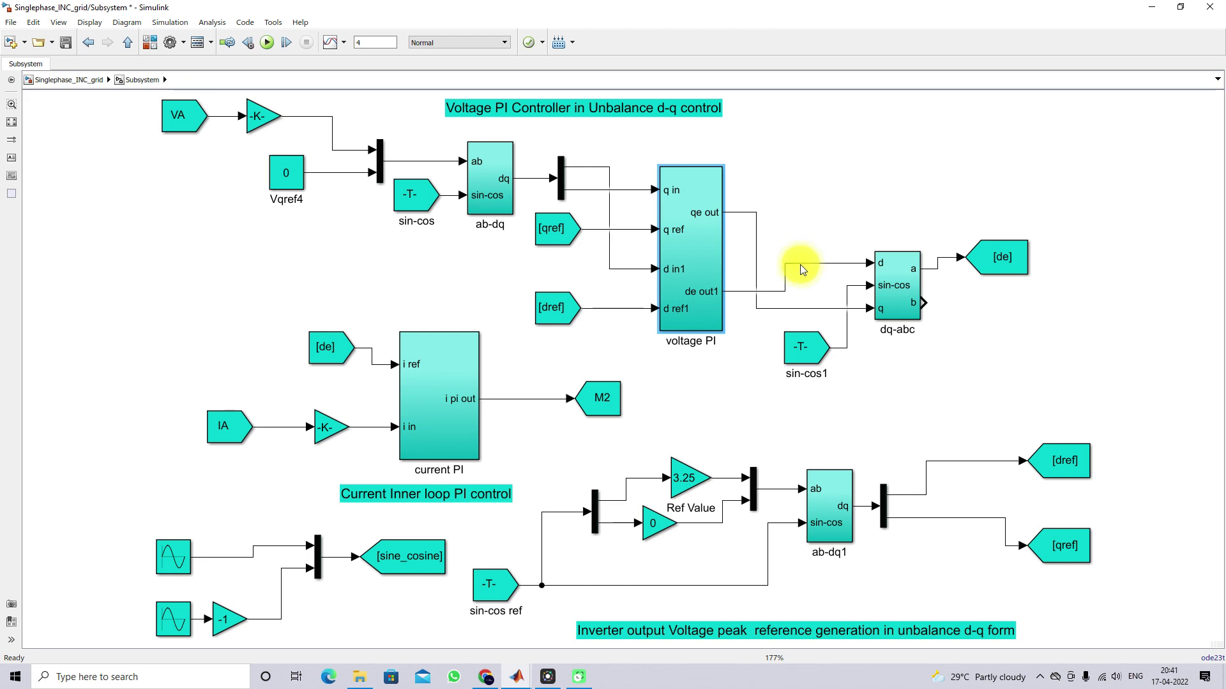
pyautogui.click(744, 291)
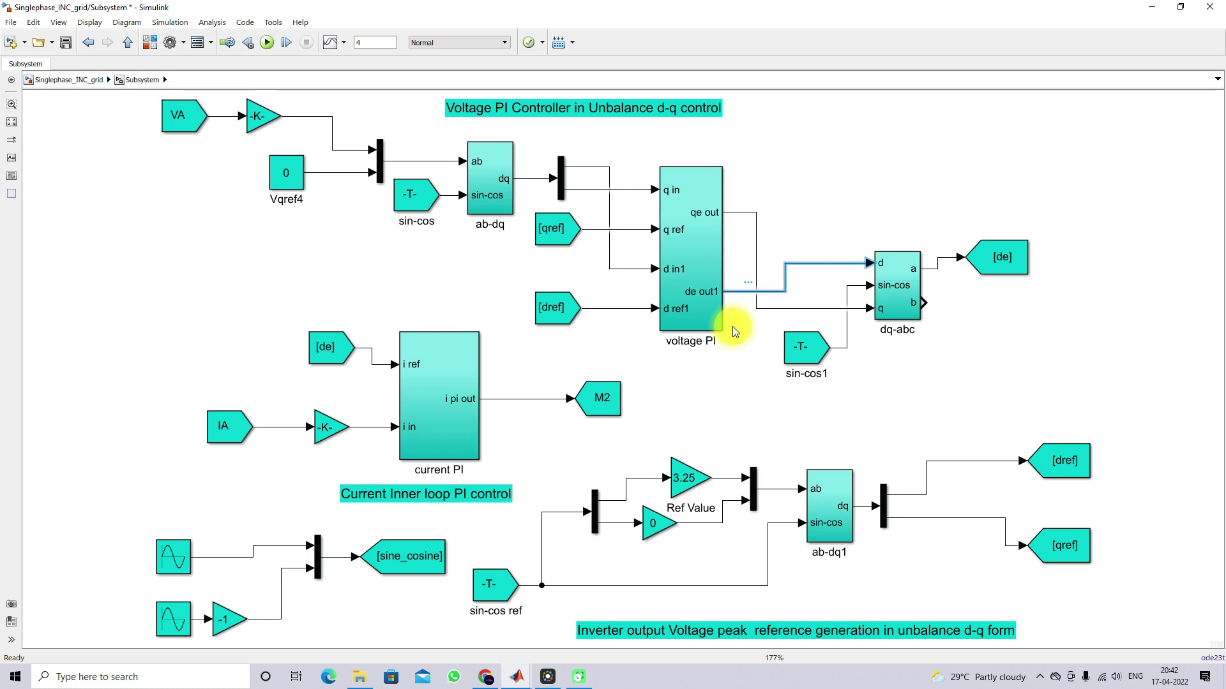
pyautogui.click(748, 214)
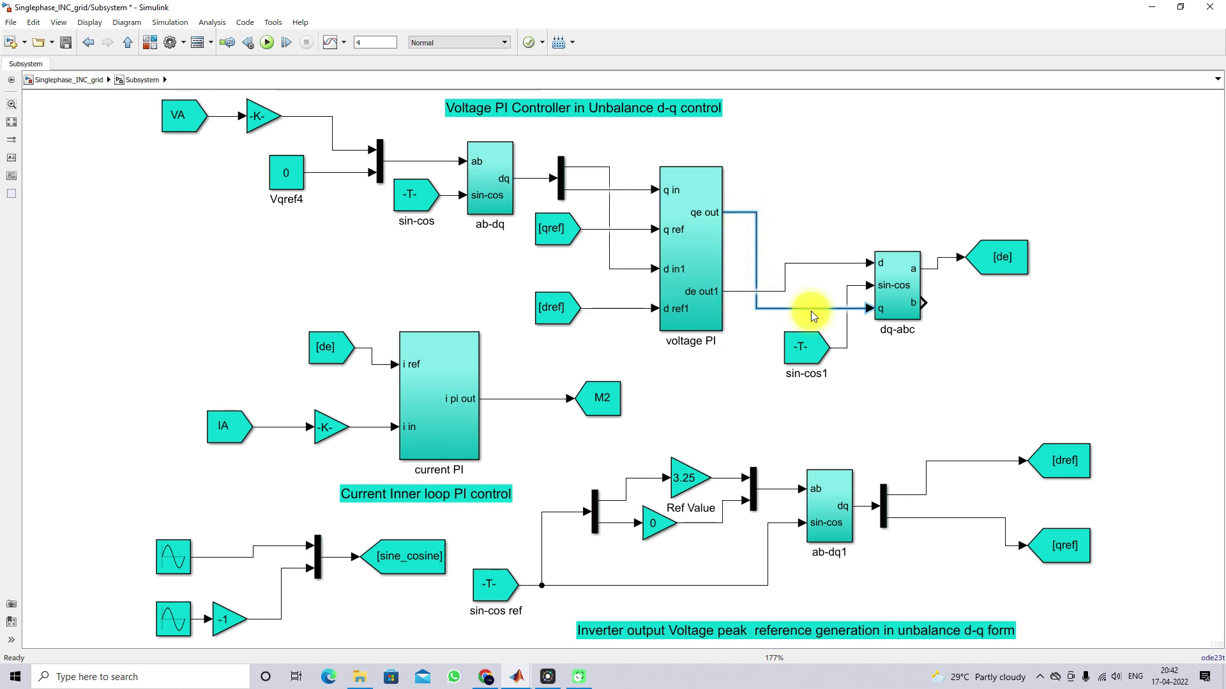
# Step: Mark the a and b outputs of the dq-abc block as P and N with the pen
pyautogui.press('F9')
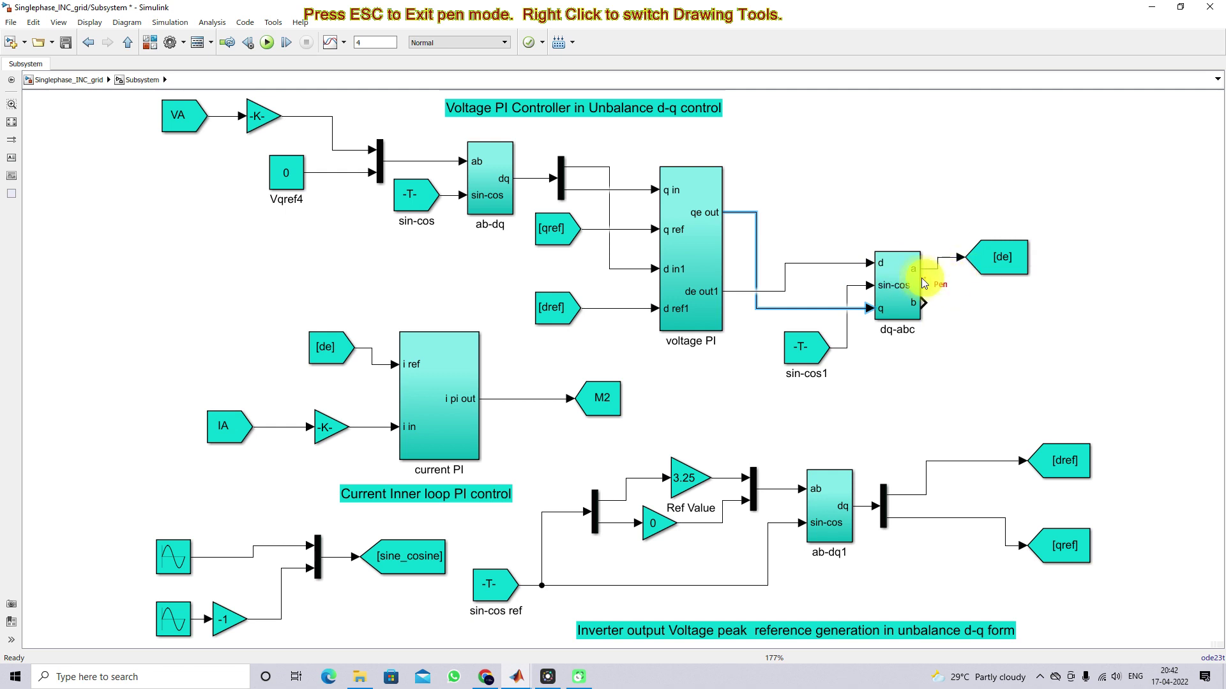
pyautogui.moveTo(913, 279); pyautogui.dragTo(913, 282)
pyautogui.moveTo(911, 266)
pyautogui.mouseDown()
pyautogui.moveTo(911, 316)
pyautogui.moveTo(921, 303)
pyautogui.mouseUp()
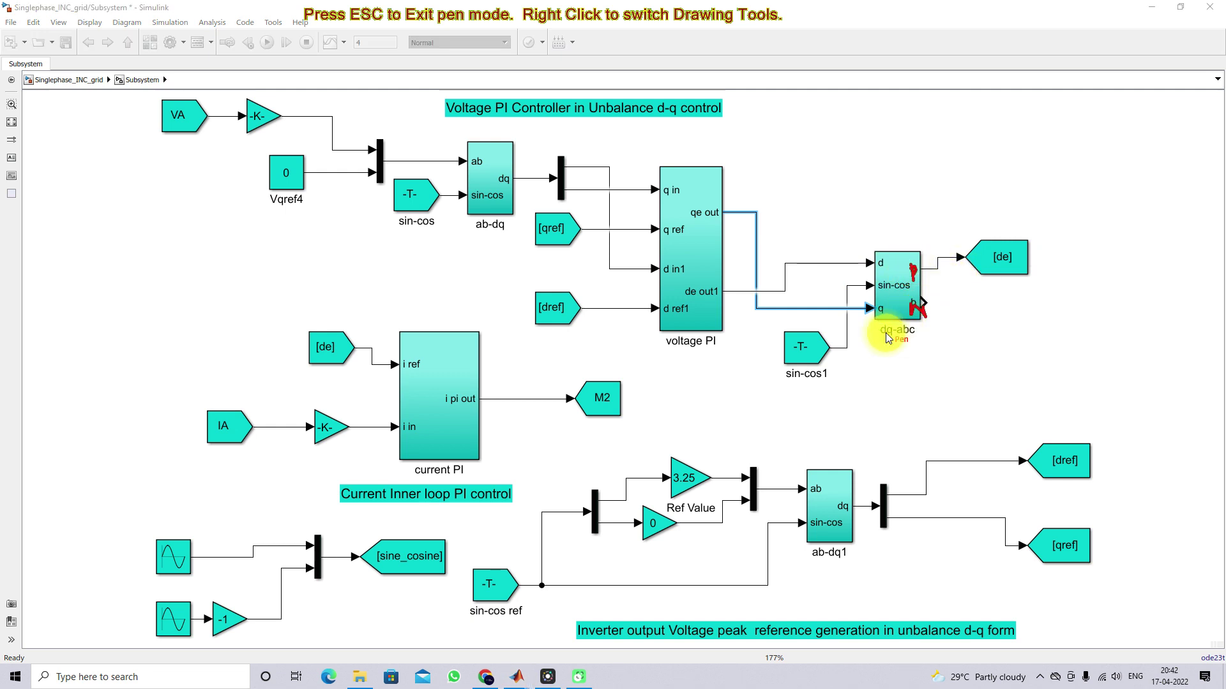
# Step: Underline dq-abc, draw a pen arrow from the [de] output to the current PI's [de] input, and circle the IA branch before leaving pen mode
pyautogui.moveTo(884, 340); pyautogui.dragTo(914, 340)
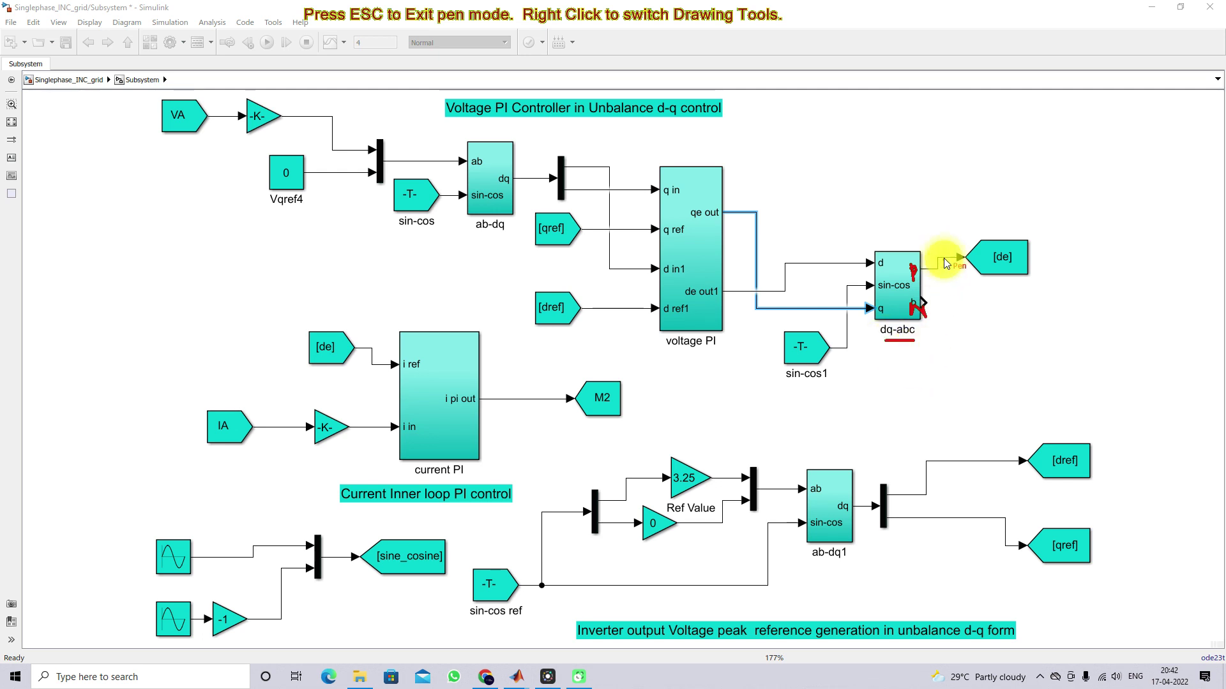
pyautogui.moveTo(973, 265)
pyautogui.mouseDown()
pyautogui.moveTo(949, 266)
pyautogui.moveTo(1018, 294)
pyautogui.moveTo(967, 392)
pyautogui.moveTo(735, 412)
pyautogui.moveTo(441, 303)
pyautogui.moveTo(348, 295)
pyautogui.moveTo(344, 345)
pyautogui.moveTo(362, 323)
pyautogui.mouseUp()
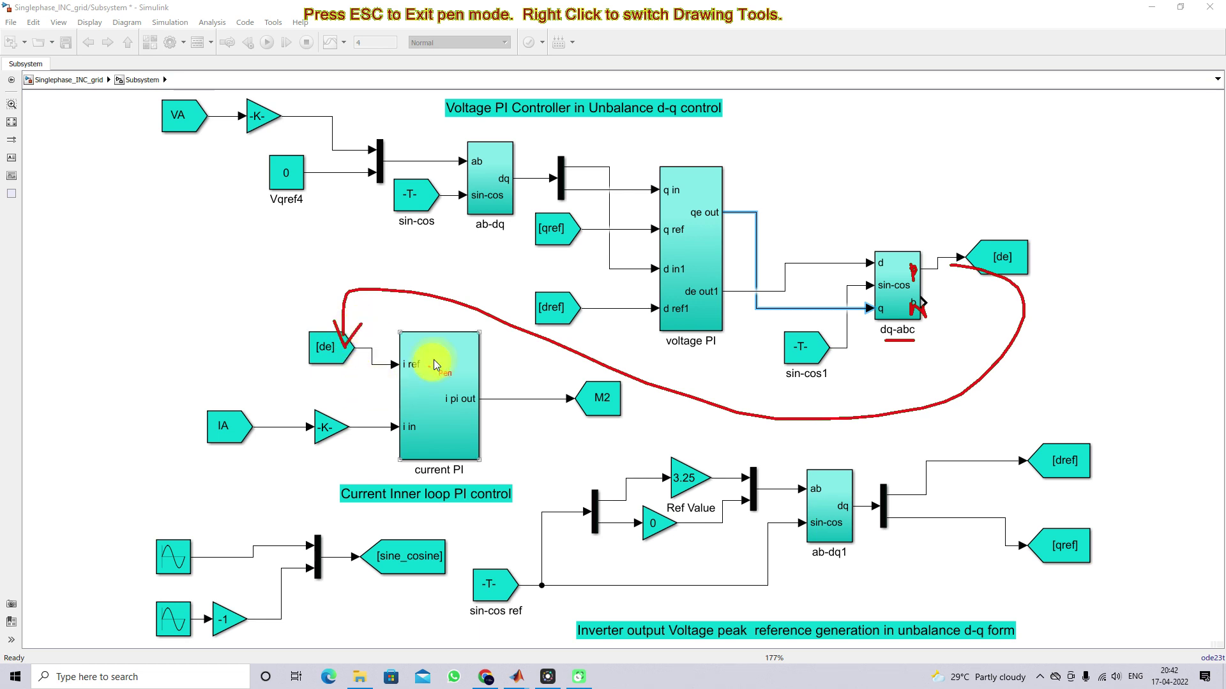
pyautogui.moveTo(300, 393)
pyautogui.mouseDown()
pyautogui.moveTo(181, 383)
pyautogui.moveTo(287, 471)
pyautogui.moveTo(265, 383)
pyautogui.mouseUp()
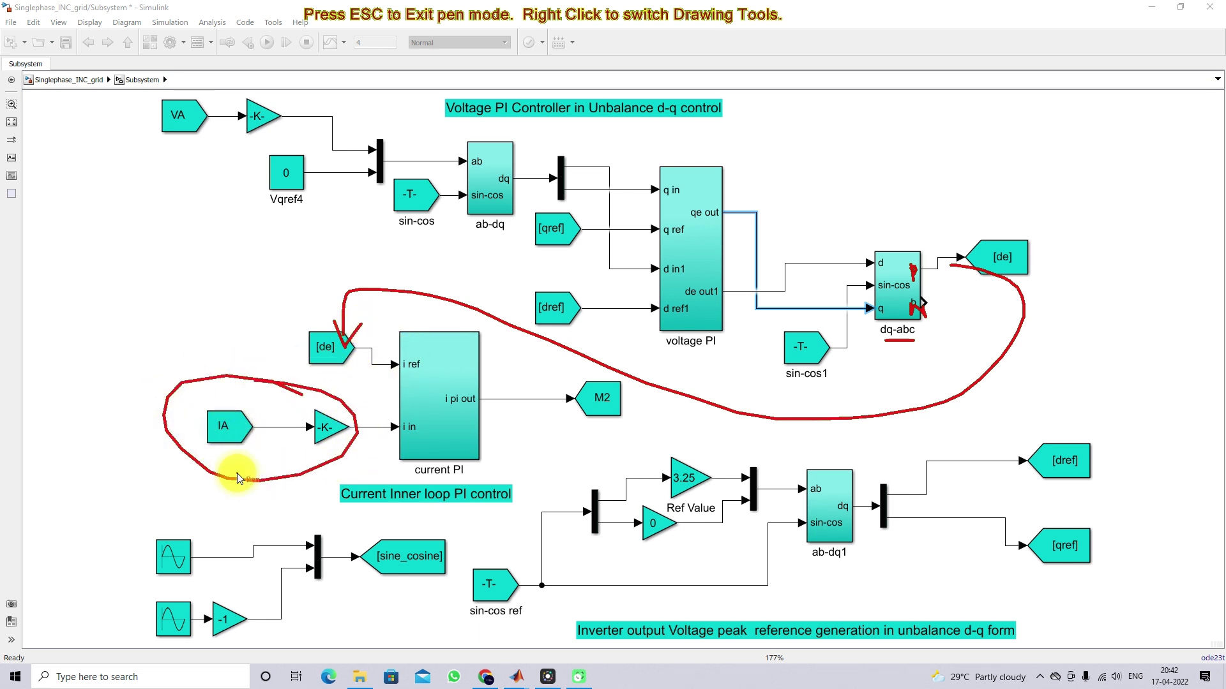
pyautogui.press('Escape')
# Step: Look inside the current PI block, return to the inverter control subsystem, and trace the i pi out signal to M2
pyautogui.doubleClick(450, 412)
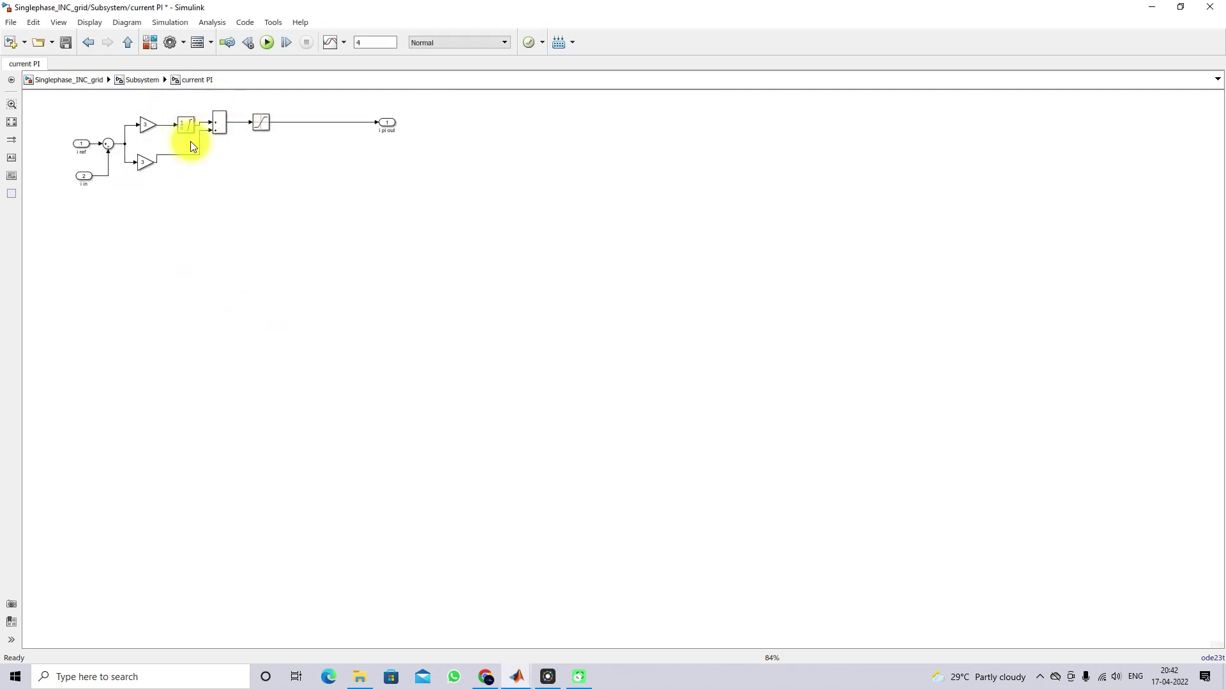
pyautogui.click(130, 42)
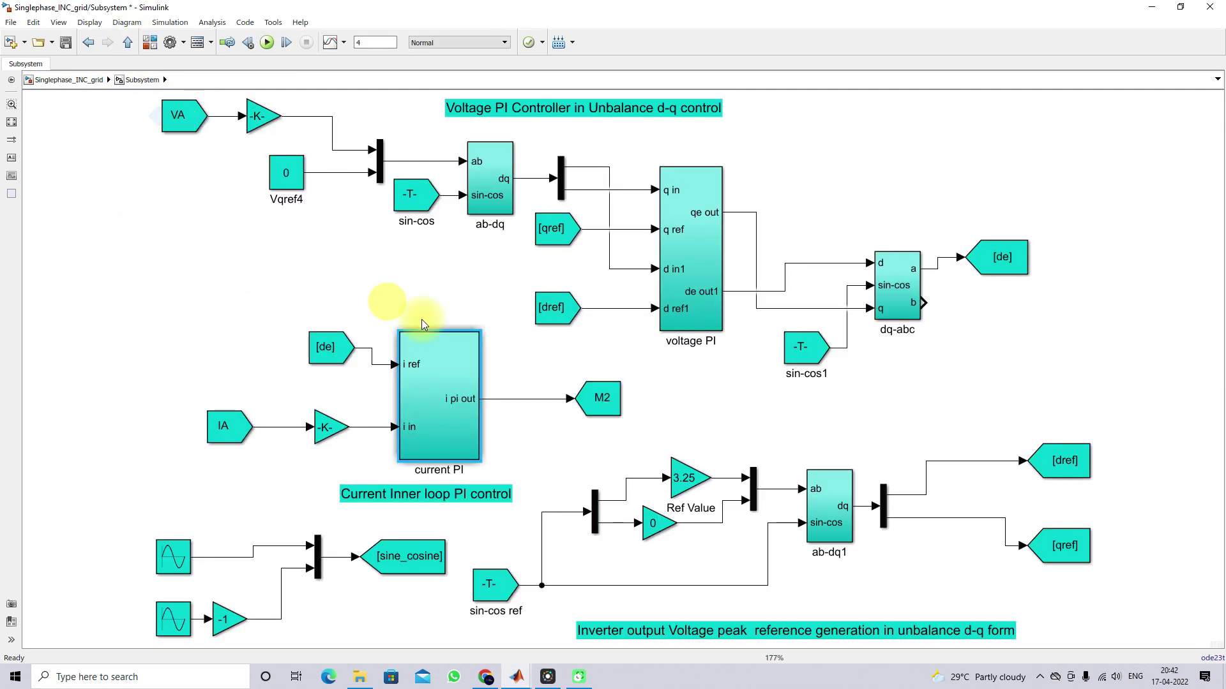
pyautogui.click(531, 408)
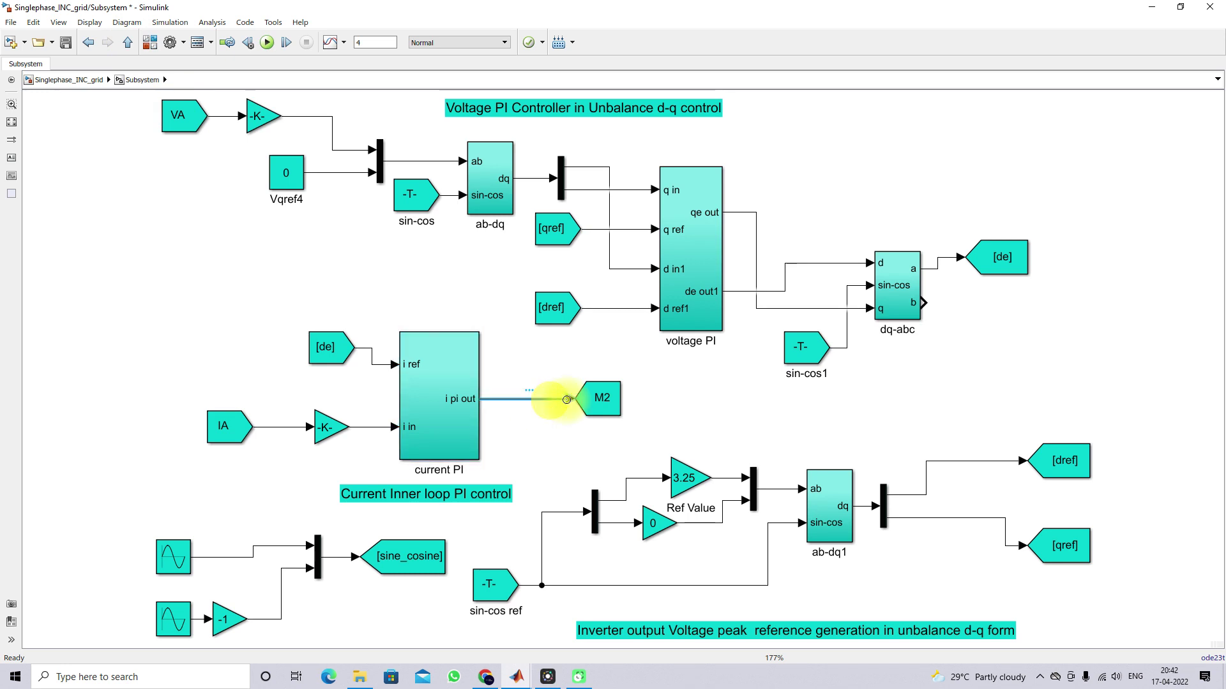
pyautogui.click(618, 401)
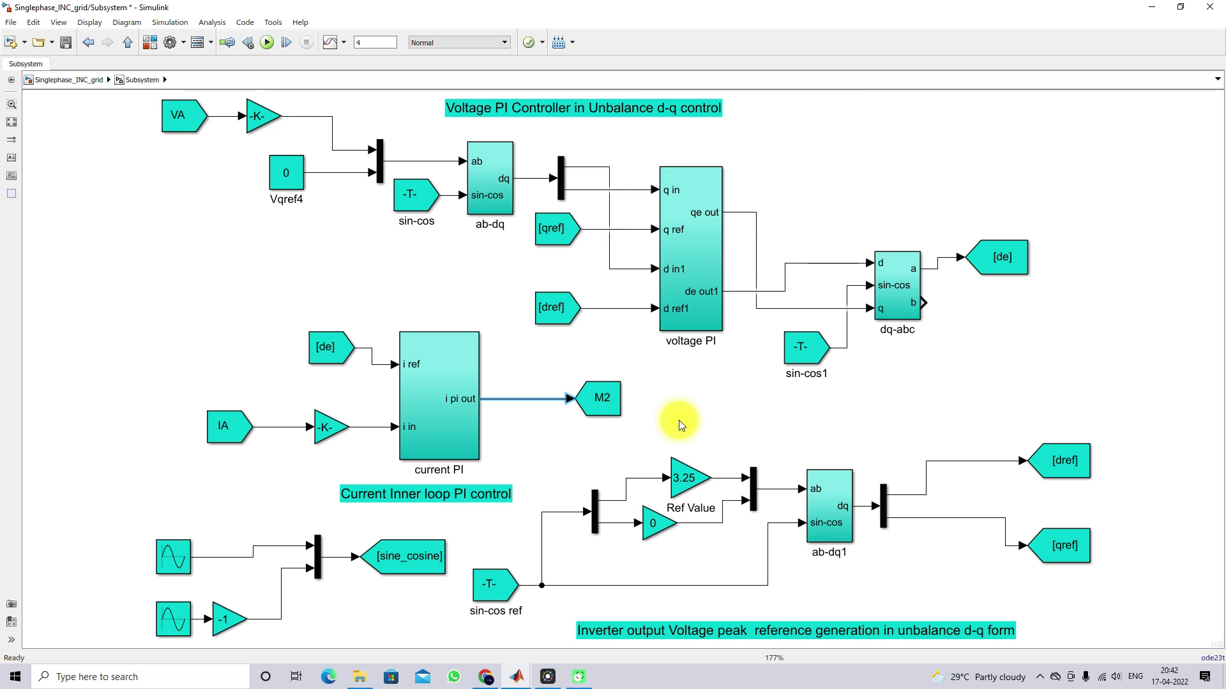
# Step: Return to the top-level model and point out the INVERTER CONTROL section's Stateflow chart with its Ipv and soc inputs
pyautogui.click(126, 42)
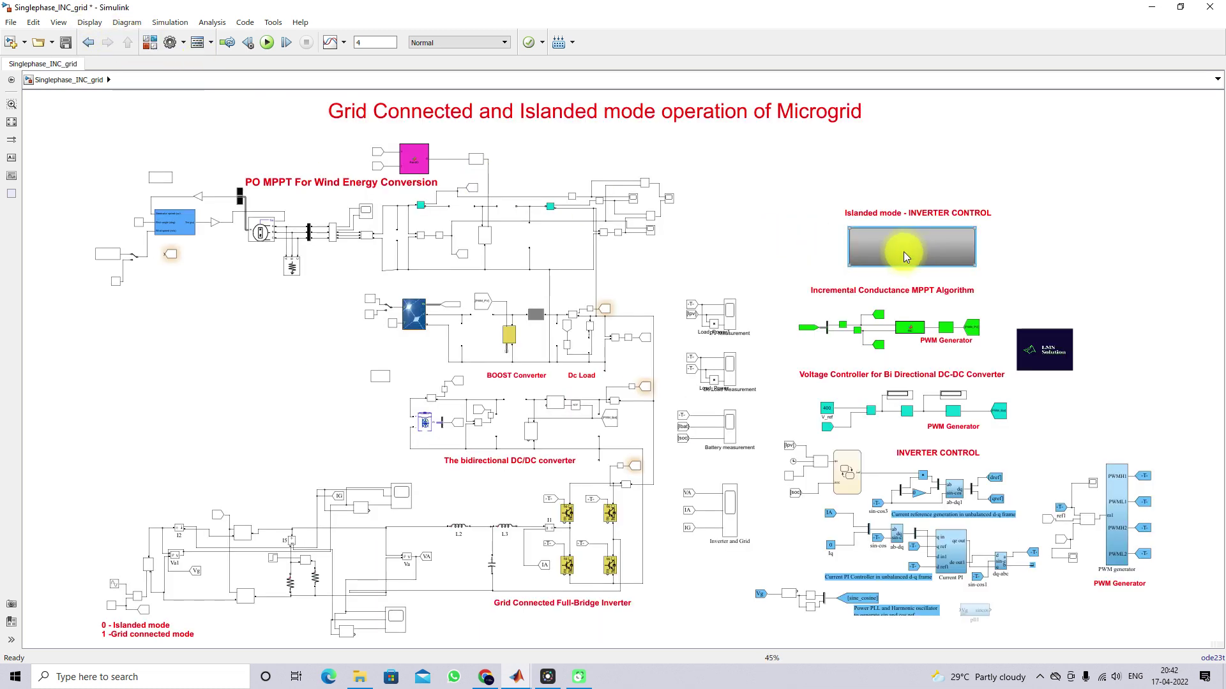
pyautogui.click(870, 250)
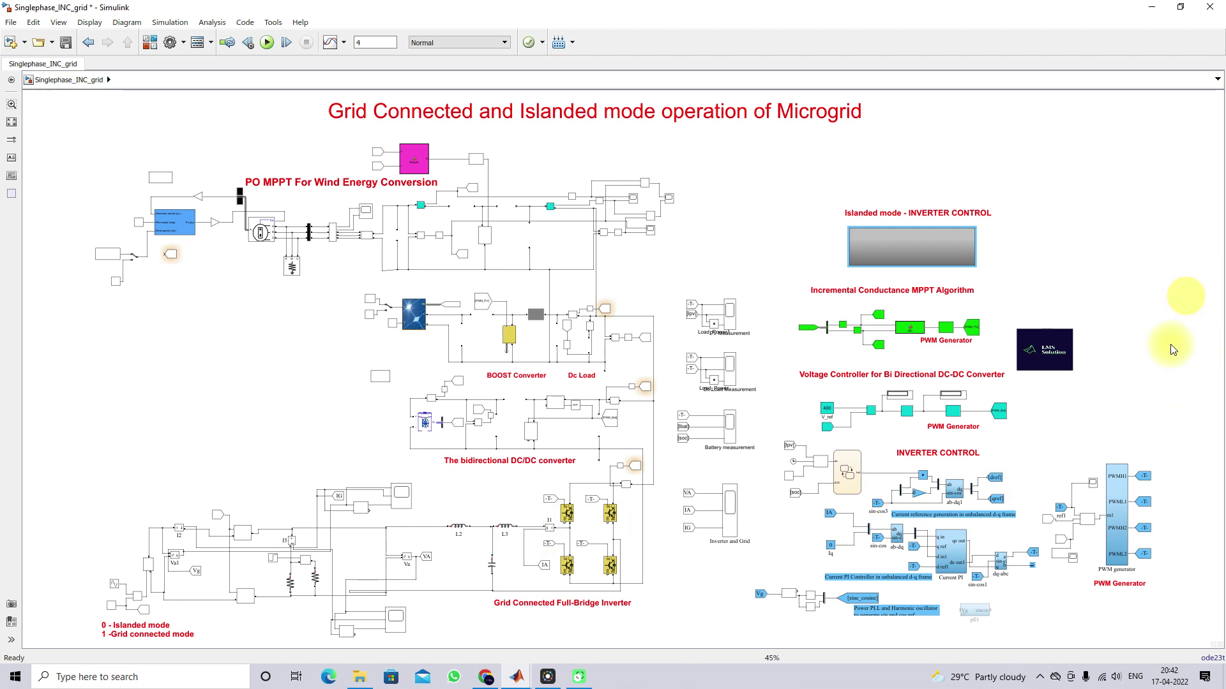
pyautogui.scroll(3, 1017, 623)
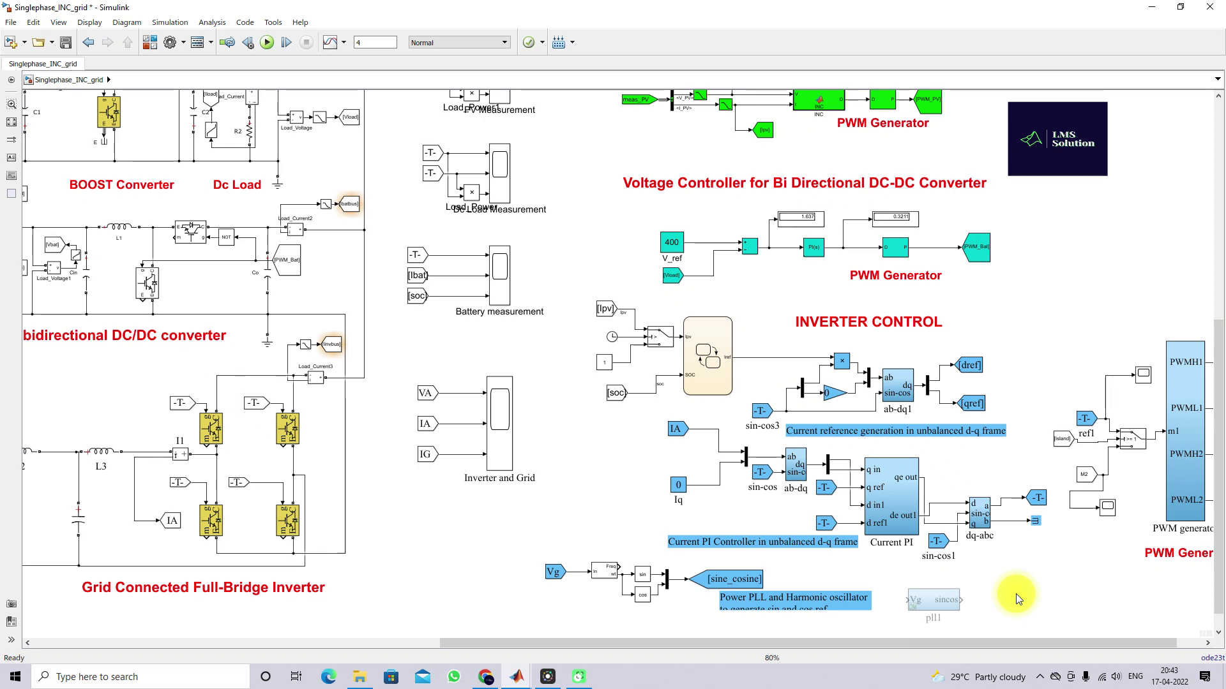
pyautogui.click(839, 325)
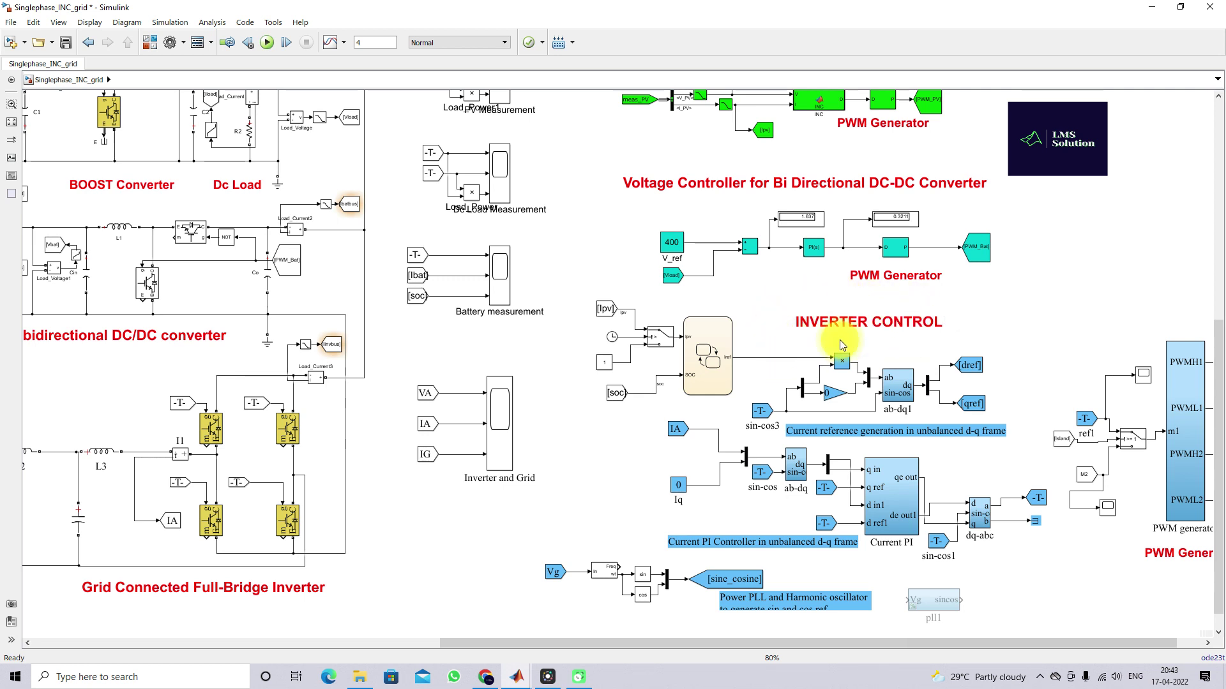
pyautogui.click(729, 378)
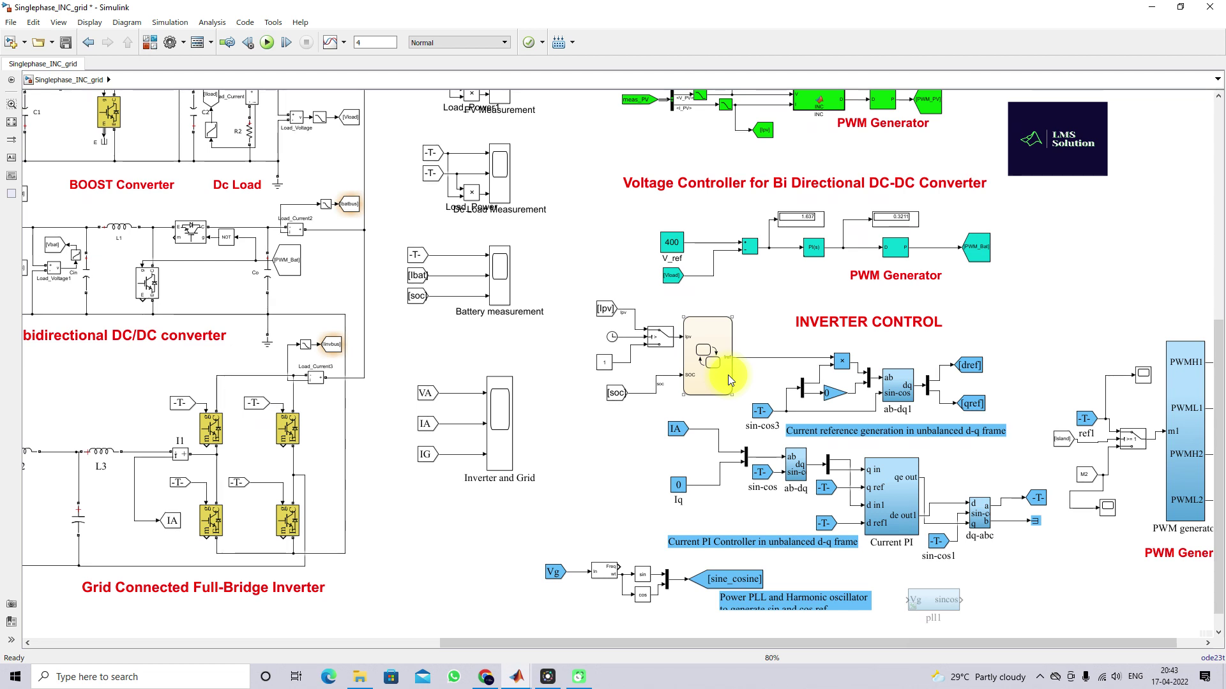
pyautogui.click(622, 377)
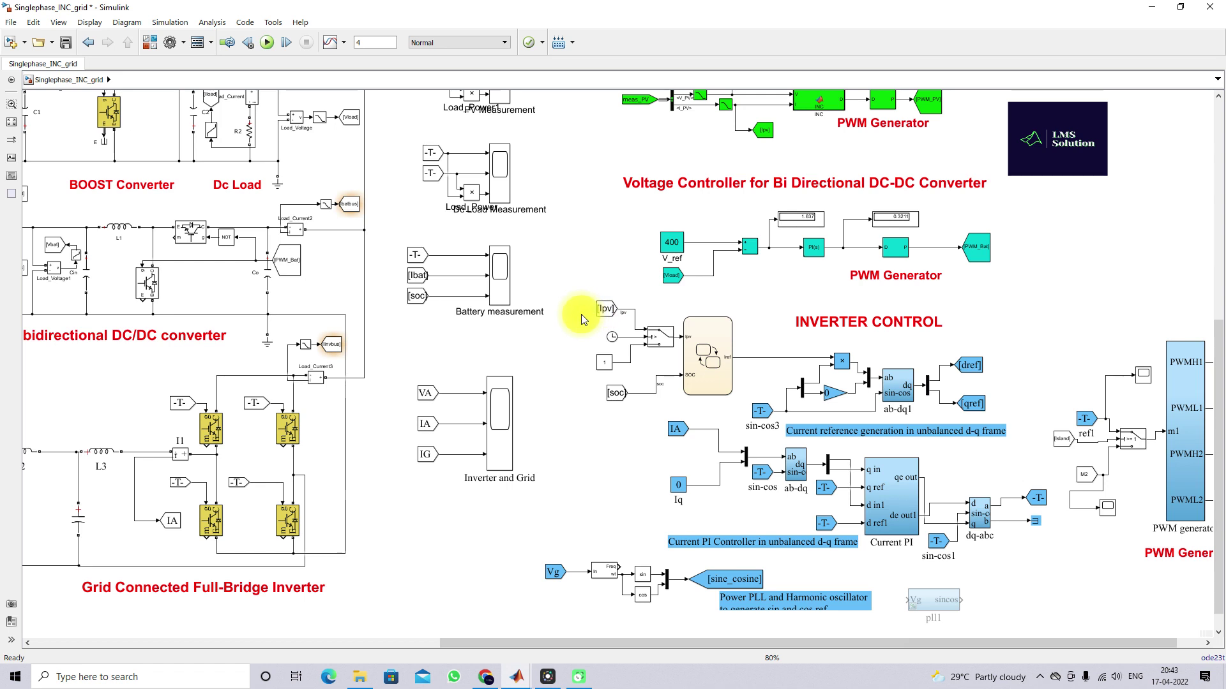
pyautogui.click(614, 393)
pyautogui.click(773, 369)
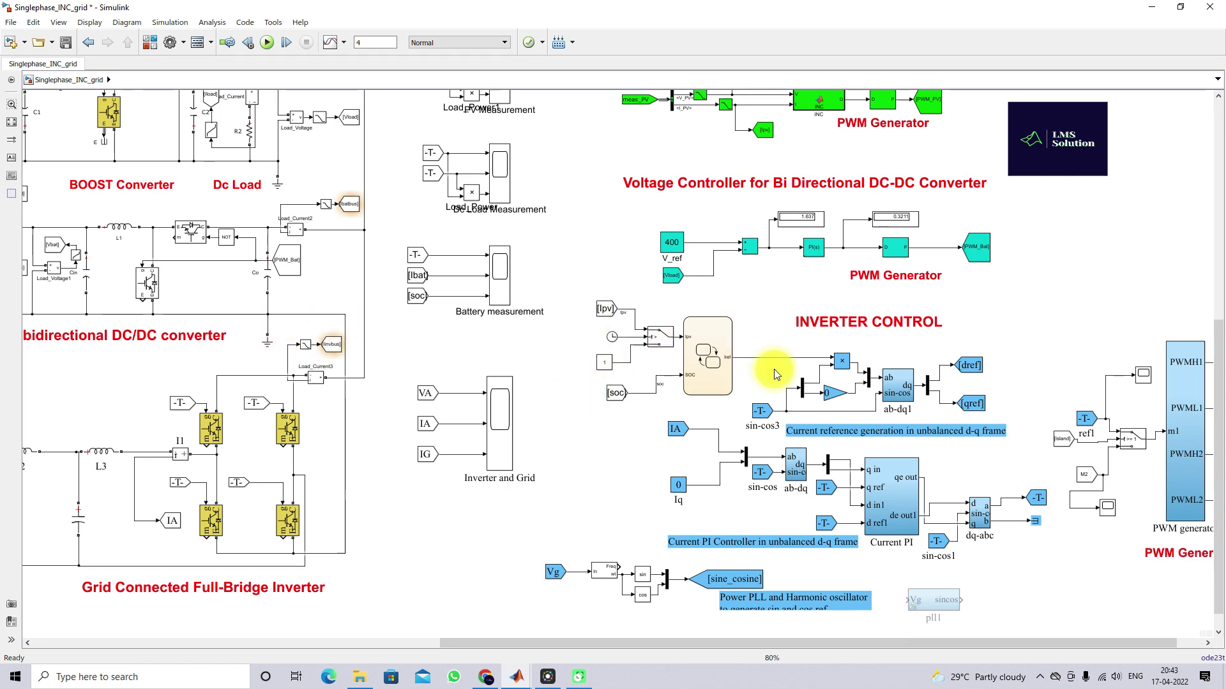
# Step: Open the Stateflow chart and review the ToGrid and FromGrid states with the Ipv and SOC transition conditions between them
pyautogui.doubleClick(711, 366)
pyautogui.click(678, 359)
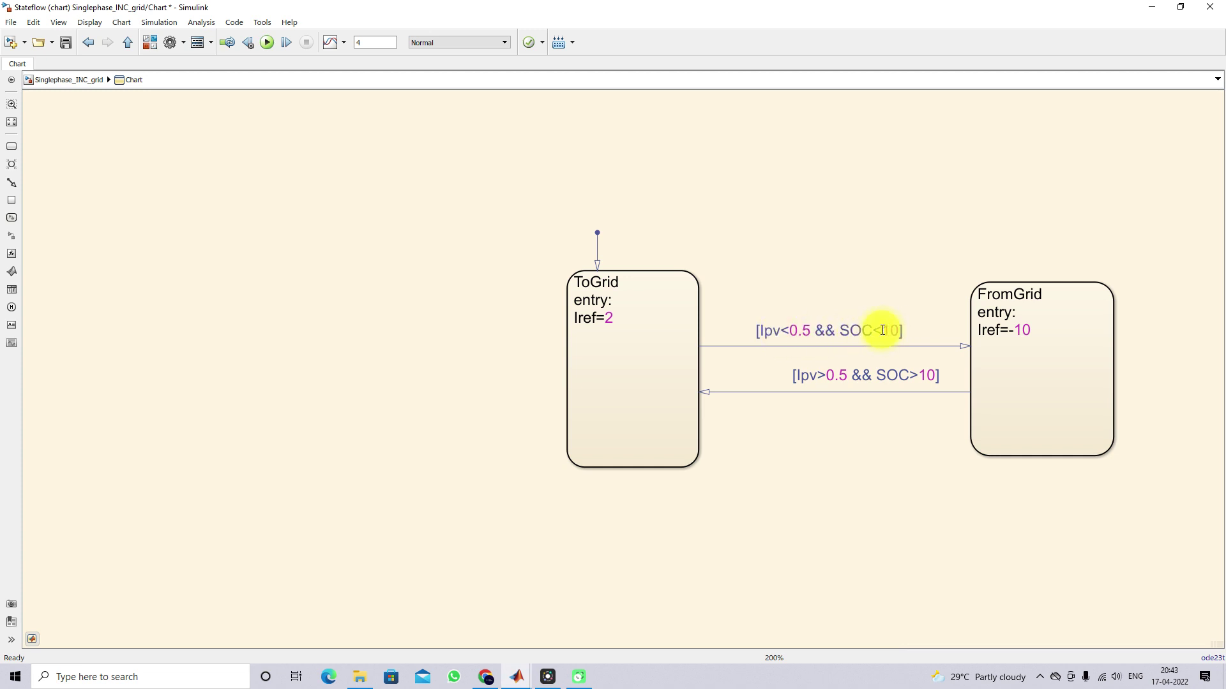
pyautogui.click(1001, 330)
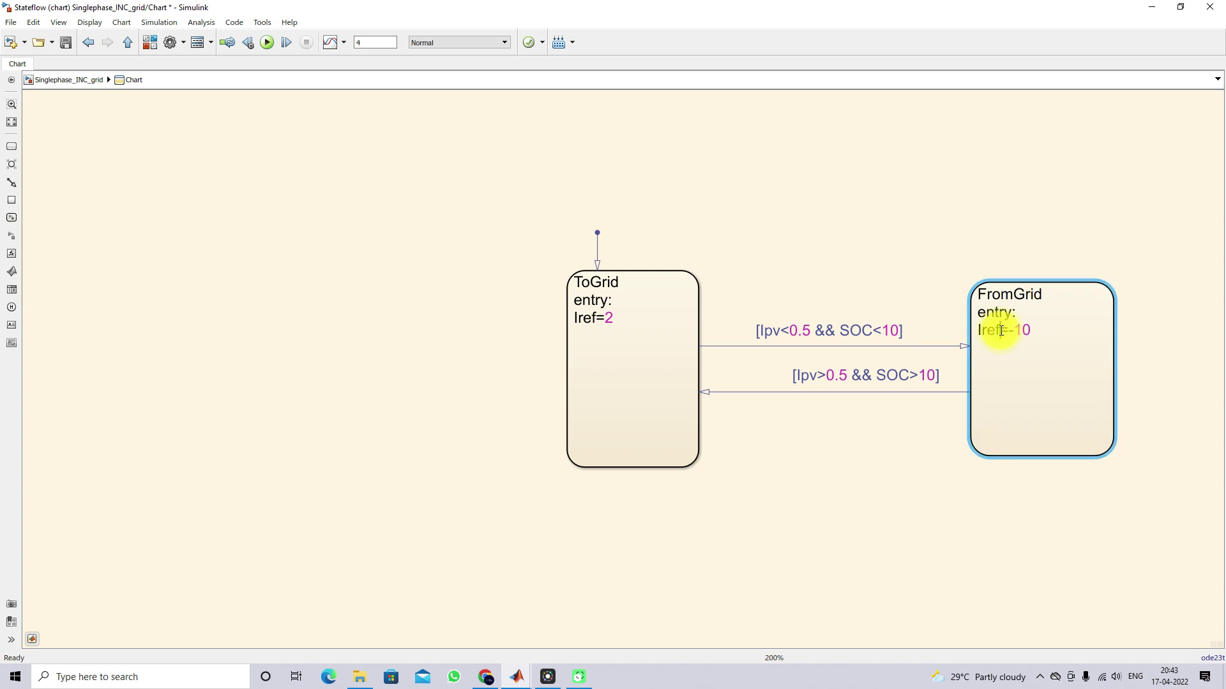
pyautogui.click(822, 381)
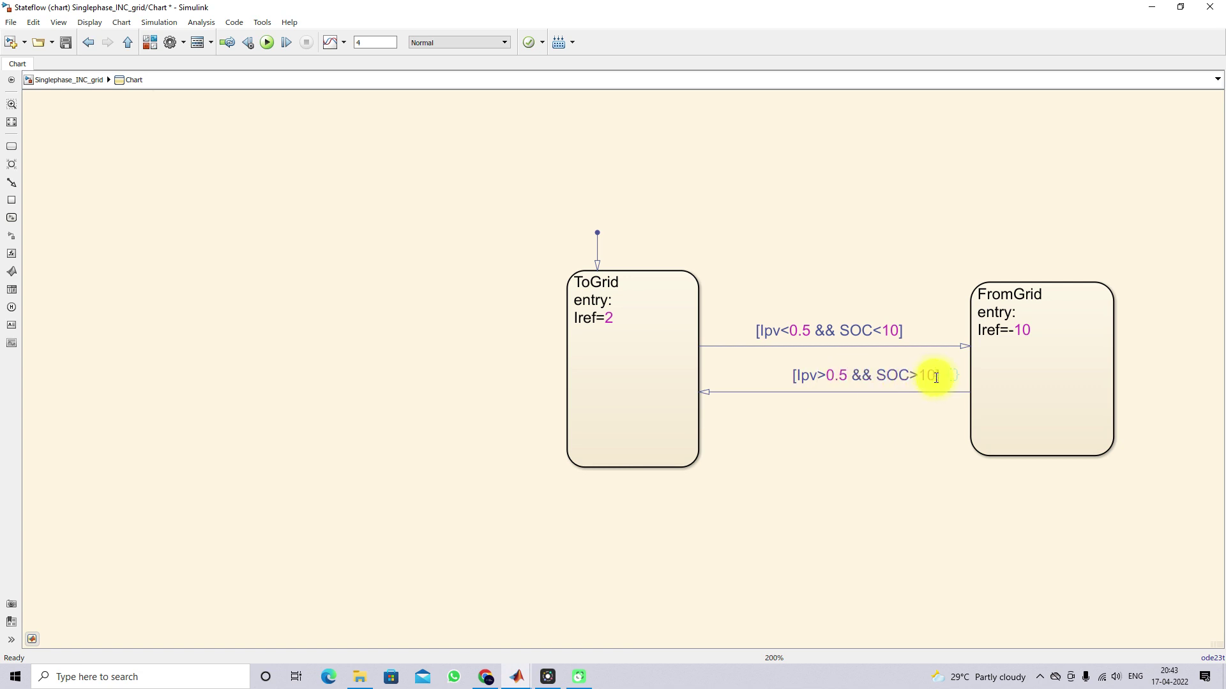
pyautogui.click(629, 331)
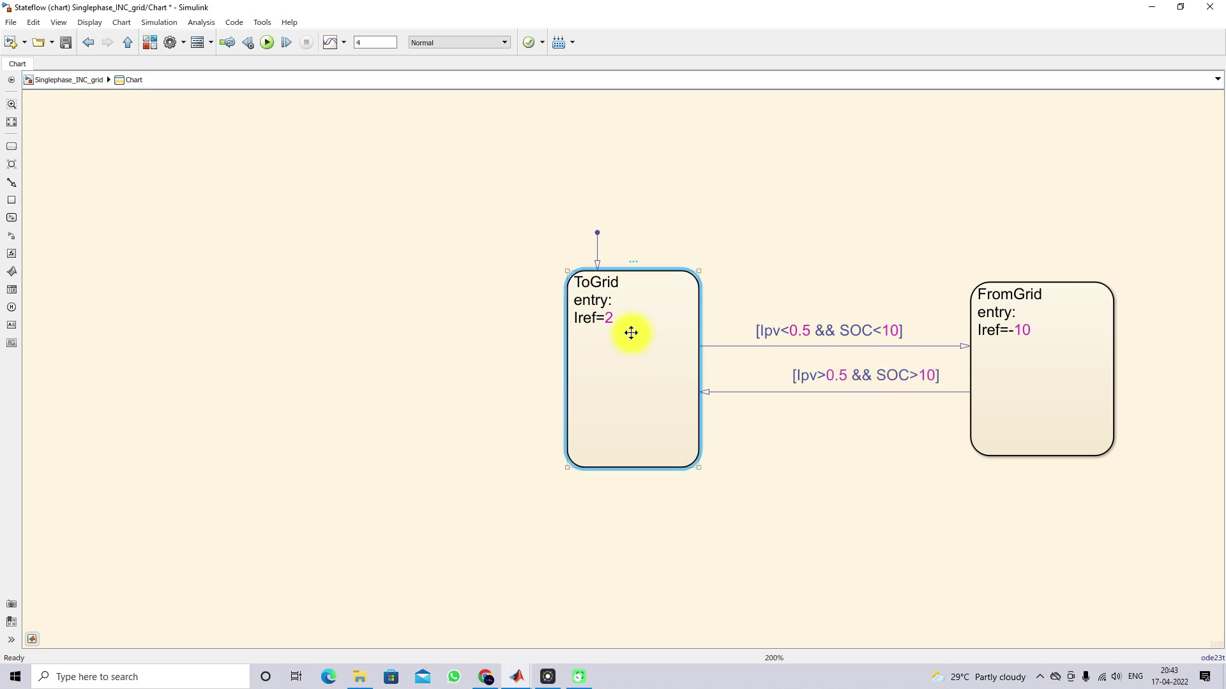
pyautogui.click(600, 323)
pyautogui.click(605, 342)
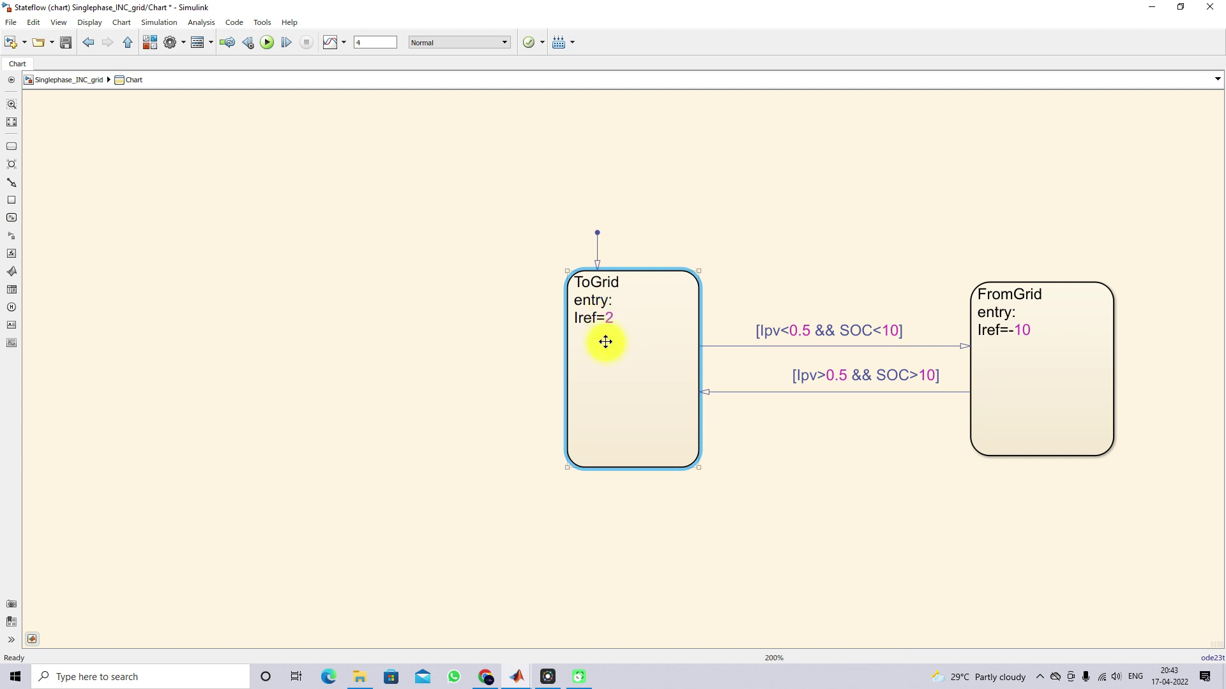
# Step: Point out the Iref entries of the FromGrid and ToGrid states and return to the top-level model
pyautogui.click(1012, 324)
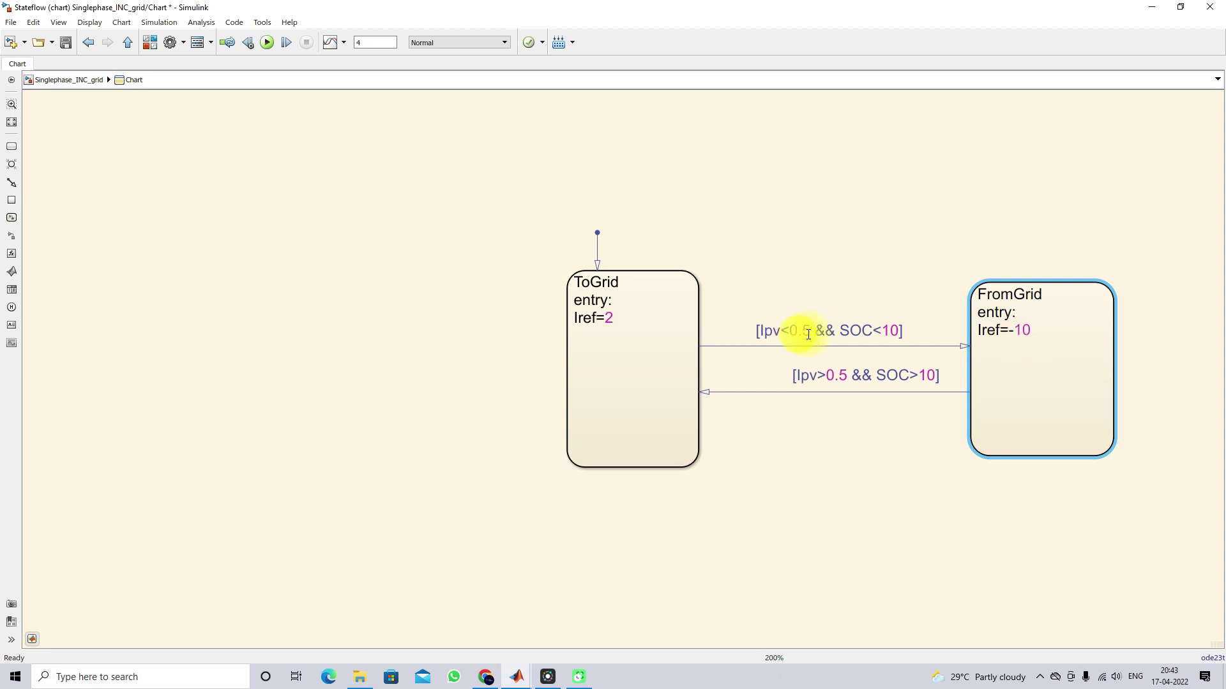
pyautogui.click(1007, 347)
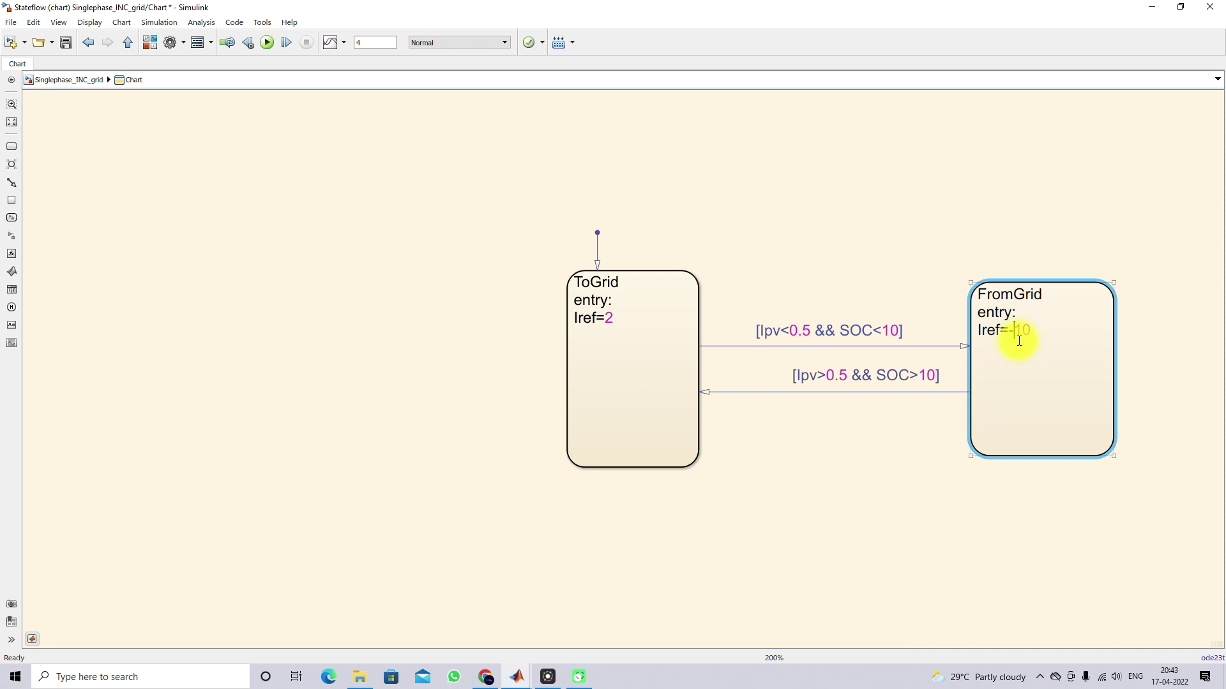
pyautogui.click(1023, 332)
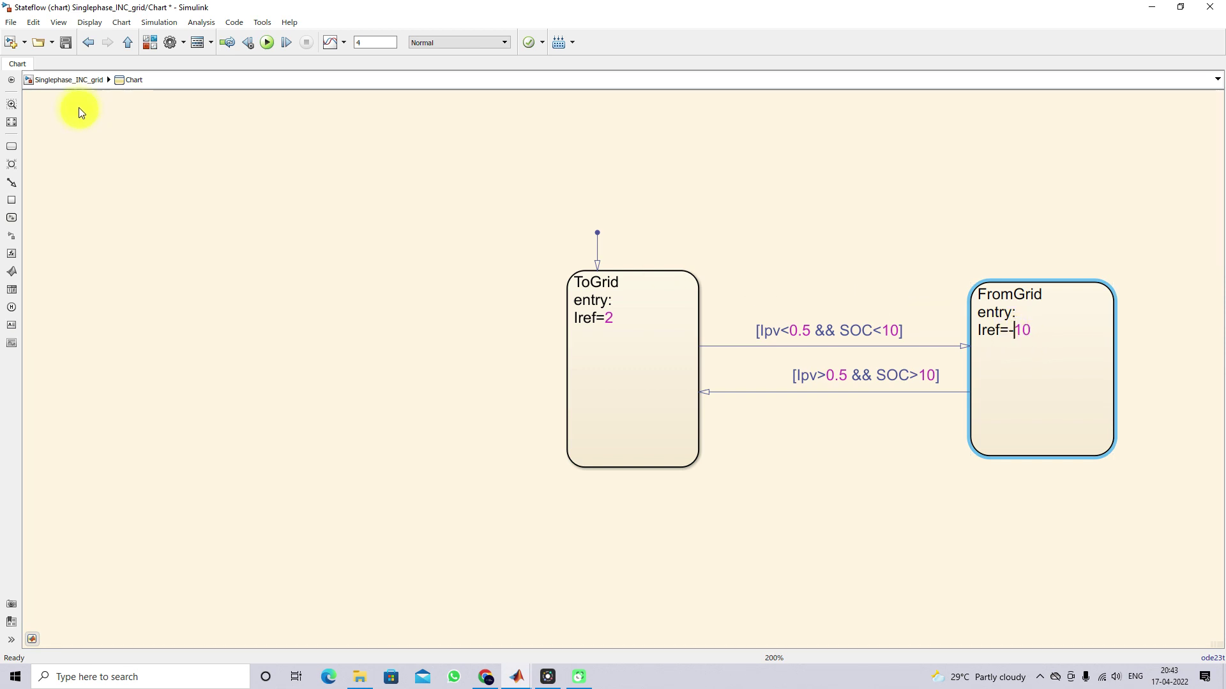
pyautogui.click(612, 327)
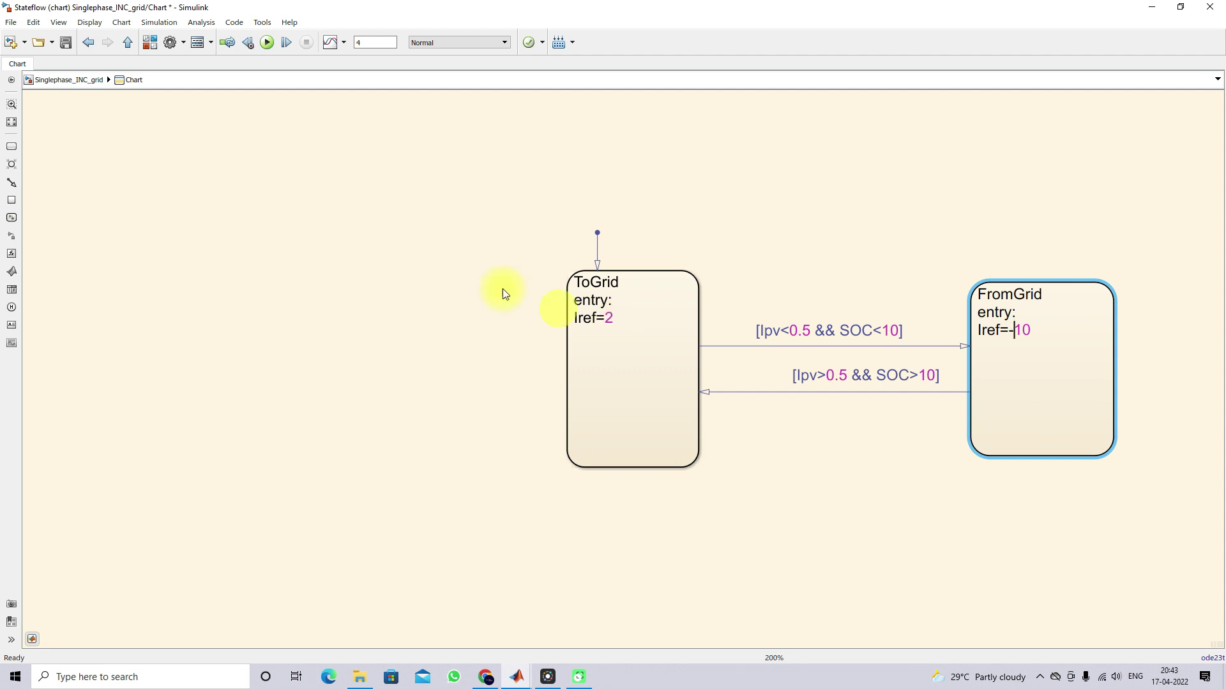
pyautogui.click(53, 81)
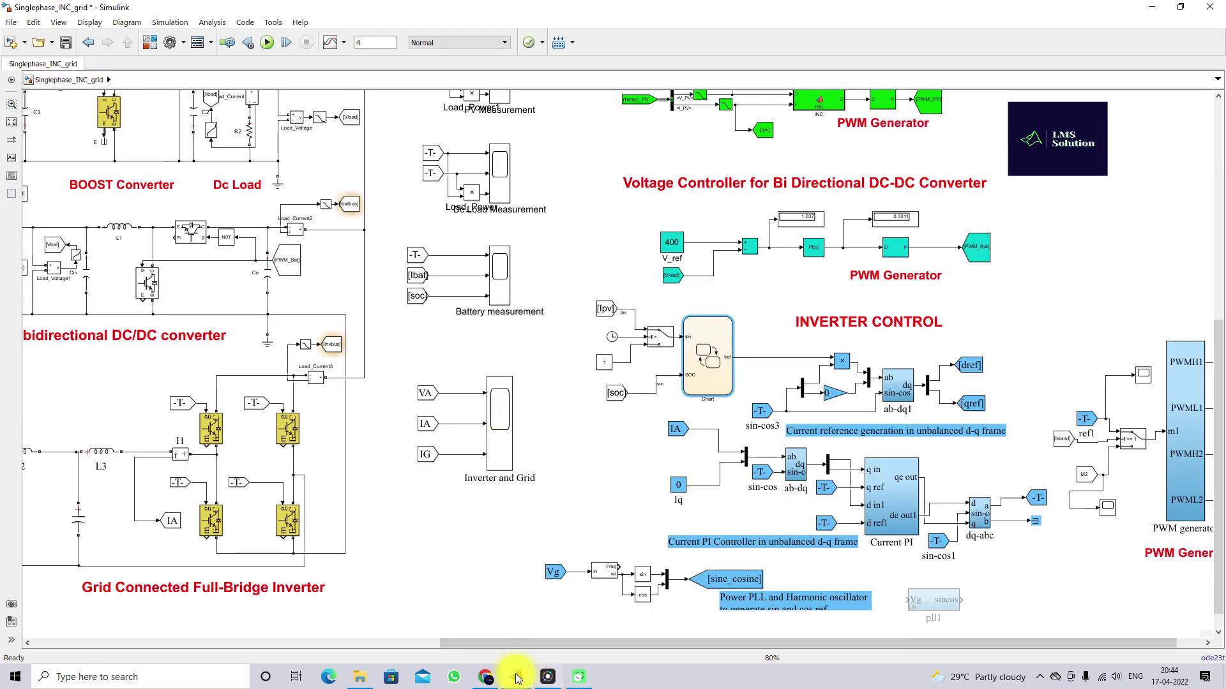
# Step: Switch to the MATLAB Command Window and calculate 230*2/1.414 for the ToGrid reference current
pyautogui.moveTo(516, 676)
pyautogui.click(172, 631)
pyautogui.write('230*2/1.414')
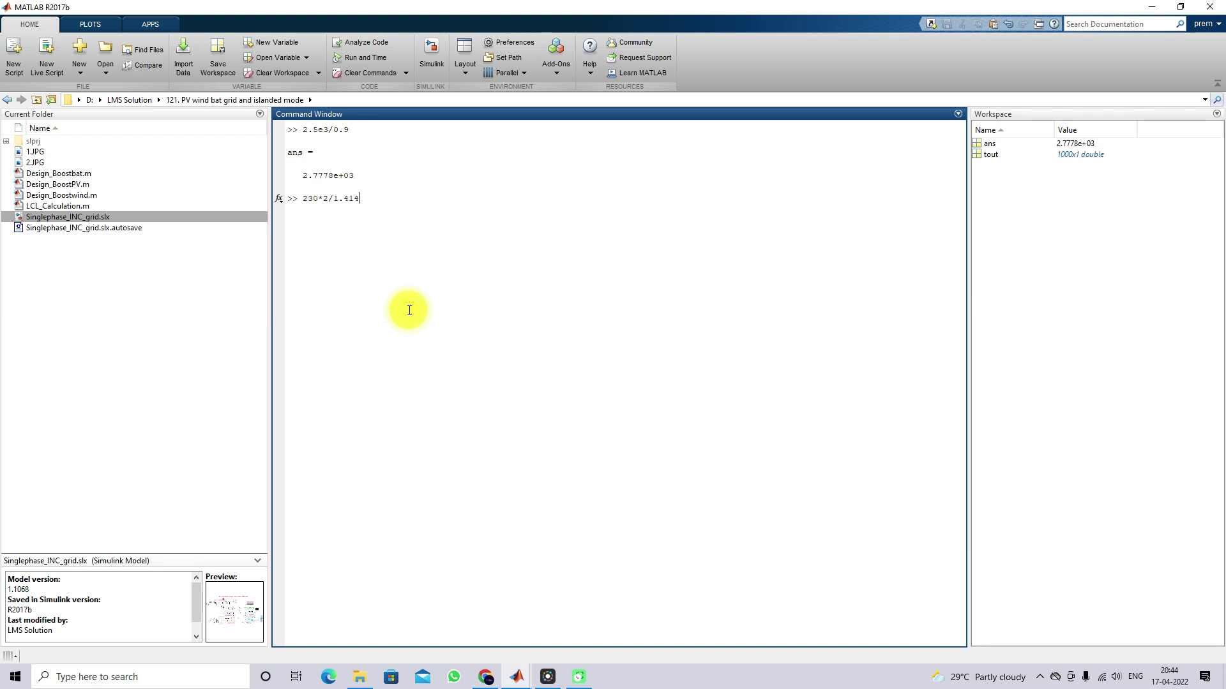
pyautogui.press('Return')
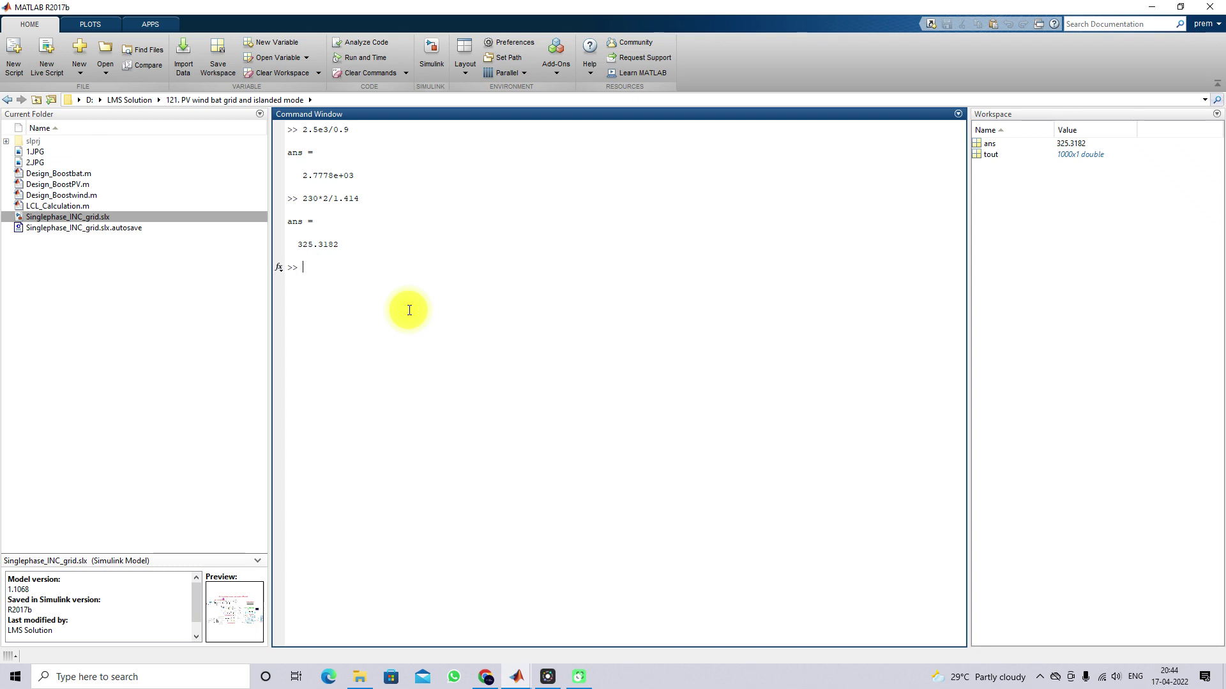
# Step: Calculate 230*10/1.414 in the Command Window for the FromGrid reference current
pyautogui.write('230*10/1414')
pyautogui.press('Return')
pyautogui.press('Up')
pyautogui.press('Left')
pyautogui.write('.')
pyautogui.press('Return')
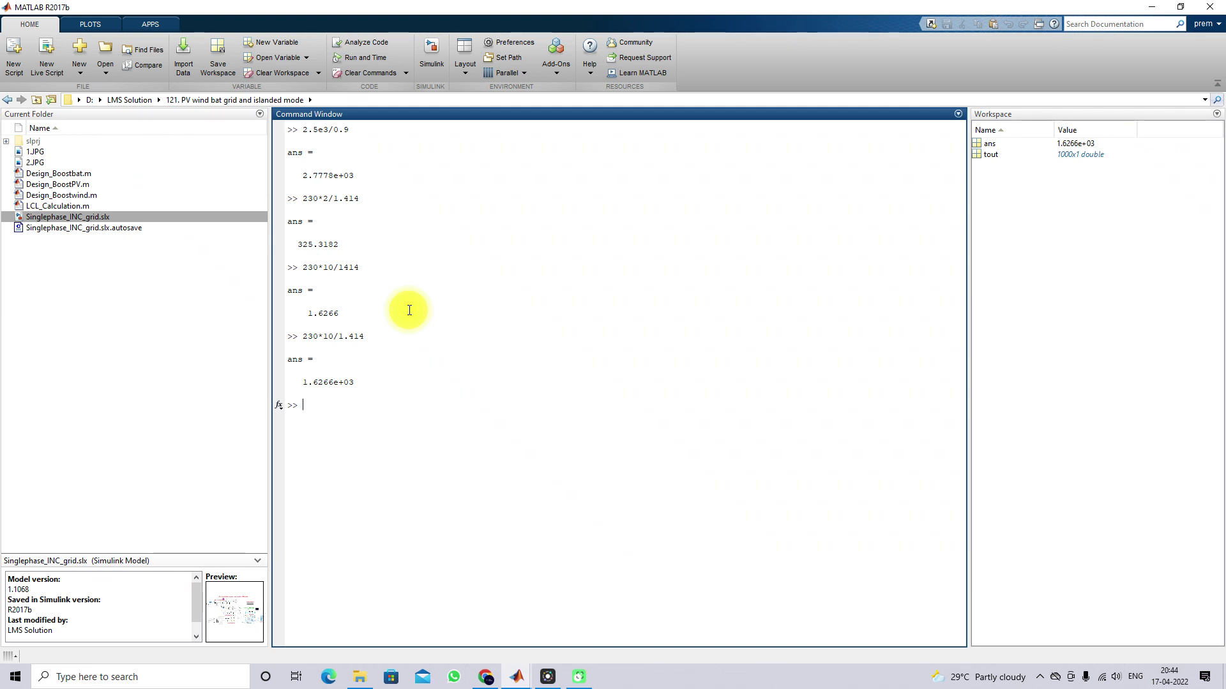
# Step: Switch back to Simulink, recheck the Iref values in the Stateflow chart, and return to the top-level model
pyautogui.click(1150, 7)
pyautogui.doubleClick(691, 383)
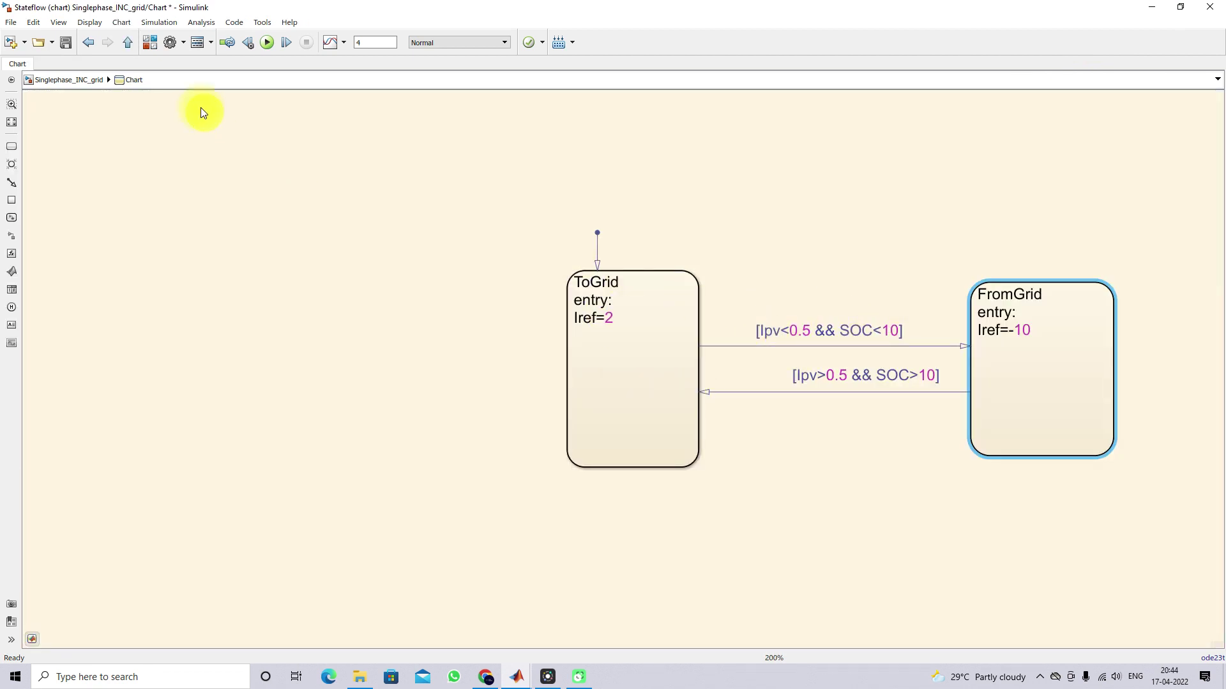
pyautogui.click(128, 42)
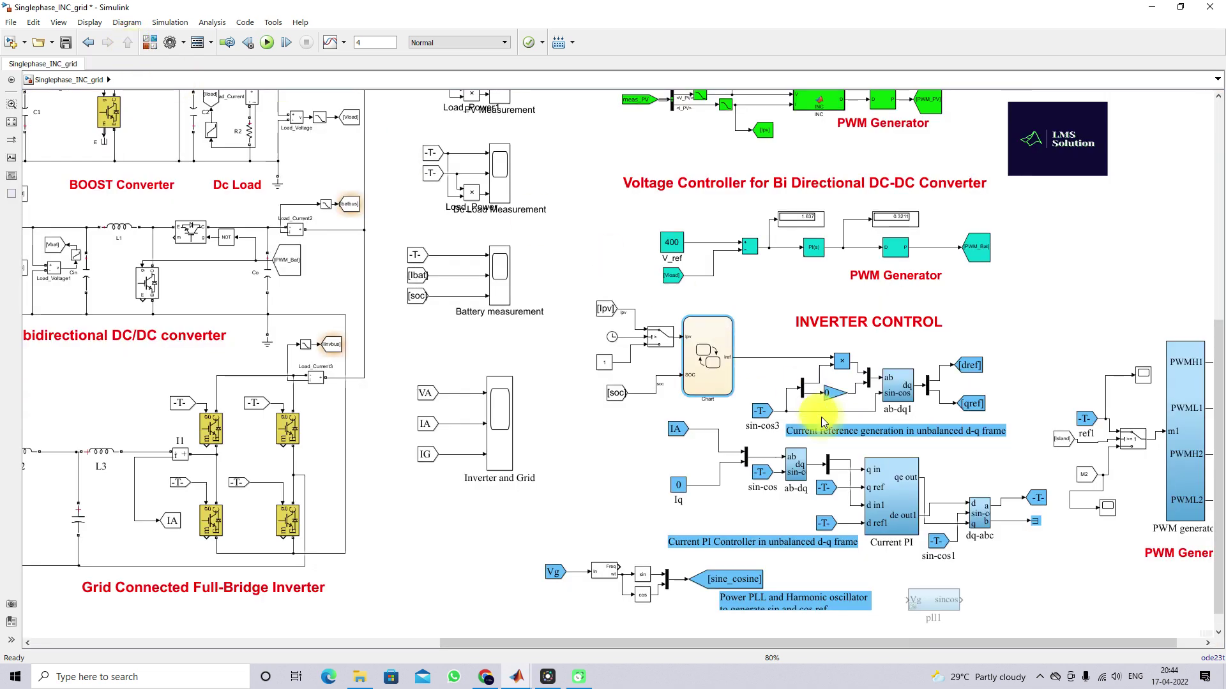
# Step: With the pen, mark the chart's Iref output line with an arrow and sketch a sine wave beside the product block
pyautogui.press('F9')
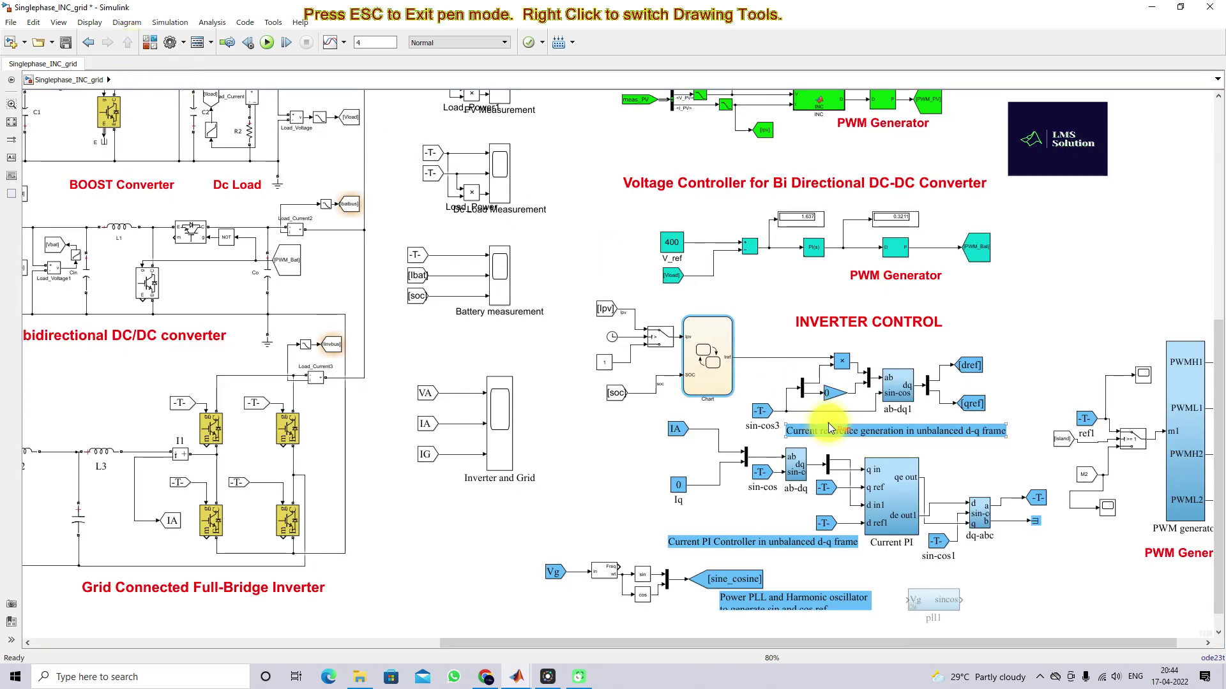
pyautogui.moveTo(772, 358); pyautogui.dragTo(777, 369)
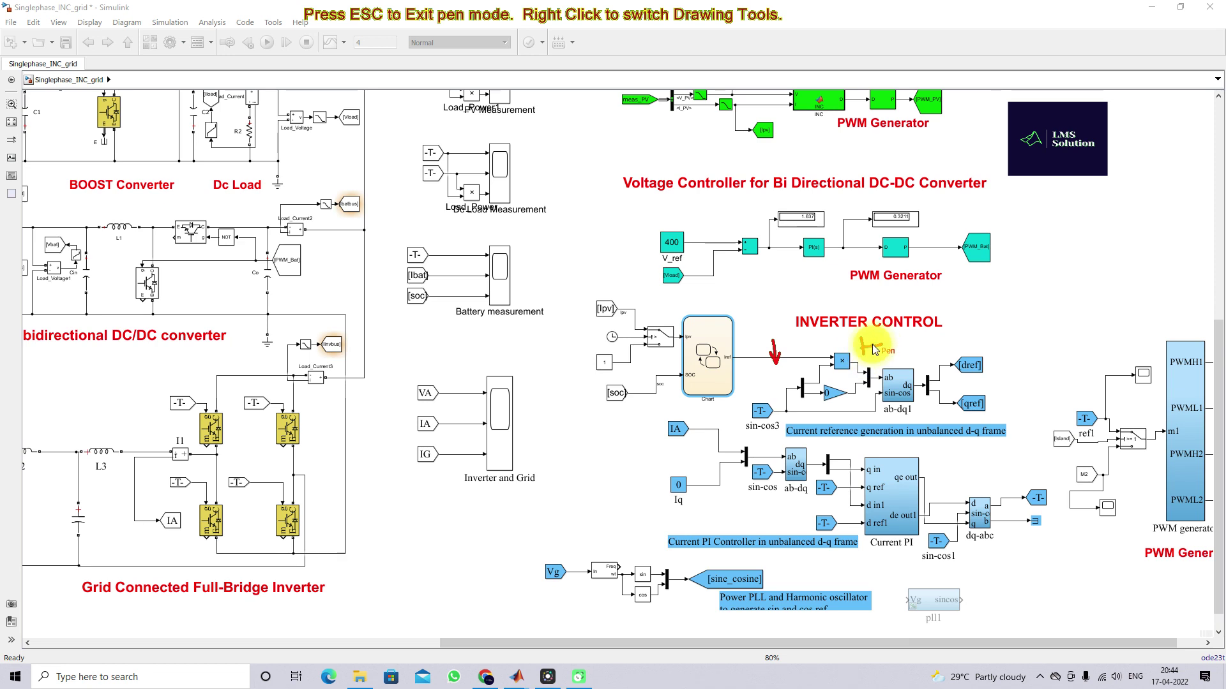
pyautogui.moveTo(863, 346); pyautogui.dragTo(881, 343)
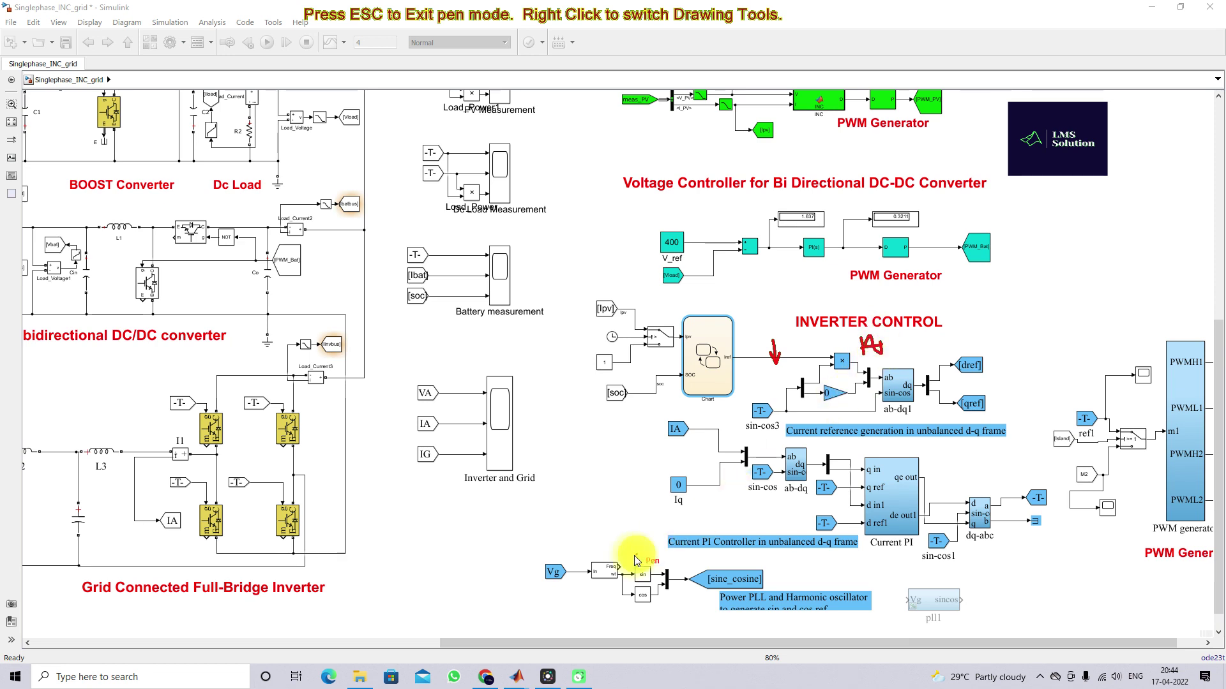
# Step: Mark the Vg input, PLL and sin and cos blocks with the pen, link them by arrow to the product block, and underline ab-dq1
pyautogui.moveTo(588, 586)
pyautogui.mouseDown()
pyautogui.moveTo(610, 585)
pyautogui.moveTo(555, 601)
pyautogui.mouseUp()
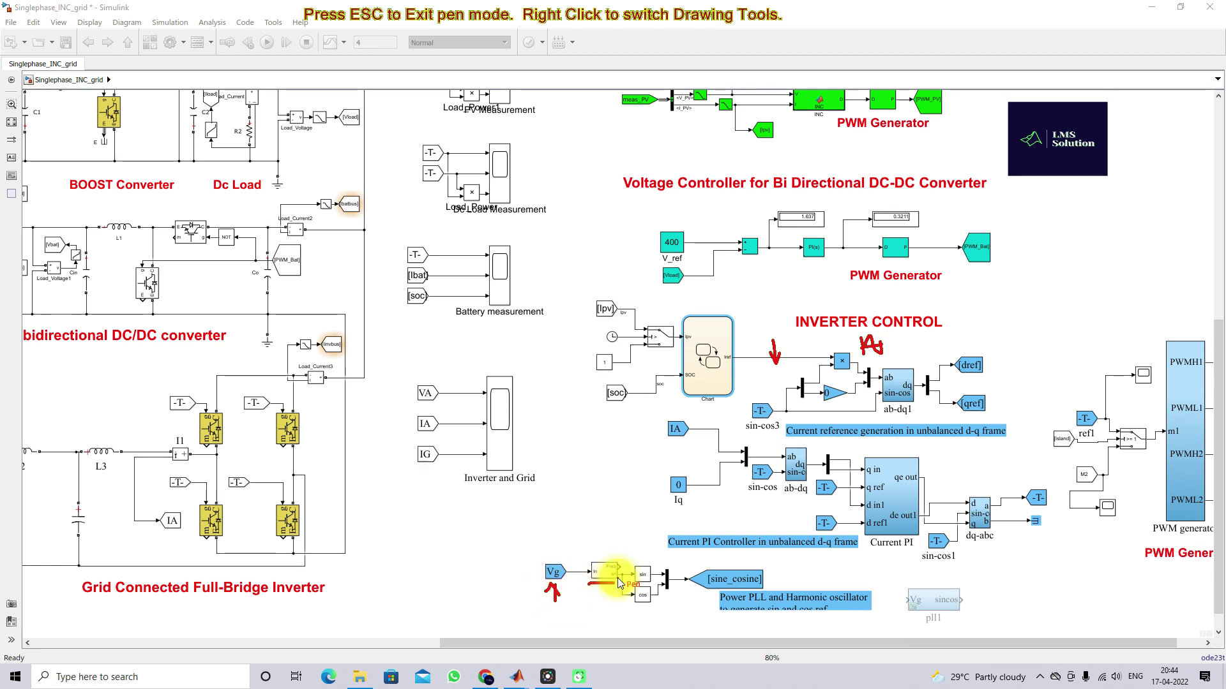
pyautogui.moveTo(607, 545)
pyautogui.mouseDown()
pyautogui.moveTo(607, 561)
pyautogui.moveTo(665, 556)
pyautogui.mouseUp()
pyautogui.moveTo(627, 602); pyautogui.dragTo(651, 593)
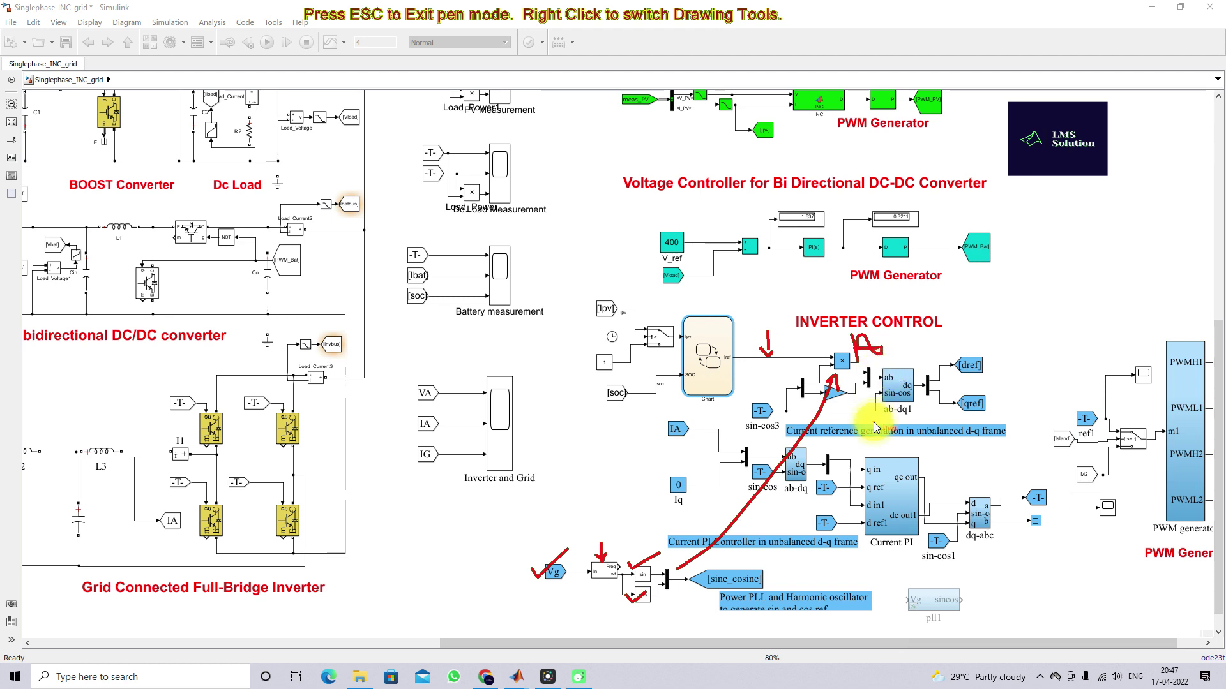
pyautogui.moveTo(875, 416); pyautogui.dragTo(893, 416)
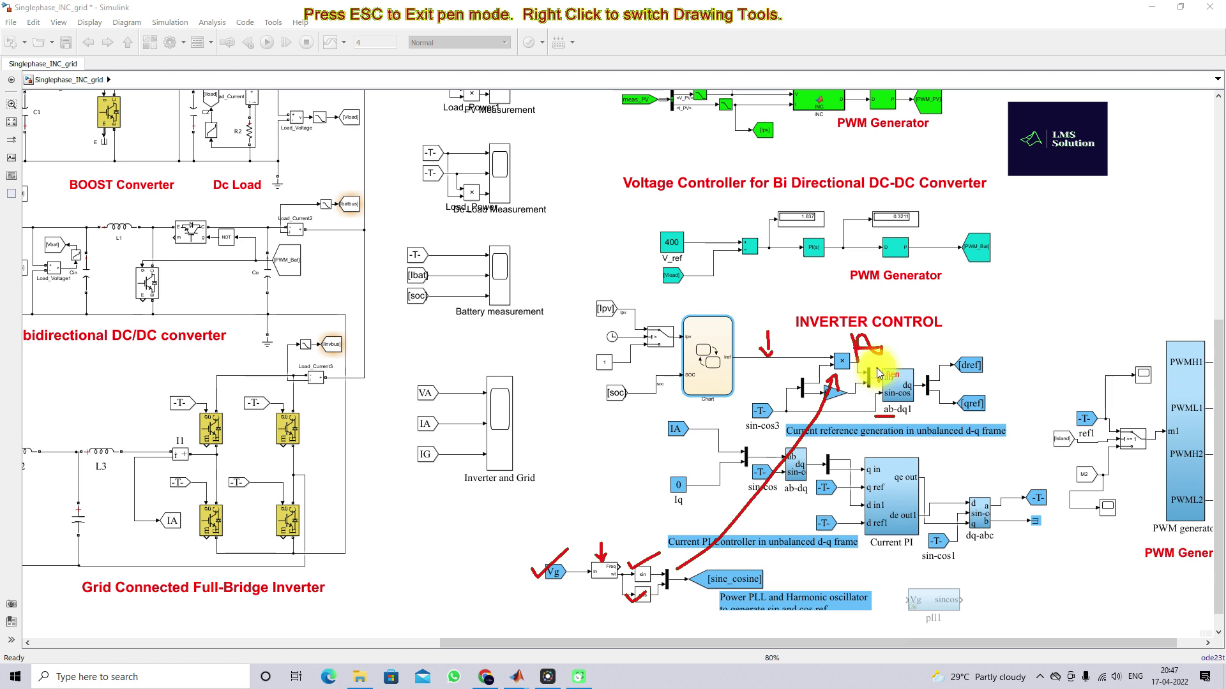
# Step: Mark the ab input of ab-dq1 with the pen, tick the dref, qref and IA tags, and clear the marks
pyautogui.moveTo(865, 386); pyautogui.dragTo(872, 372)
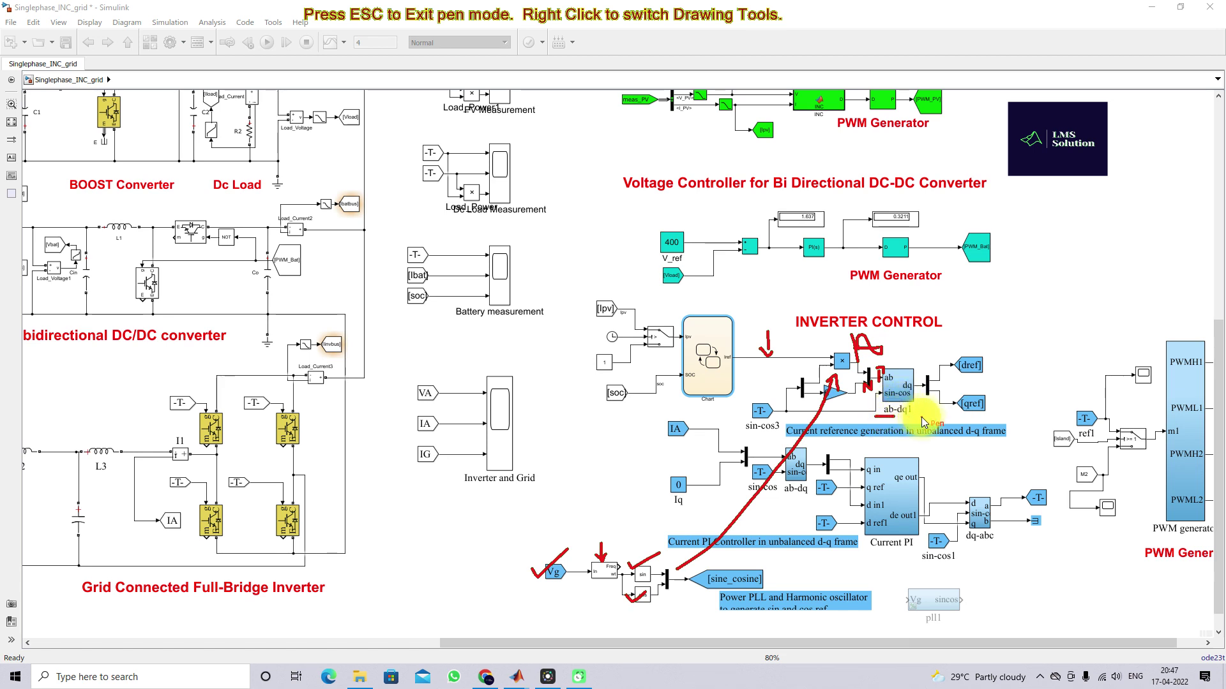
pyautogui.moveTo(943, 350); pyautogui.dragTo(978, 339)
pyautogui.moveTo(949, 387); pyautogui.dragTo(993, 381)
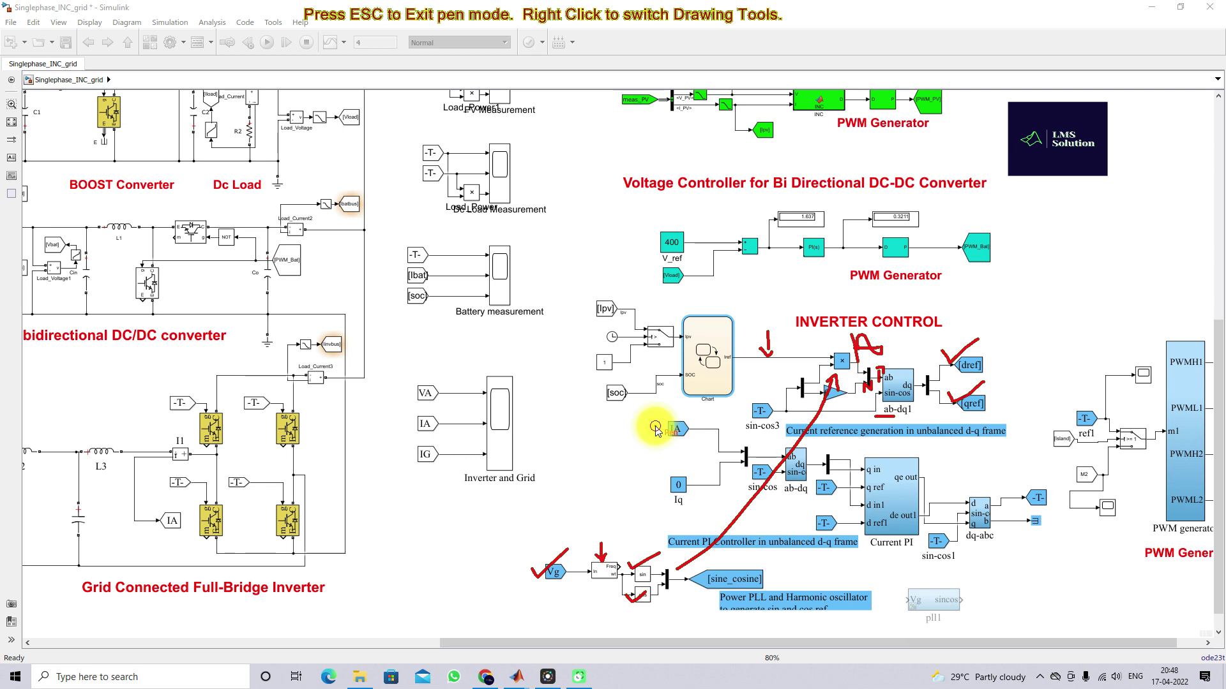
pyautogui.moveTo(655, 429); pyautogui.dragTo(697, 421)
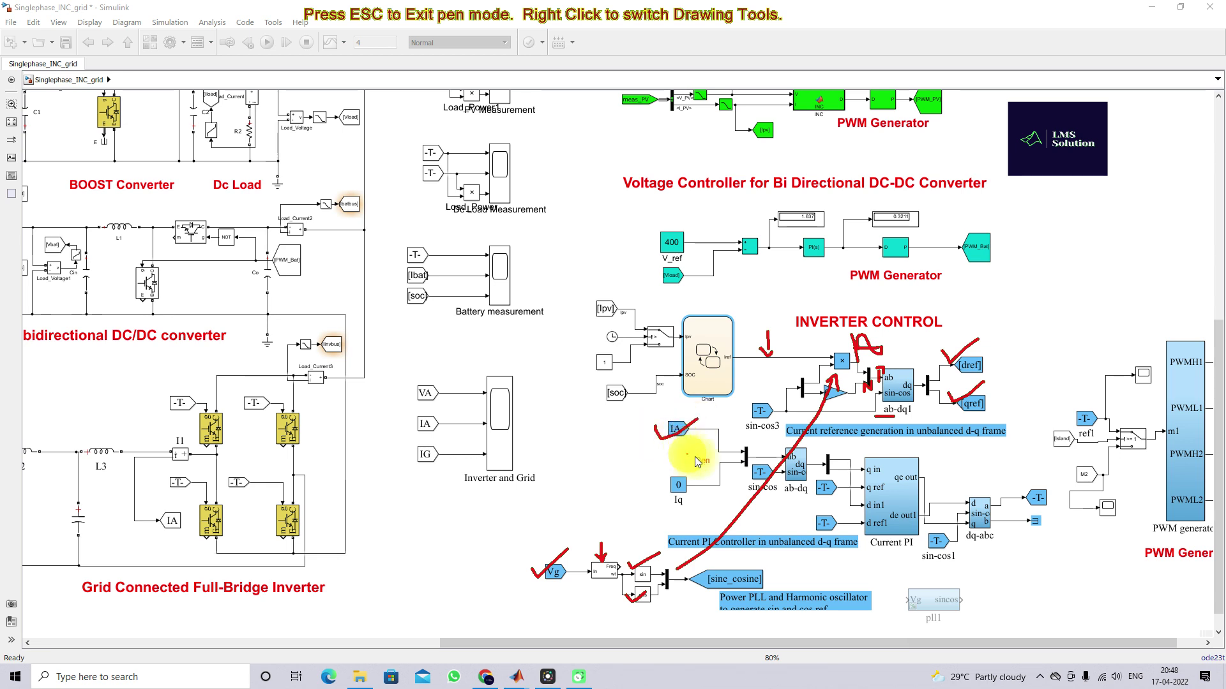
pyautogui.press('Escape')
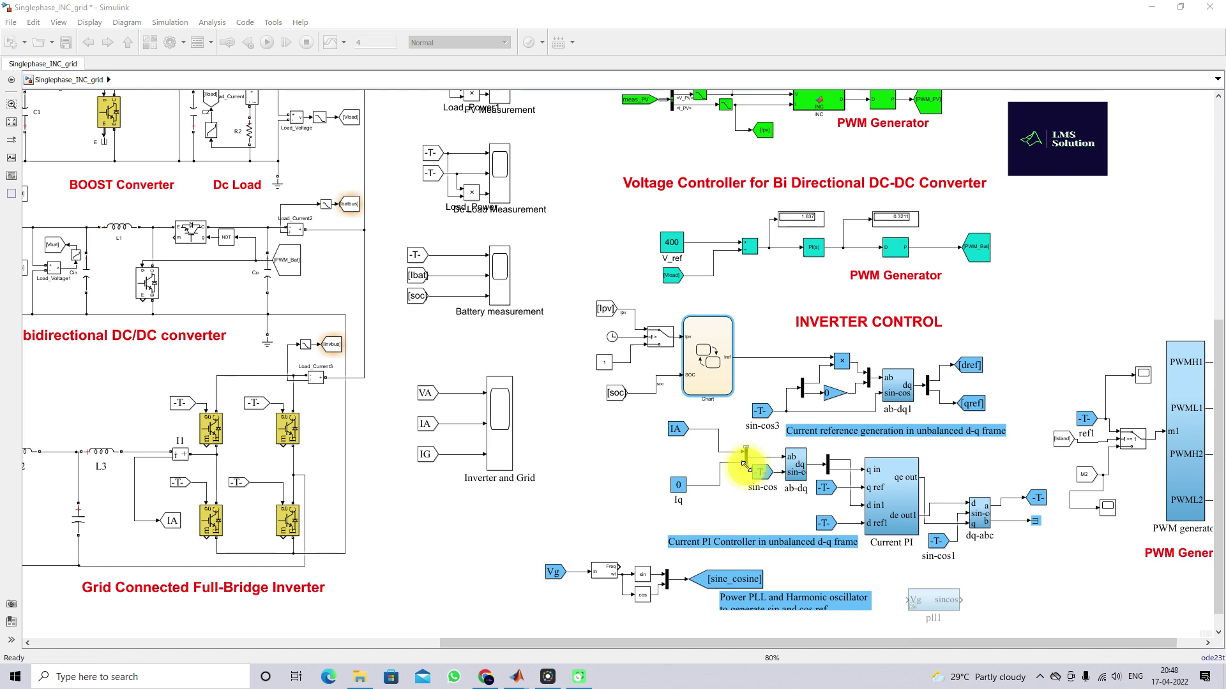
# Step: Underline the ab-dq block with the pen, and circle the dref and qref tags and the ab-dq demux outputs
pyautogui.hotkey('ctrl', 'F12')
pyautogui.moveTo(771, 496); pyautogui.dragTo(805, 496)
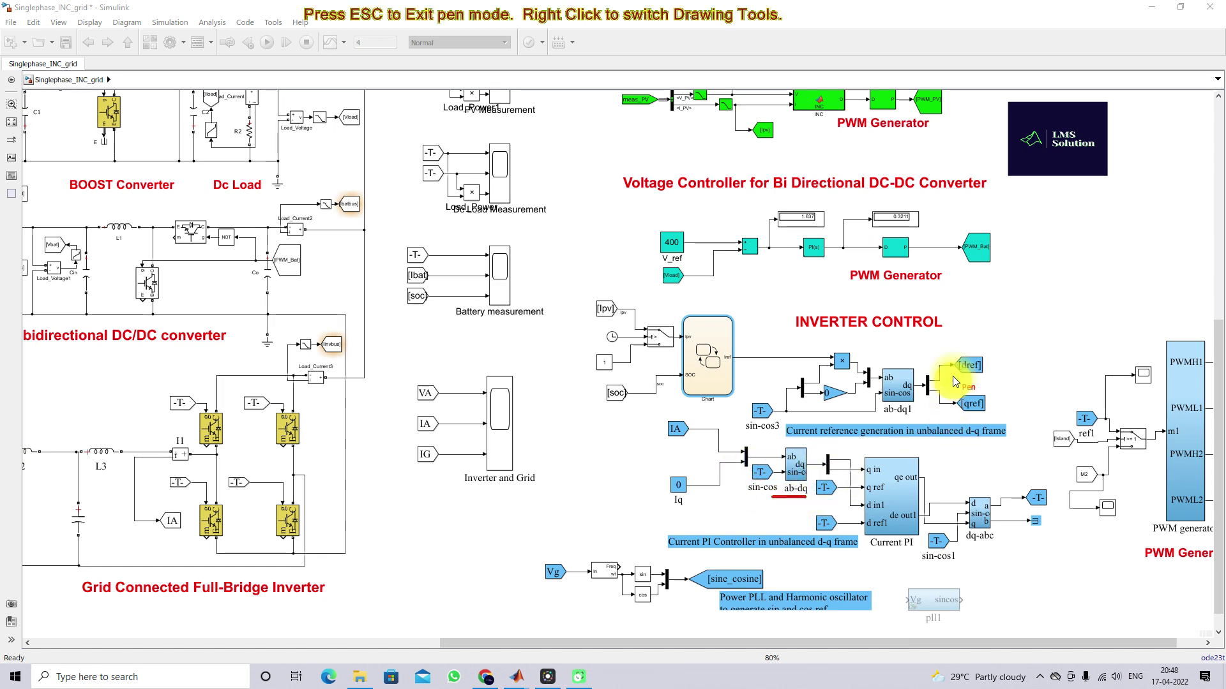
pyautogui.moveTo(953, 357)
pyautogui.mouseDown()
pyautogui.moveTo(973, 415)
pyautogui.moveTo(974, 357)
pyautogui.moveTo(941, 362)
pyautogui.mouseUp()
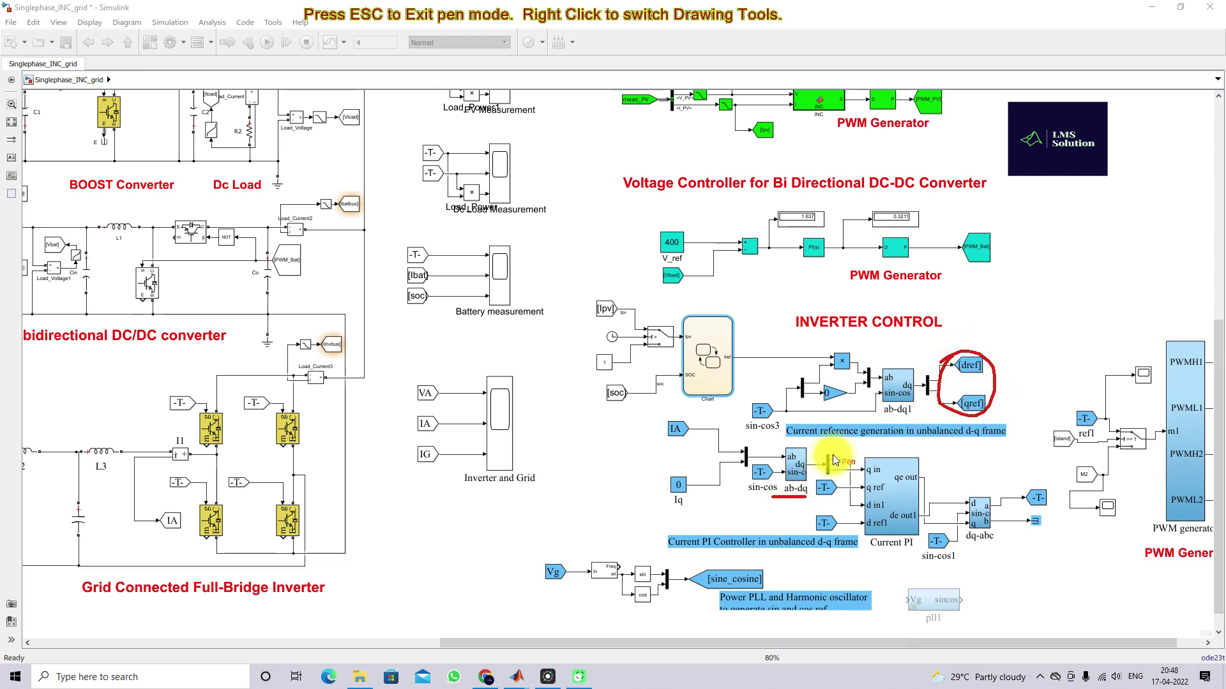
pyautogui.moveTo(829, 449)
pyautogui.mouseDown()
pyautogui.moveTo(827, 491)
pyautogui.moveTo(843, 456)
pyautogui.moveTo(847, 476)
pyautogui.mouseUp()
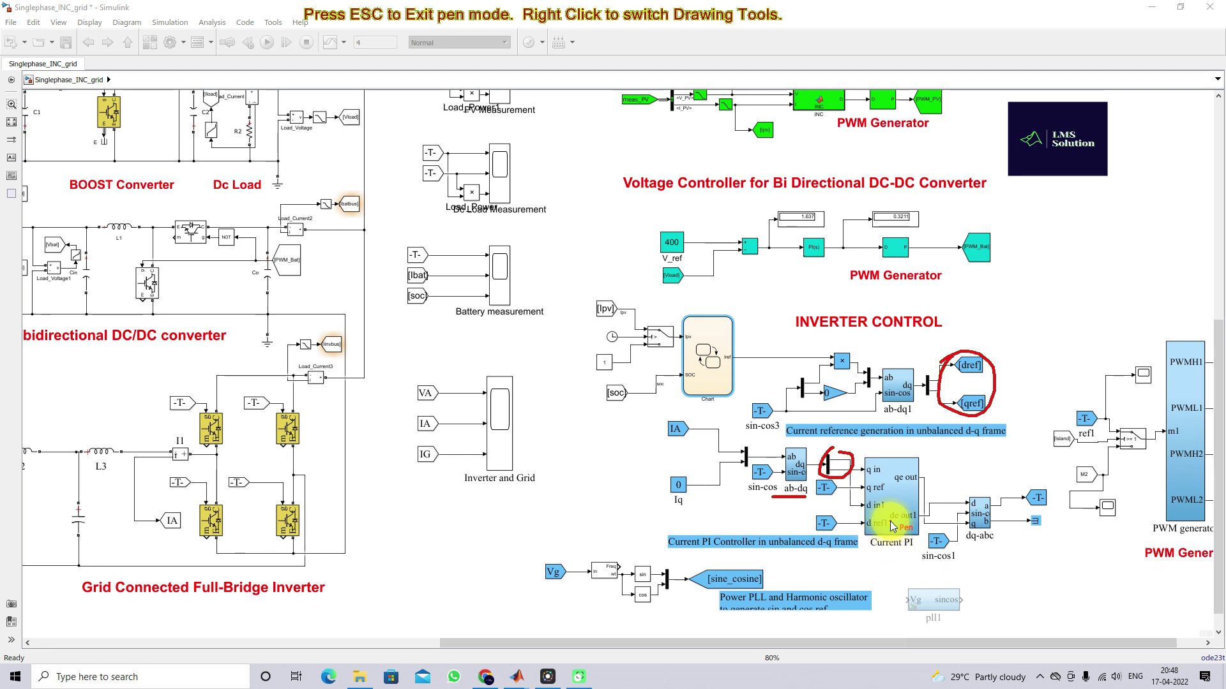
pyautogui.press('Escape')
# Step: Inspect the Current PI subsystem, return to the top-level model, and underline the dq-abc block with the pen
pyautogui.doubleClick(890, 521)
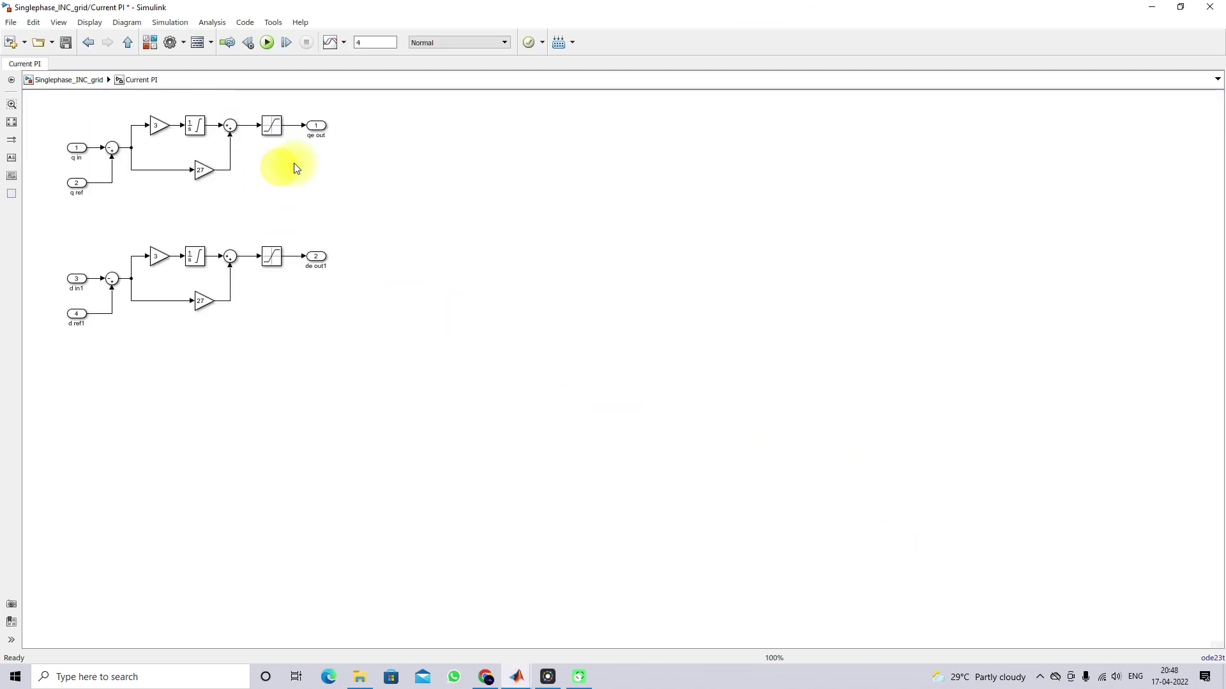
pyautogui.click(128, 42)
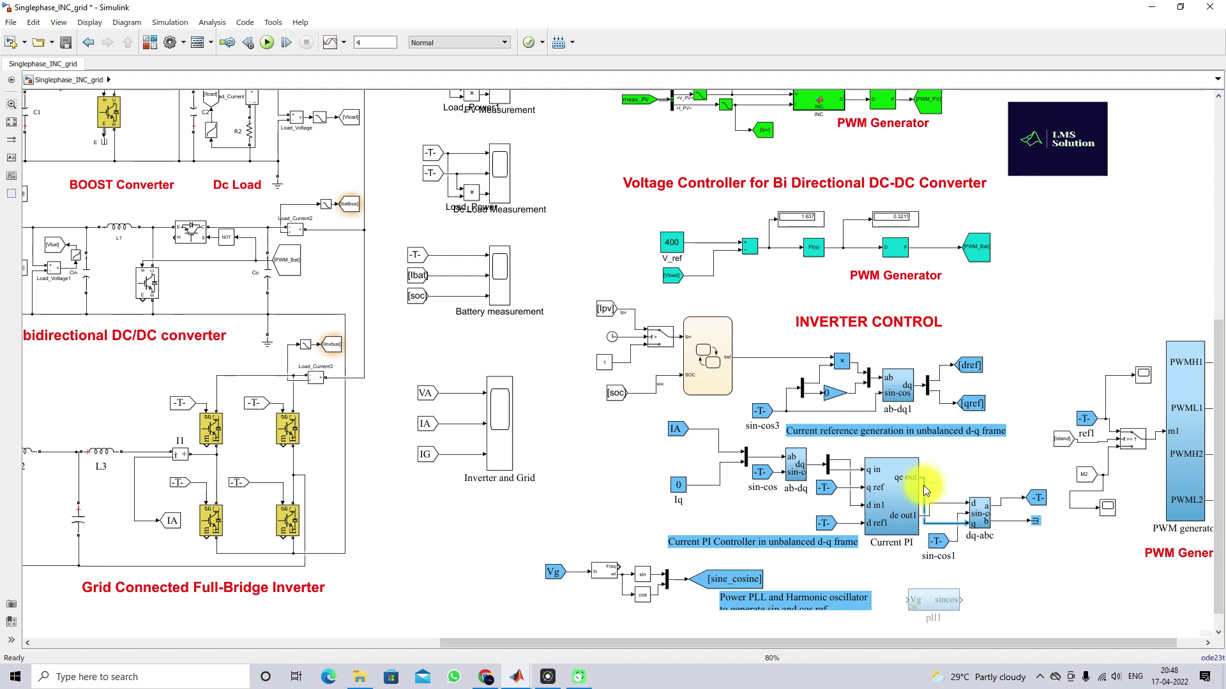
pyautogui.hotkey('ctrl', 'F2')
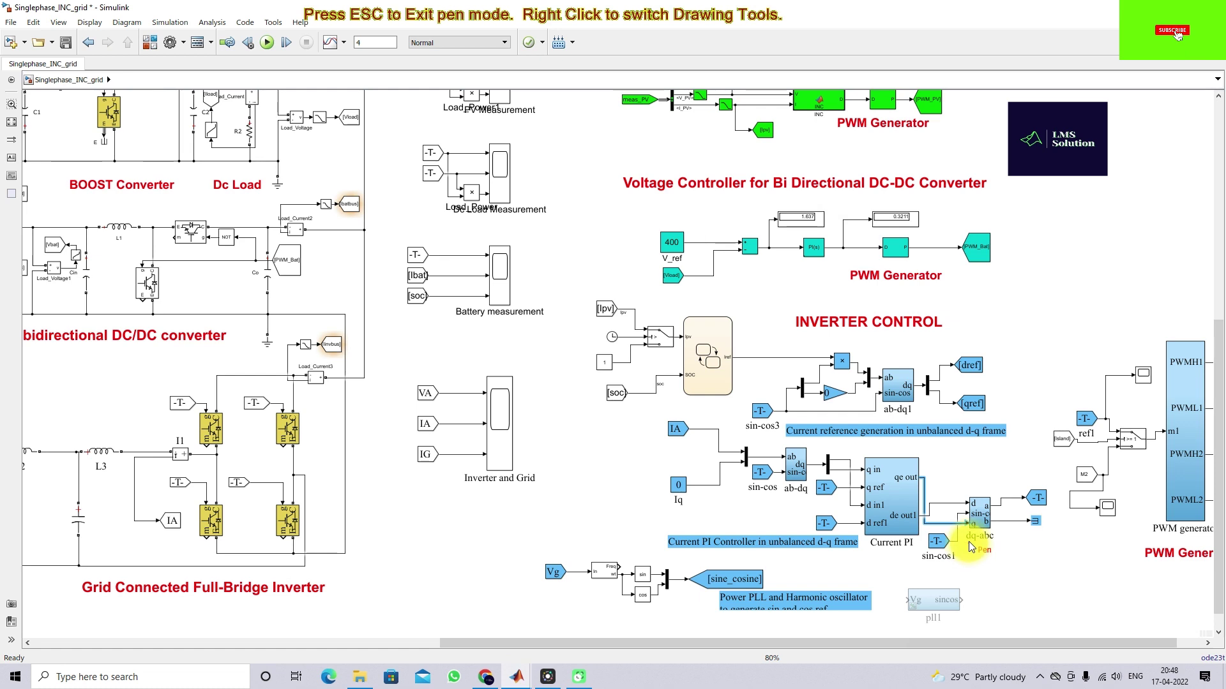
pyautogui.moveTo(964, 544); pyautogui.dragTo(1004, 543)
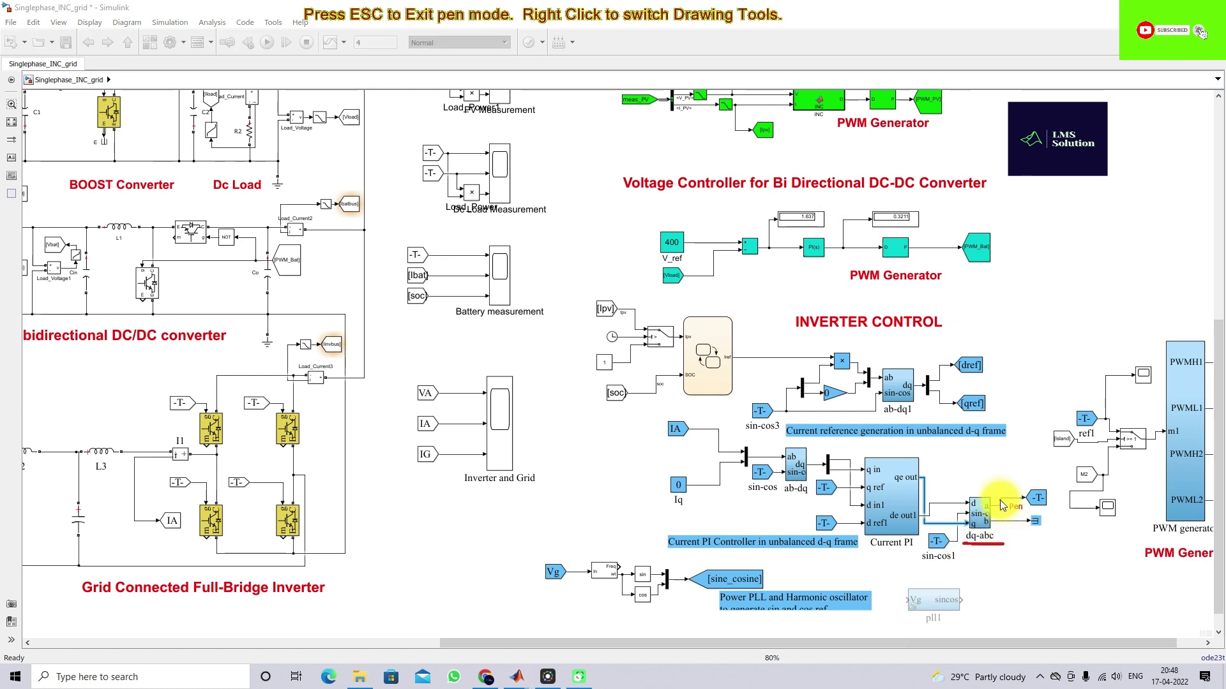
pyautogui.press('Escape')
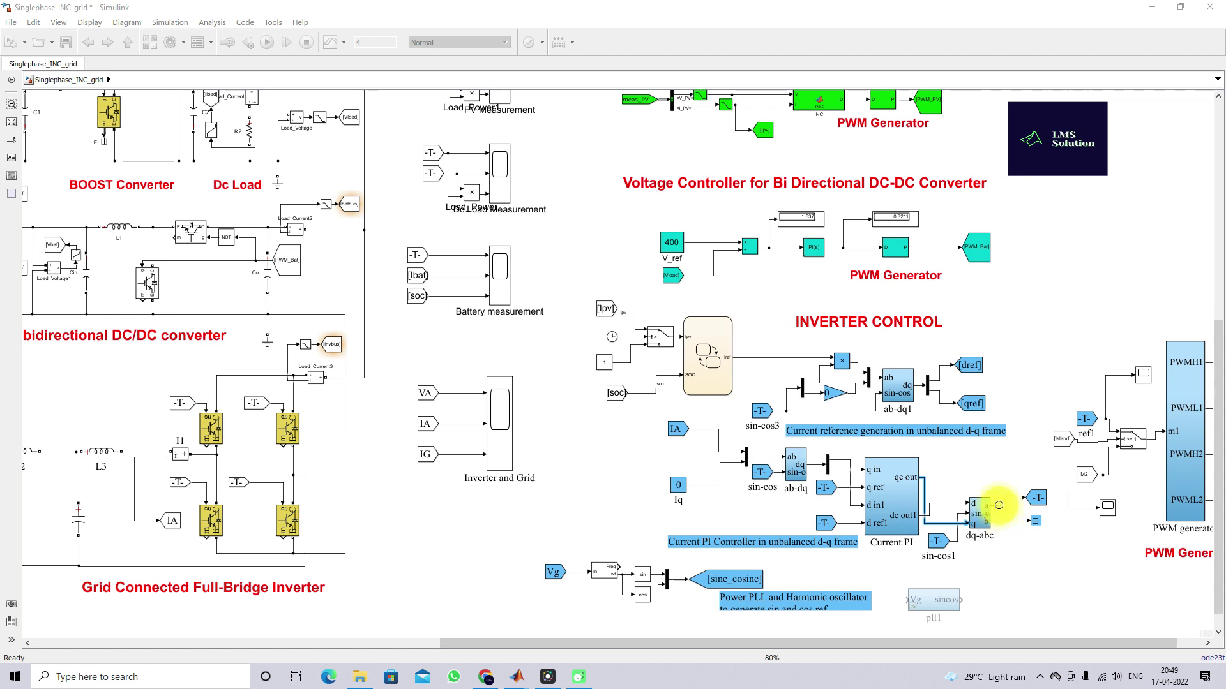
pyautogui.moveTo(998, 506)
pyautogui.mouseDown()
pyautogui.moveTo(1038, 501)
pyautogui.moveTo(1021, 503)
pyautogui.mouseUp()
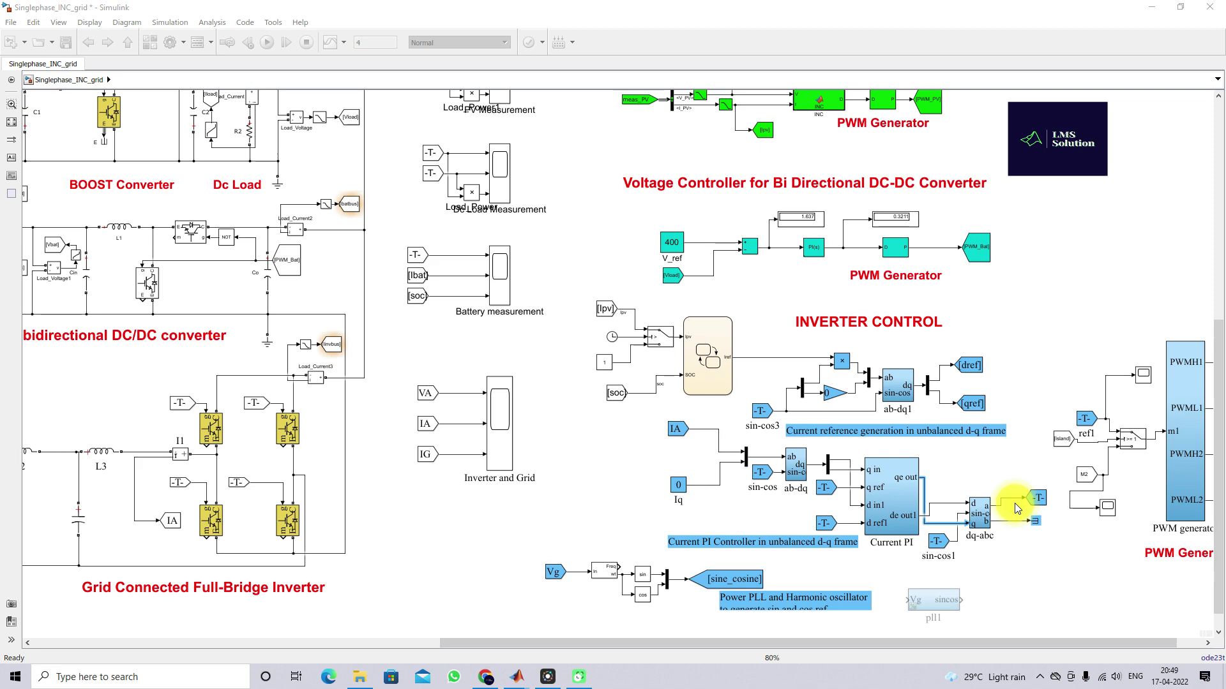
# Step: Examine the PWM generator's input section, selecting its mode switch and the ref1 tag
pyautogui.moveTo(1220, 360); pyautogui.dragTo(1216, 274)
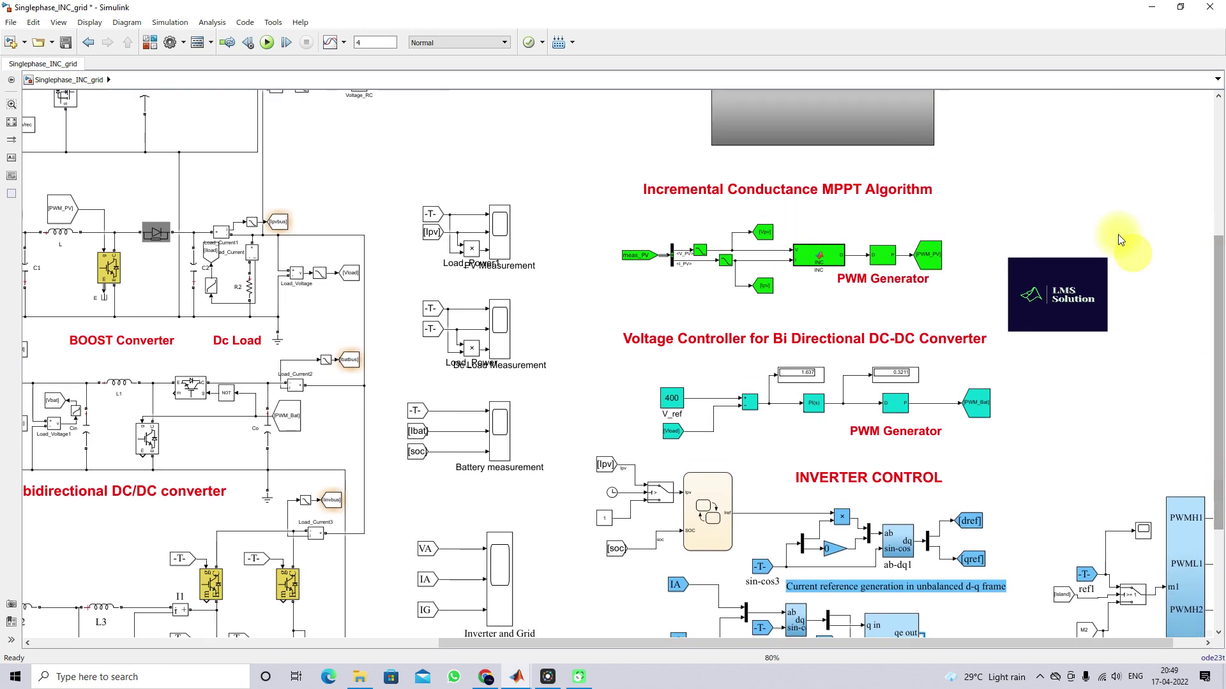
pyautogui.click(12, 120)
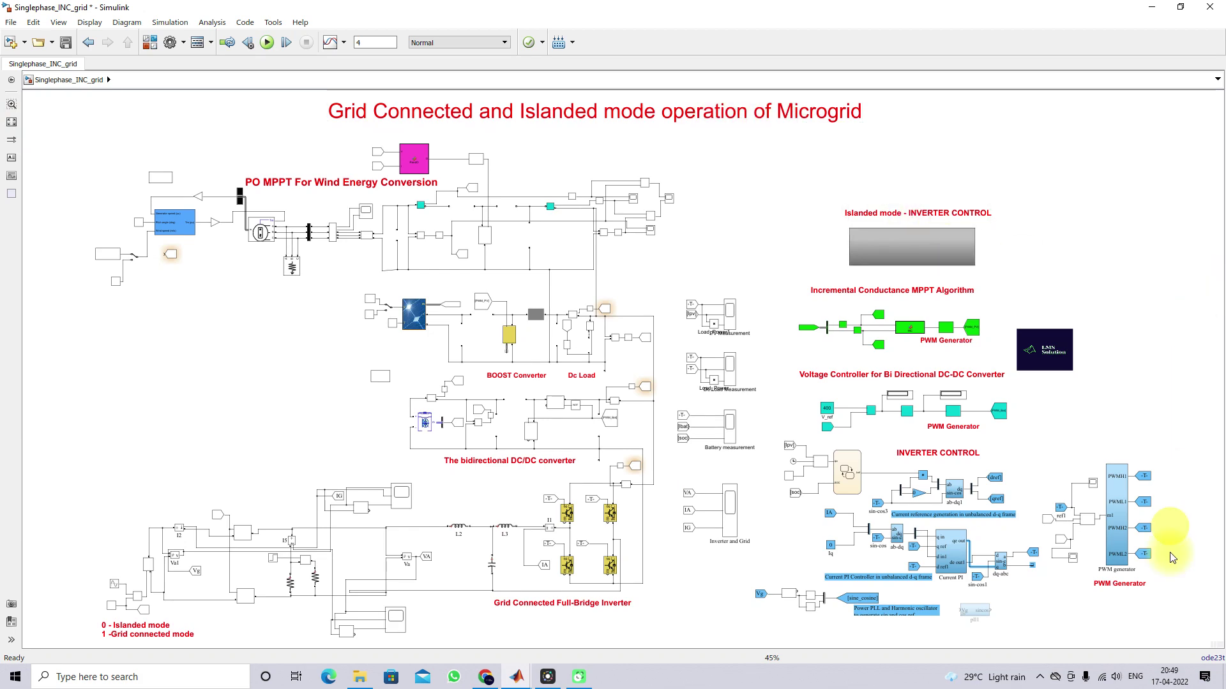
pyautogui.scroll(5, 1172, 558)
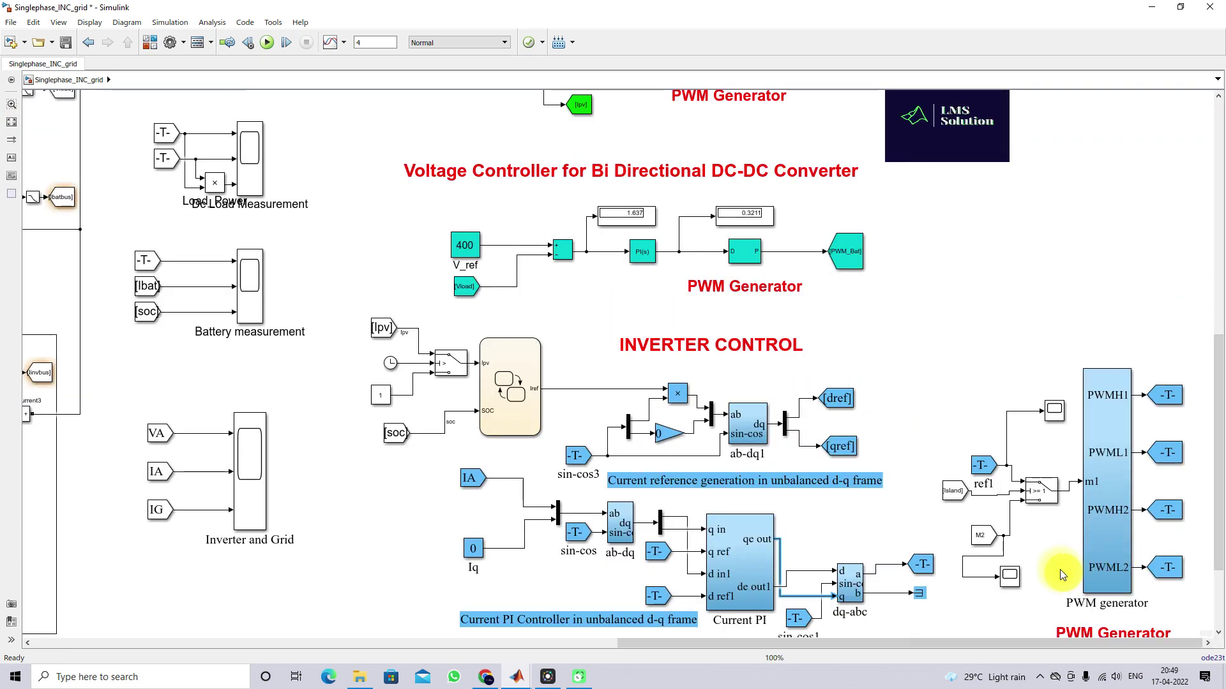
pyautogui.click(1038, 495)
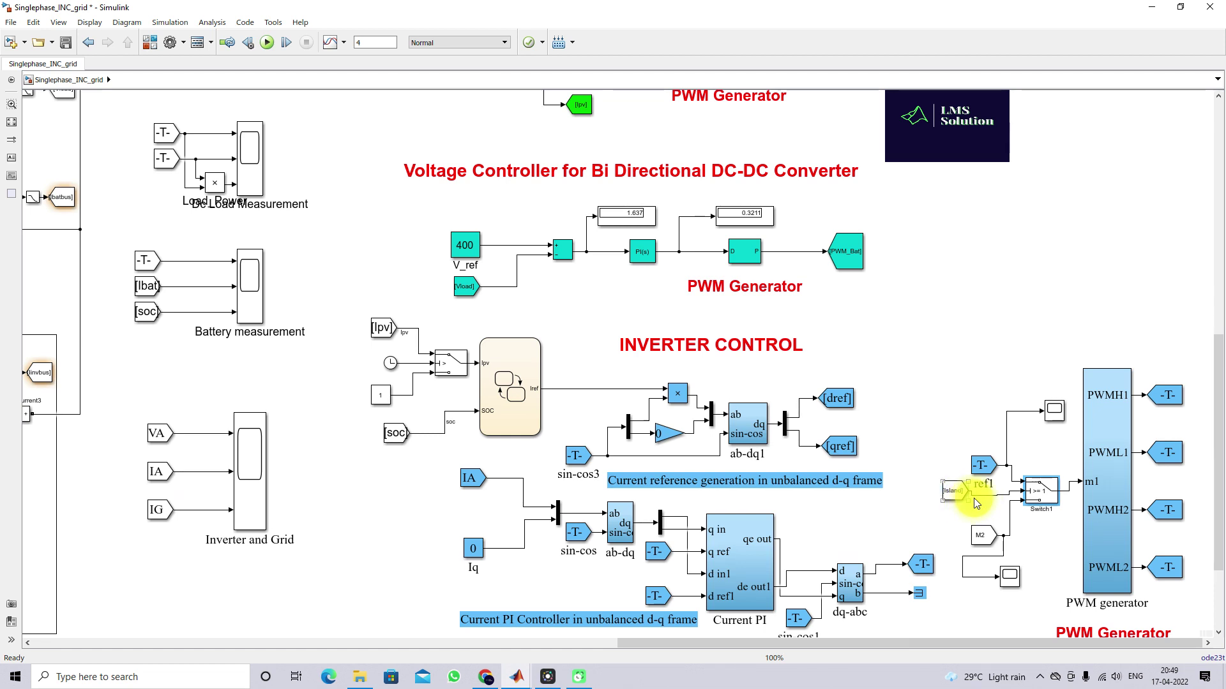
pyautogui.click(983, 464)
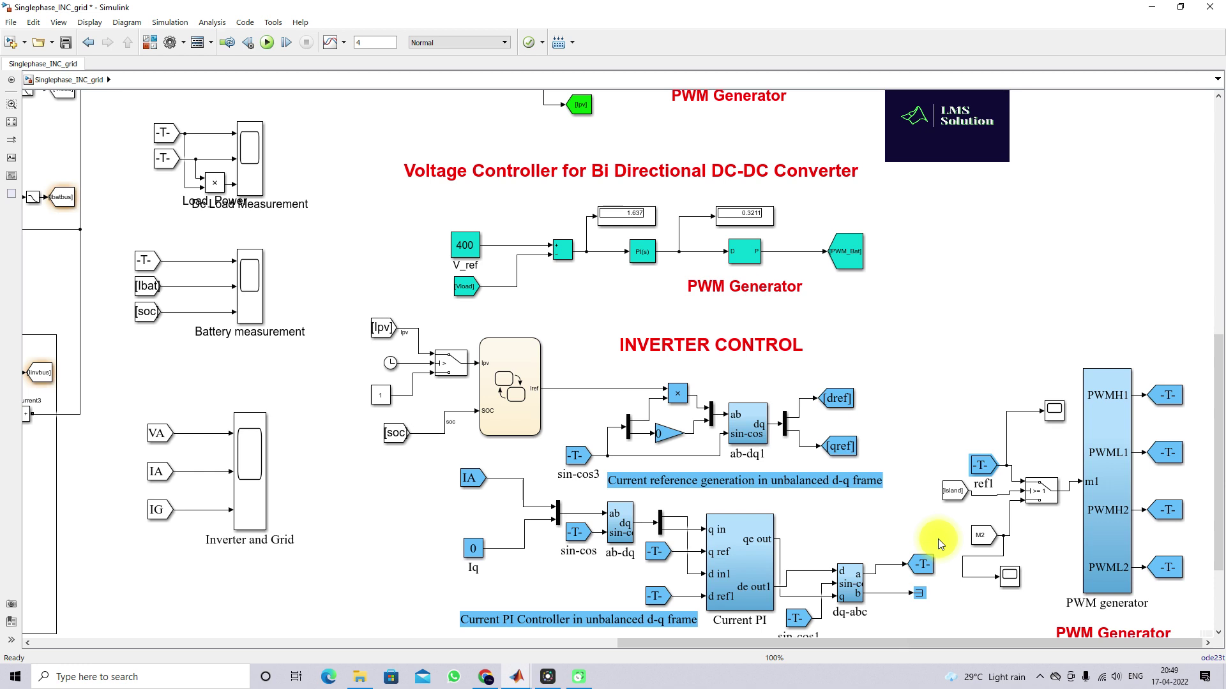
# Step: With the pen, link the dq-abc output tag to ref1 and trace M2 to the switch, then clear the marks
pyautogui.hotkey('ctrl', '2')
pyautogui.moveTo(929, 557)
pyautogui.mouseDown()
pyautogui.moveTo(927, 469)
pyautogui.moveTo(970, 468)
pyautogui.mouseUp()
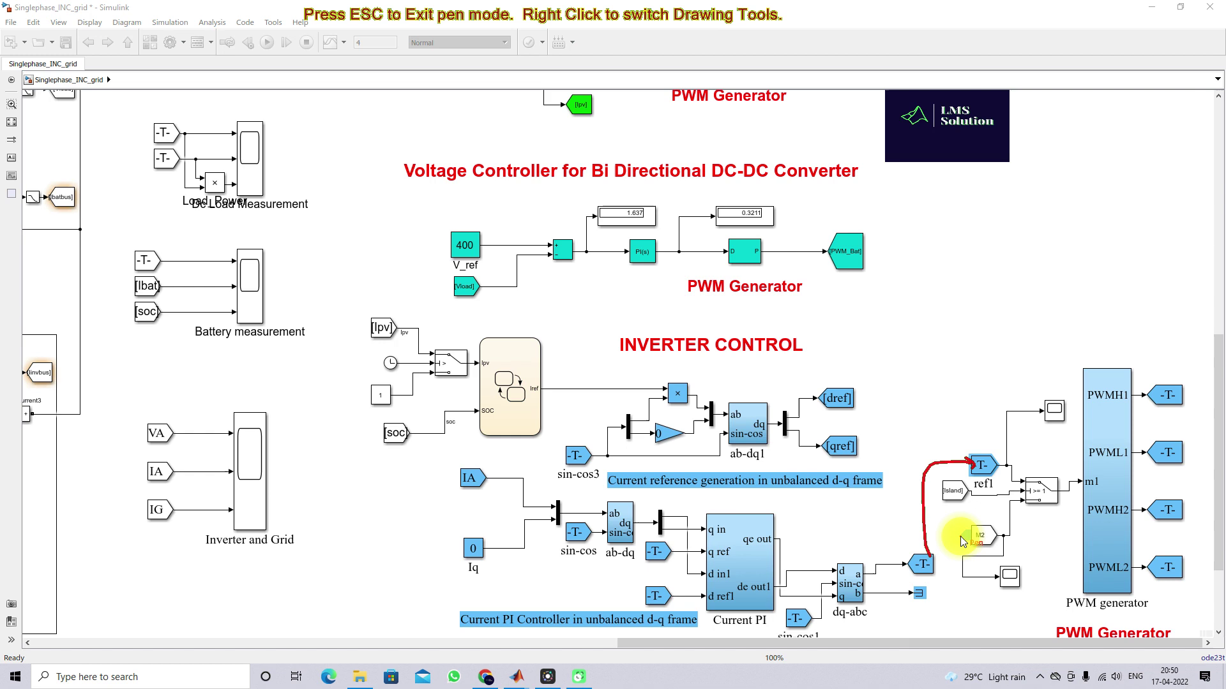
pyautogui.moveTo(971, 538)
pyautogui.mouseDown()
pyautogui.moveTo(1010, 539)
pyautogui.moveTo(1027, 511)
pyautogui.mouseUp()
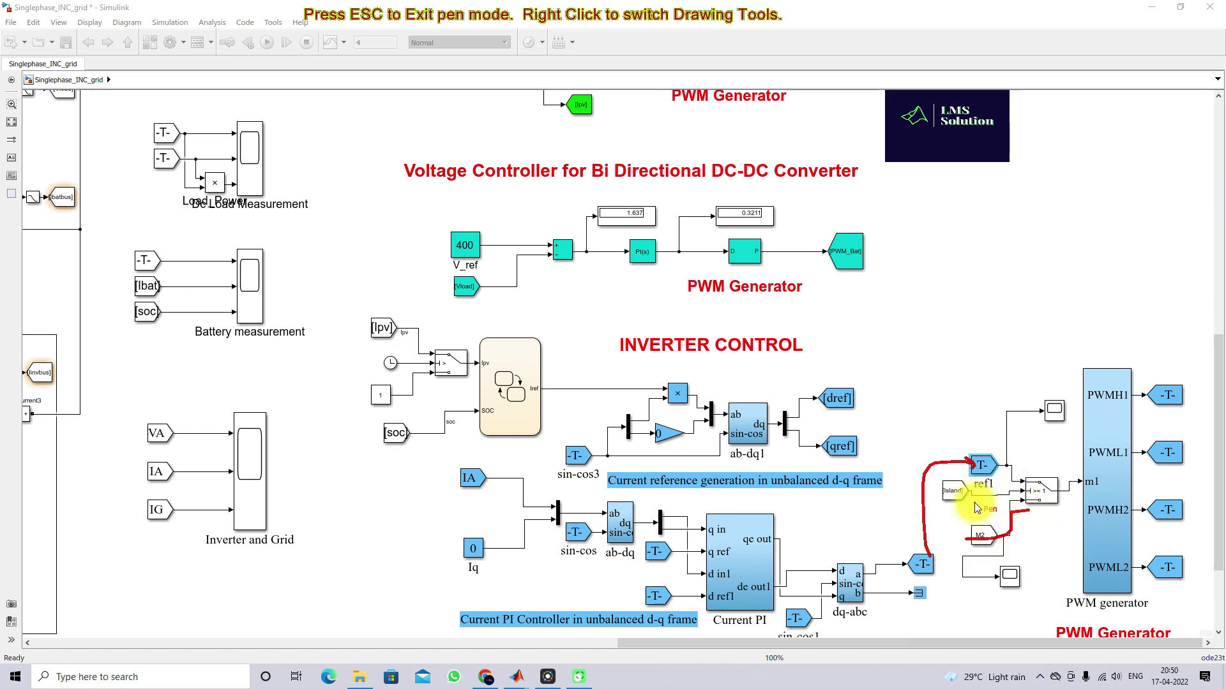
pyautogui.press('Escape')
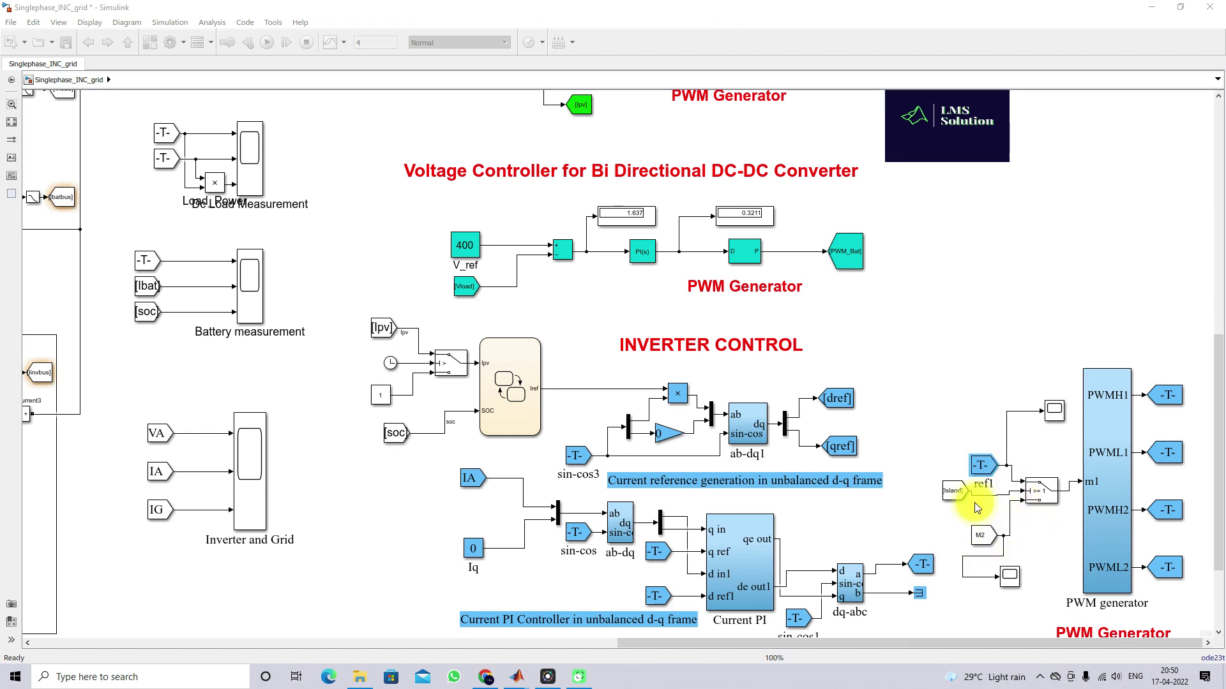
# Step: Examine the mode constant that feeds the Island tag beside the grid voltage source
pyautogui.click(11, 123)
pyautogui.scroll(5, 108, 619)
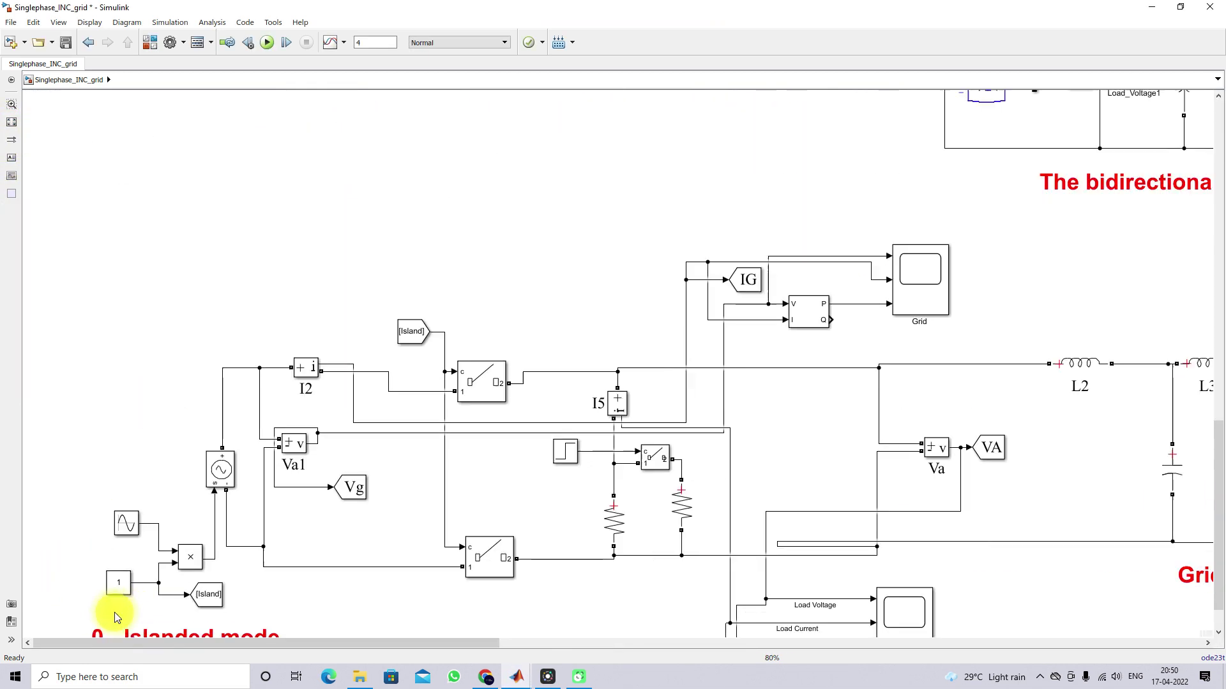
pyautogui.scroll(-6, 153, 601)
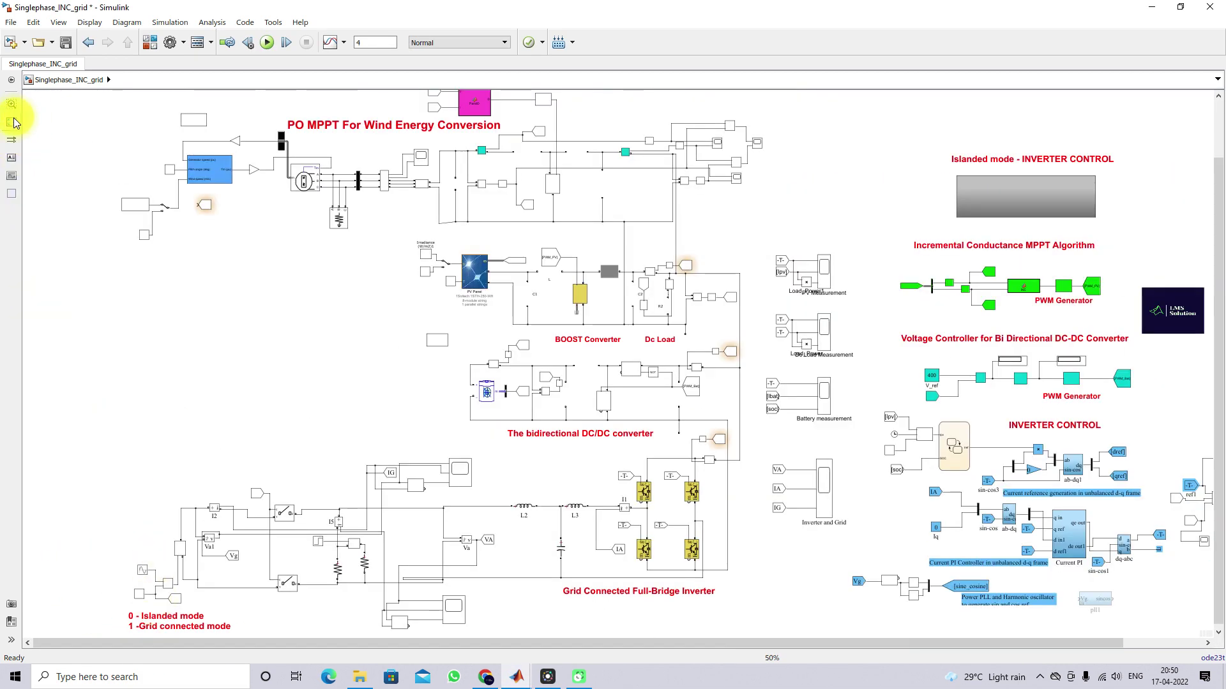
# Step: Inspect the PWM Generator block inside the PWM generator subsystem and return to the top-level model
pyautogui.click(11, 123)
pyautogui.scroll(2, 1054, 546)
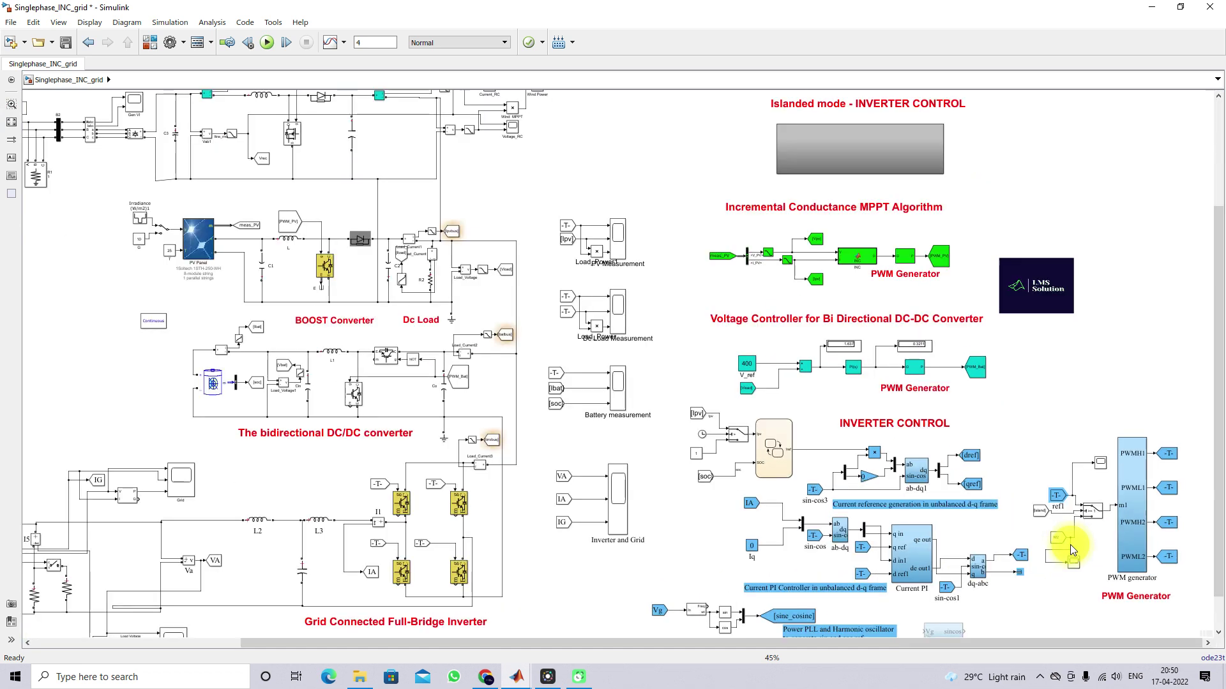
pyautogui.doubleClick(1128, 515)
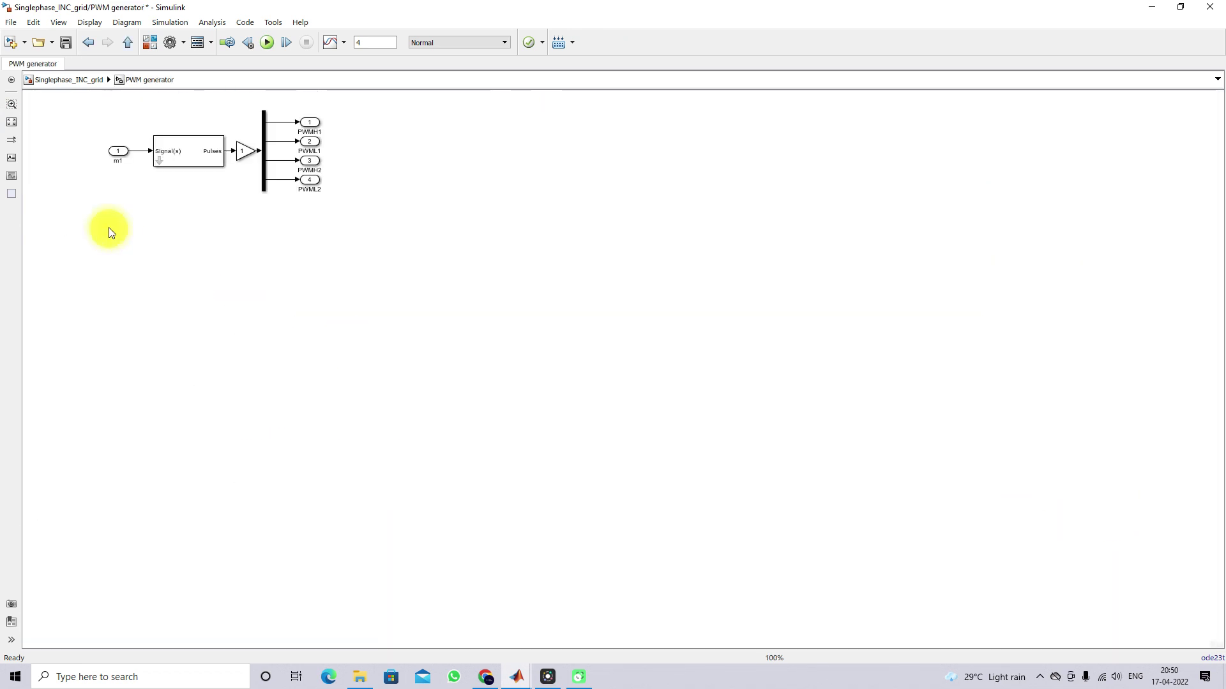
pyautogui.click(176, 159)
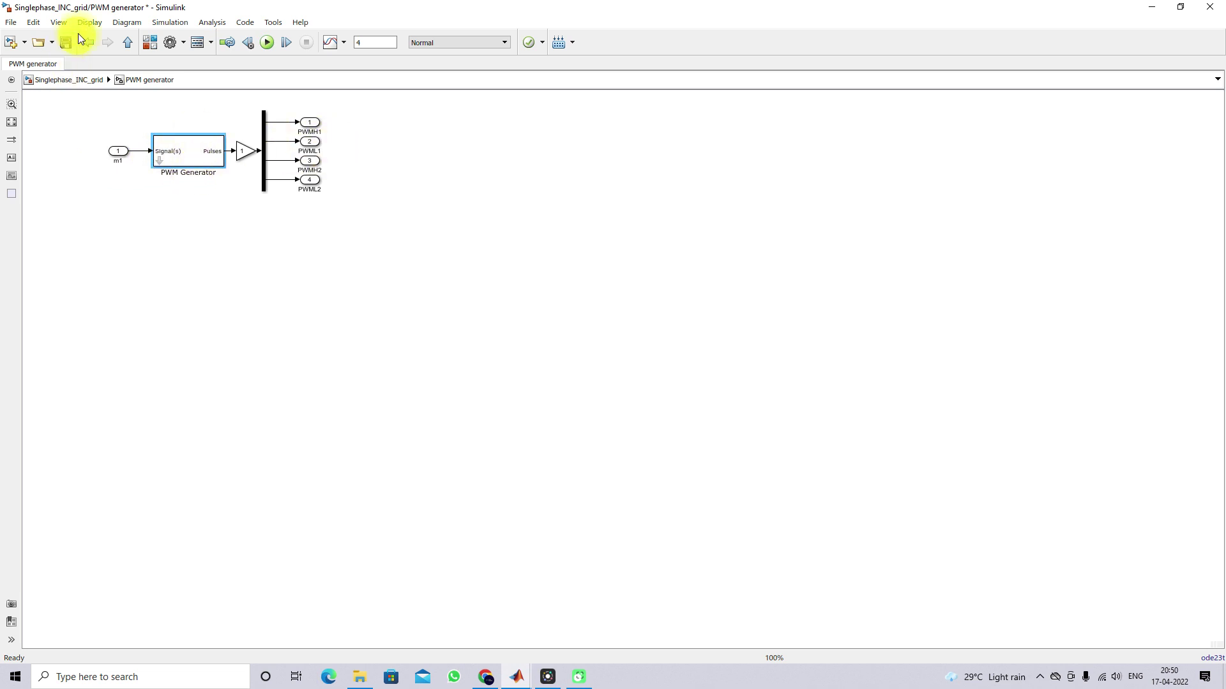
pyautogui.click(128, 41)
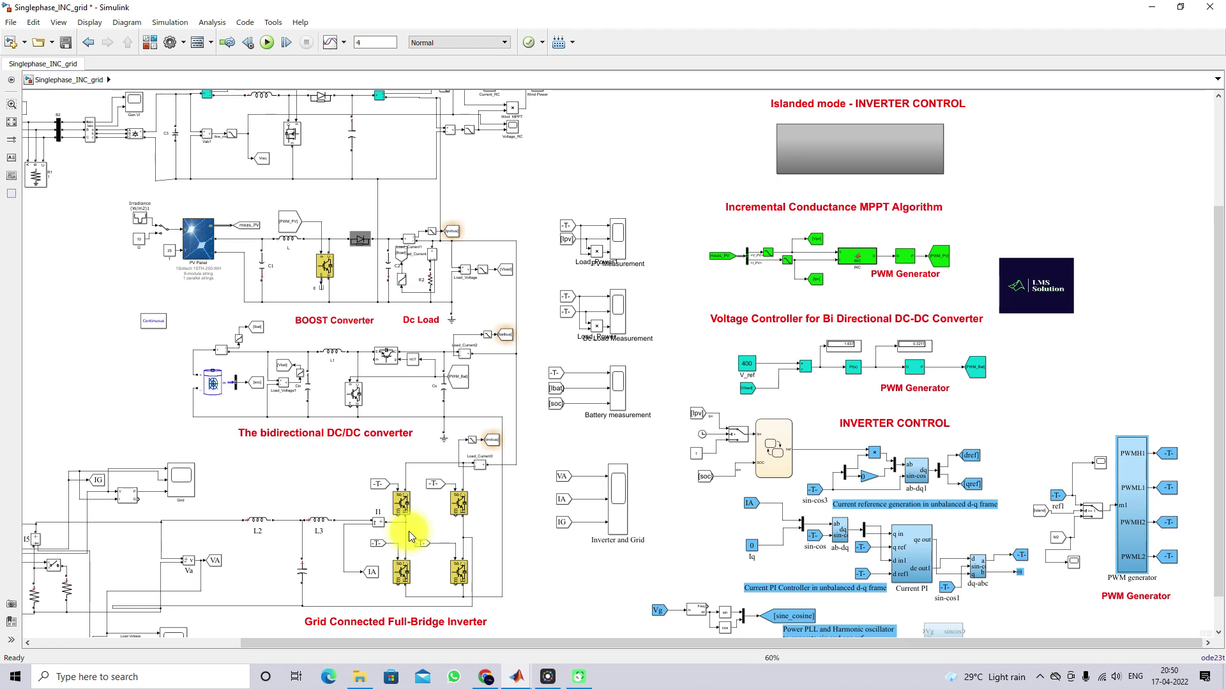
# Step: Review the complete microgrid model and point out the constant that sets islanded or grid-connected mode
pyautogui.click(11, 121)
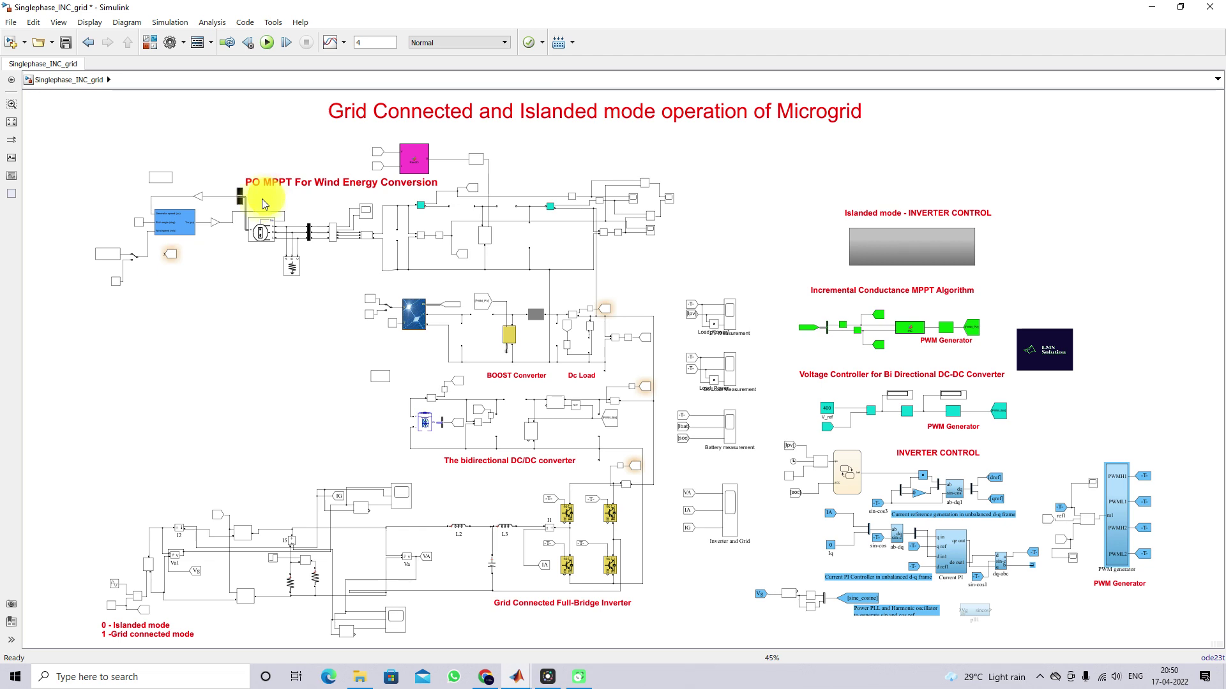
pyautogui.scroll(1, 114, 629)
pyautogui.scroll(3, 114, 628)
pyautogui.click(106, 590)
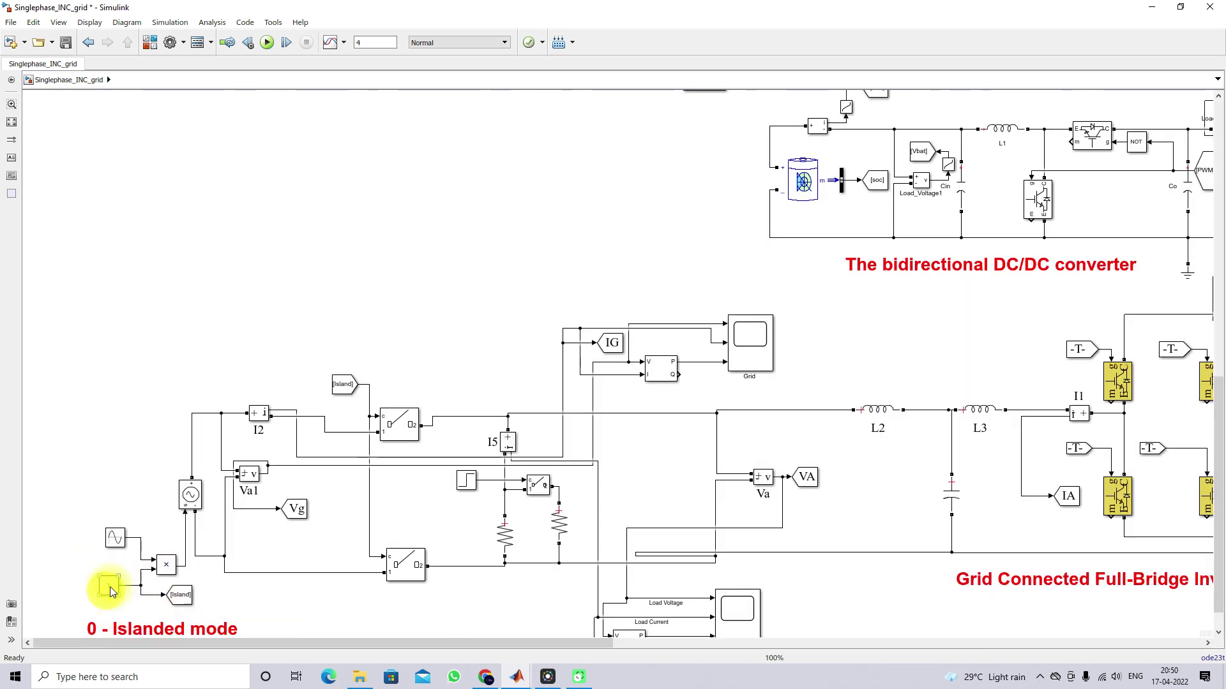
pyautogui.scroll(-4, 304, 493)
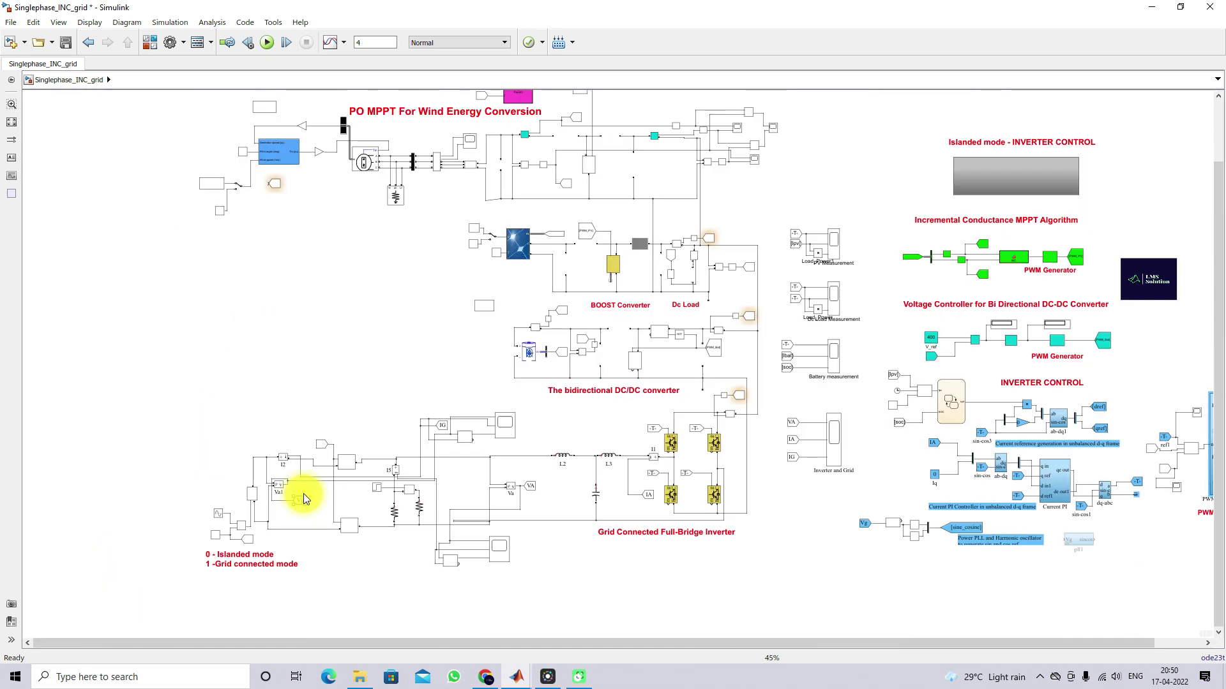
# Step: Bring up the AC Load, Battery, Dc Load, PV, Wind Power and Grid scopes together over the model, nudging the Grid scope into place
pyautogui.moveTo(517, 675)
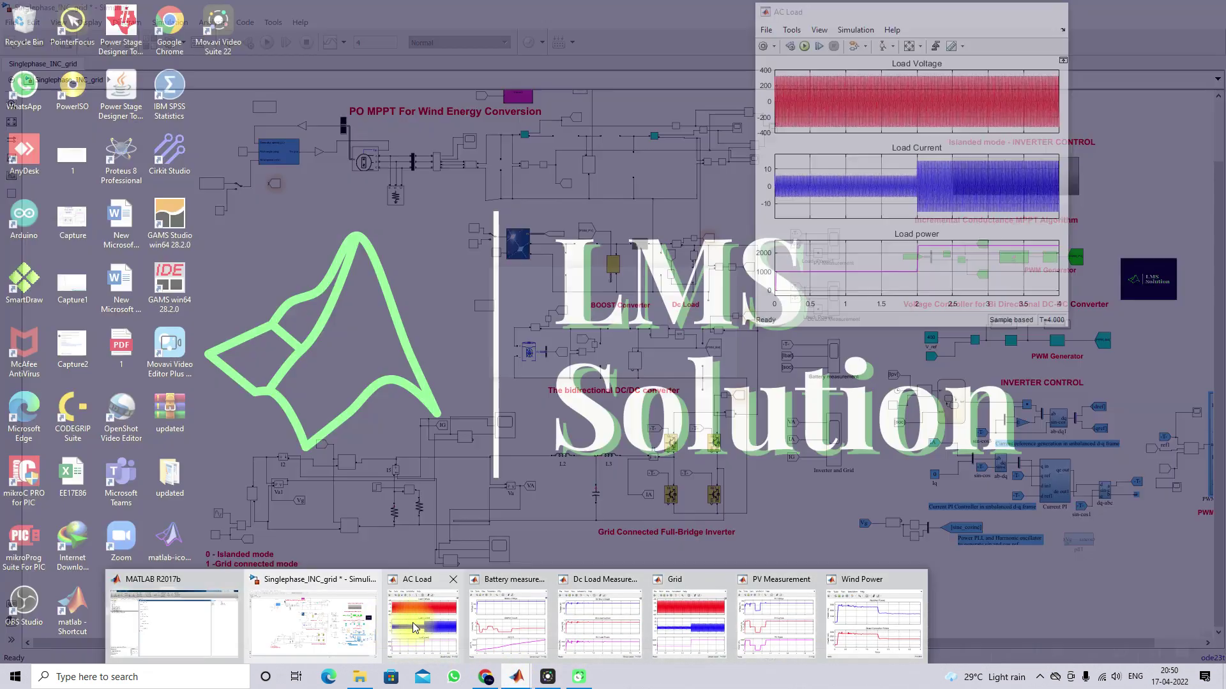
pyautogui.click(402, 628)
pyautogui.click(513, 676)
pyautogui.click(527, 627)
pyautogui.click(523, 677)
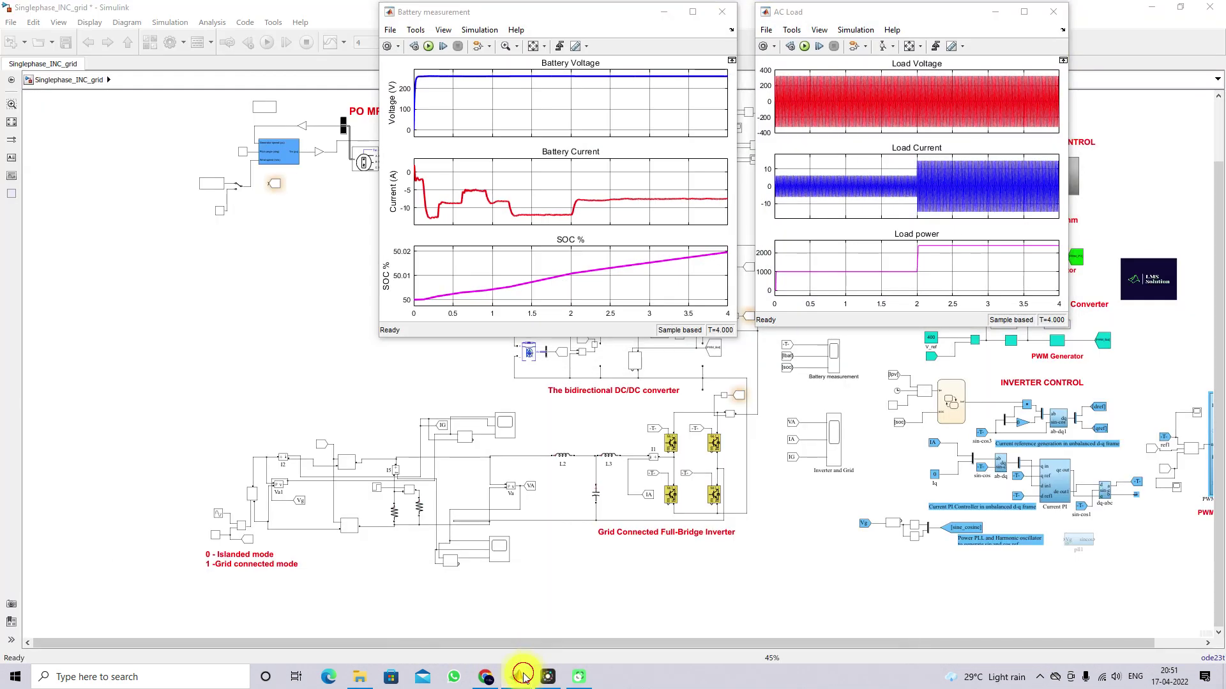
pyautogui.click(623, 623)
pyautogui.click(518, 676)
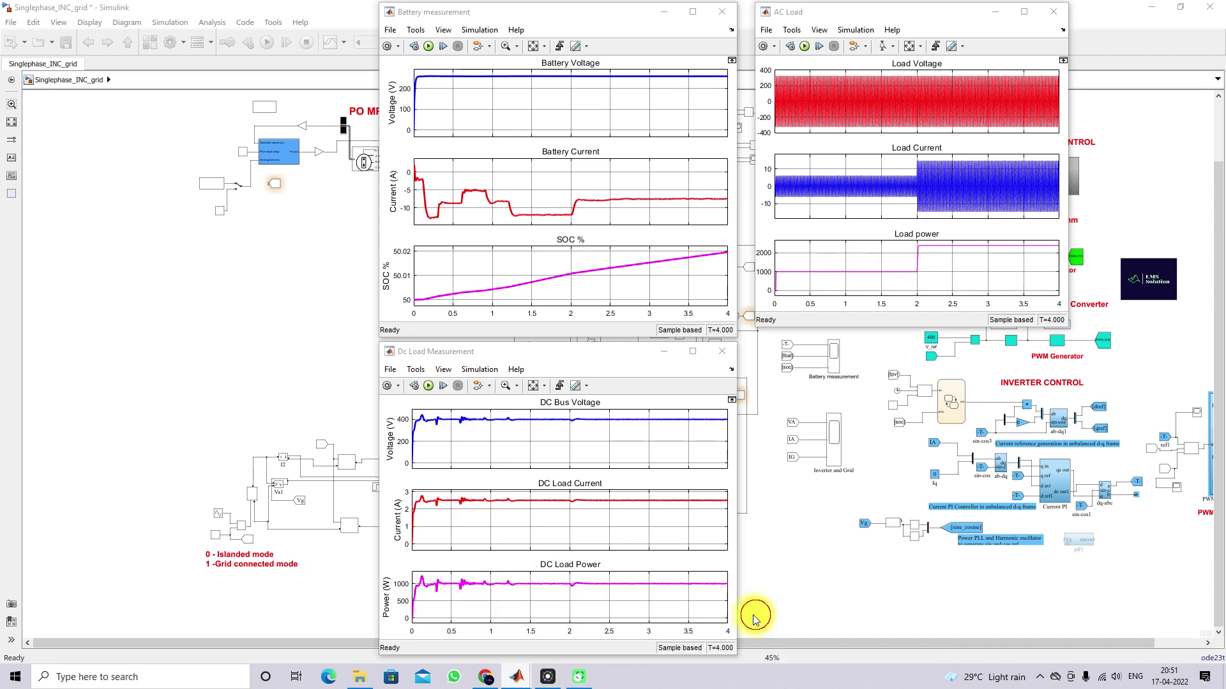
pyautogui.click(517, 676)
pyautogui.click(880, 616)
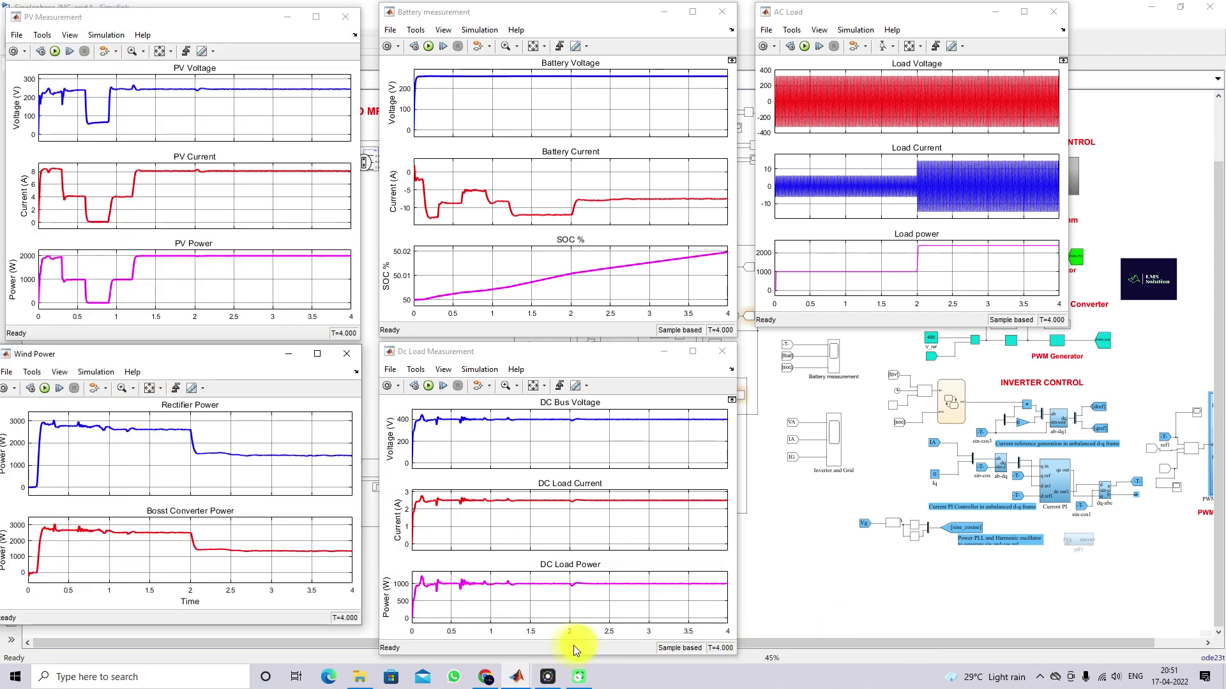
pyautogui.click(520, 676)
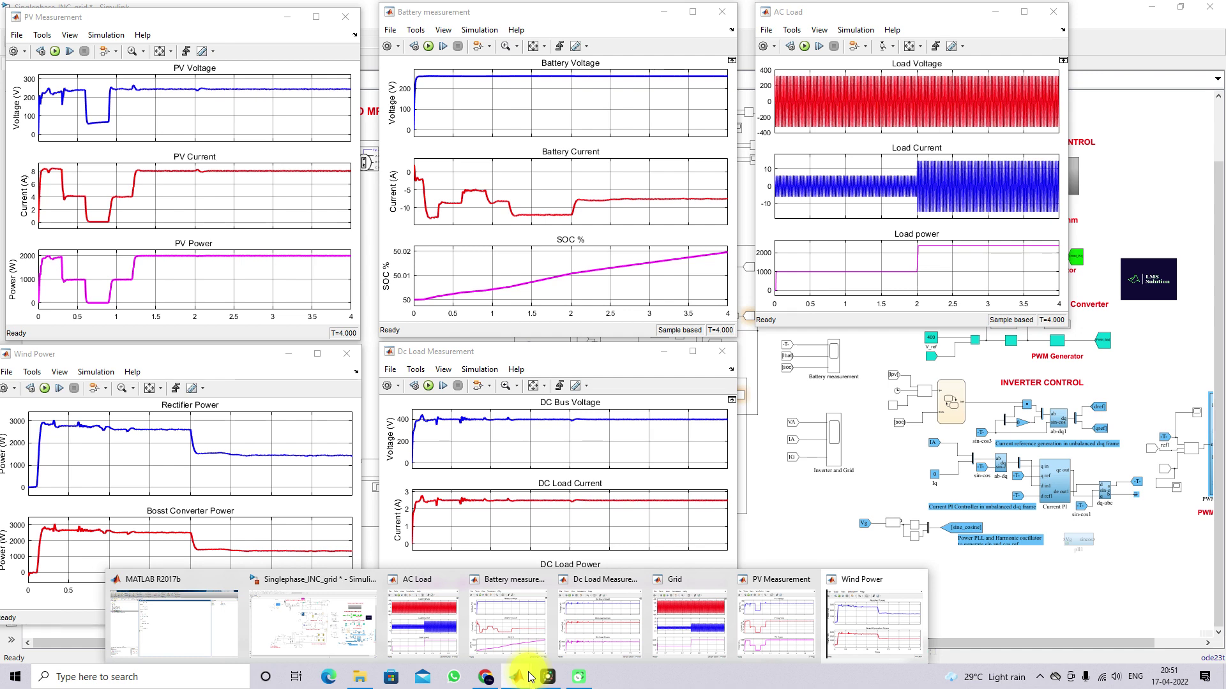
pyautogui.click(706, 623)
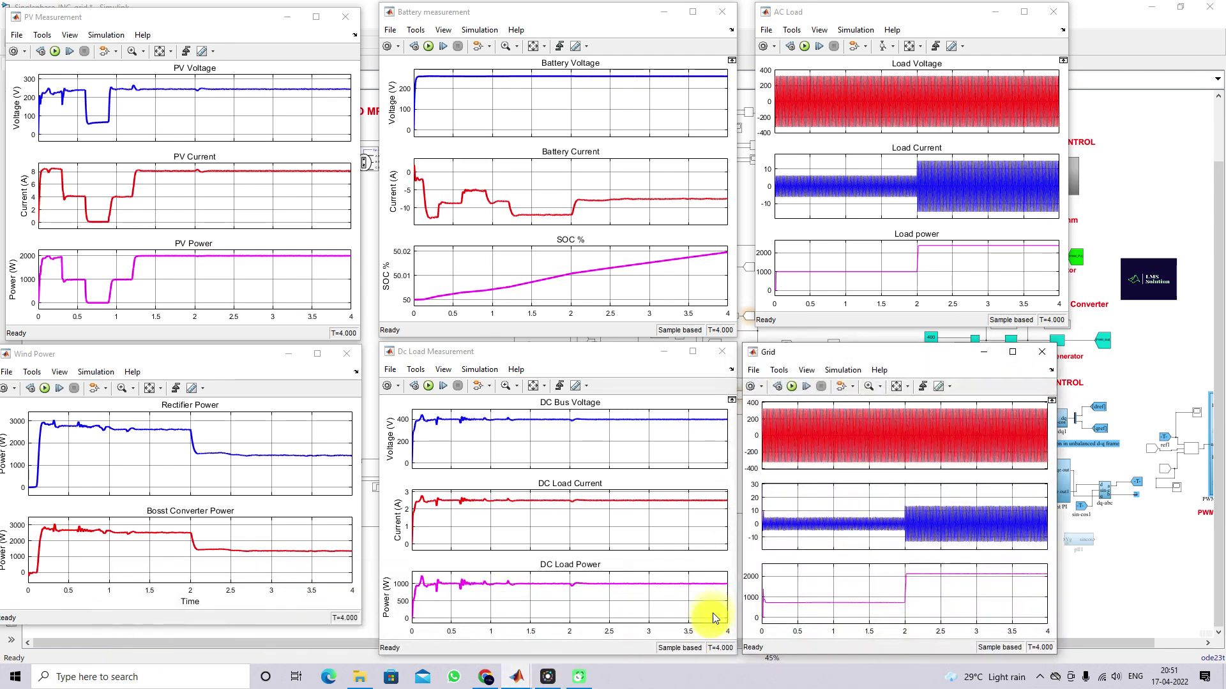
pyautogui.moveTo(804, 355)
pyautogui.mouseDown()
pyautogui.moveTo(809, 331)
pyautogui.moveTo(808, 342)
pyautogui.mouseUp()
# Step: Run the simulation and mark the initial plateau of the PV Power curve with the pen
pyautogui.click(56, 52)
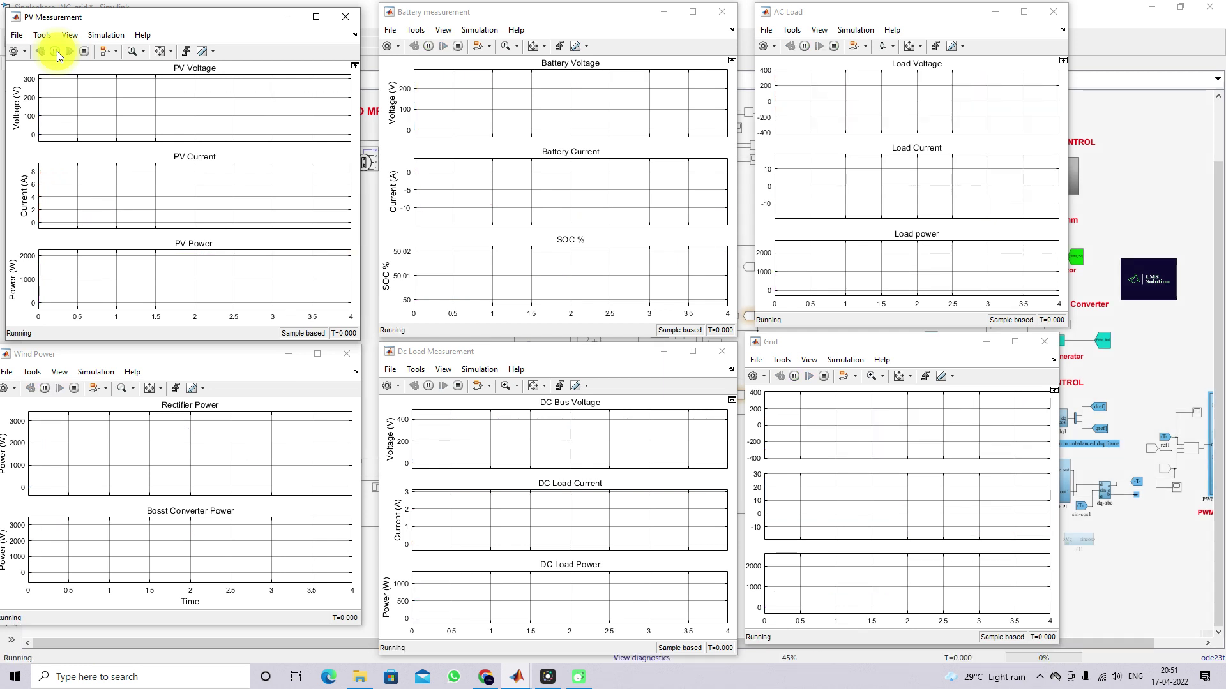
pyautogui.press('F12')
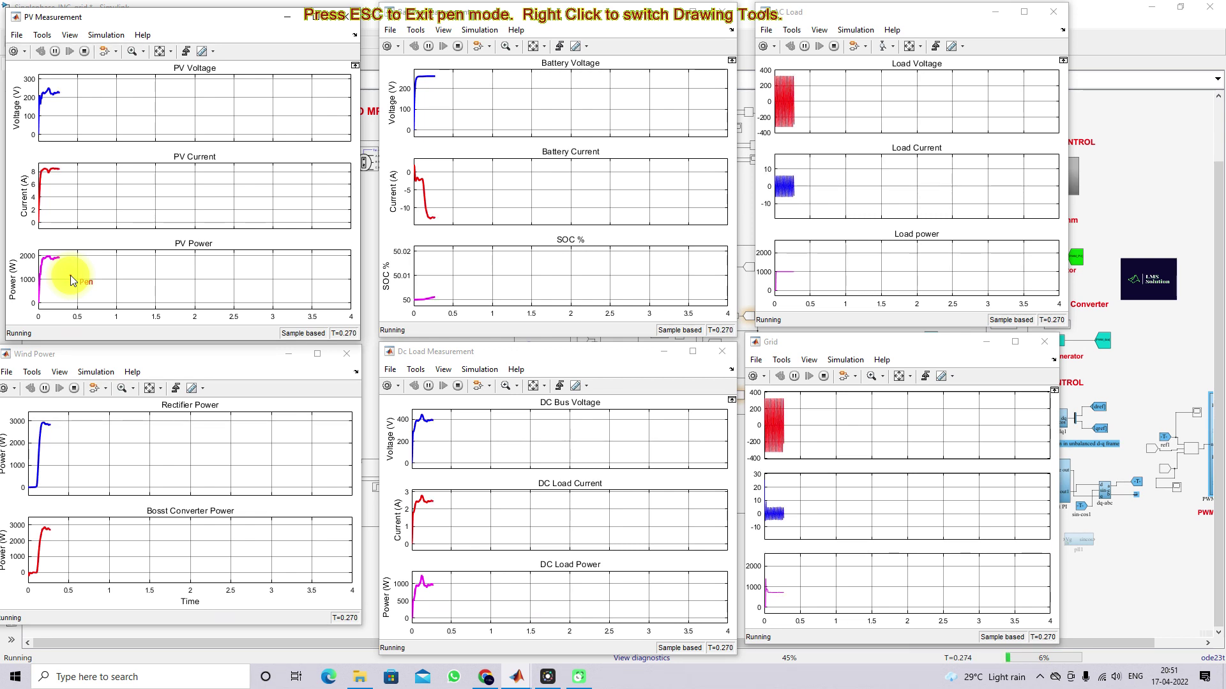
pyautogui.moveTo(41, 259); pyautogui.dragTo(60, 258)
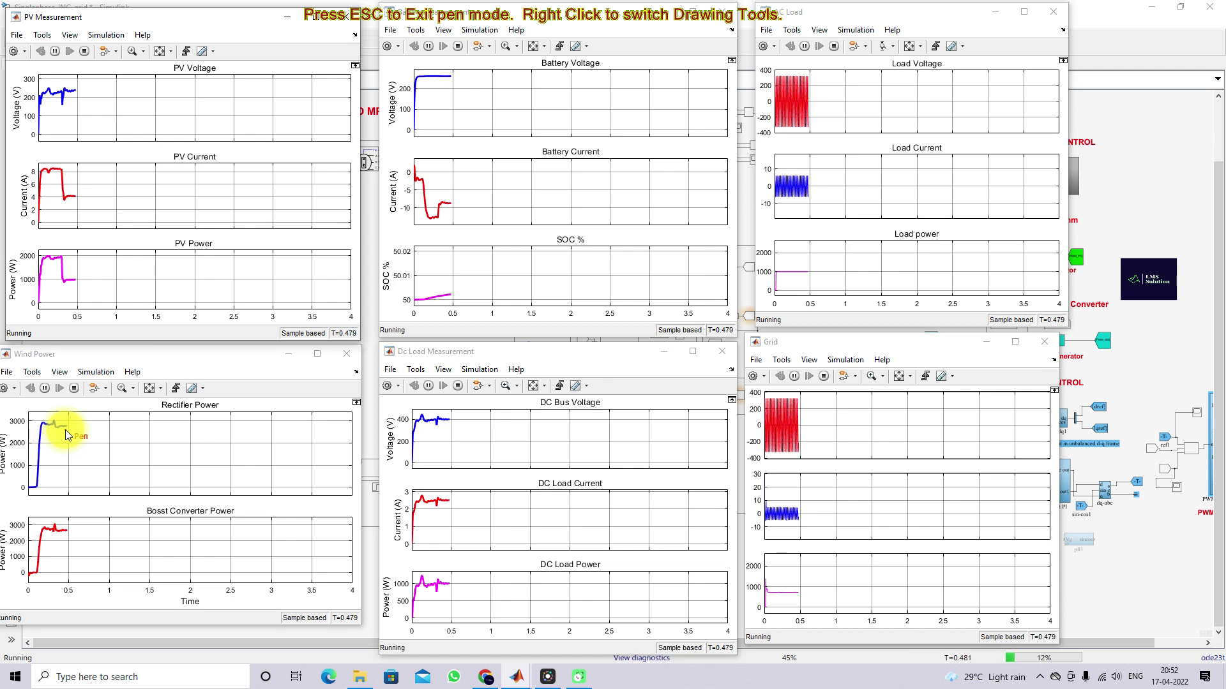
# Step: Point out the wind rectifier and battery plots with the pen, trace the early SOC % curve, and exit pen mode
pyautogui.click(108, 455)
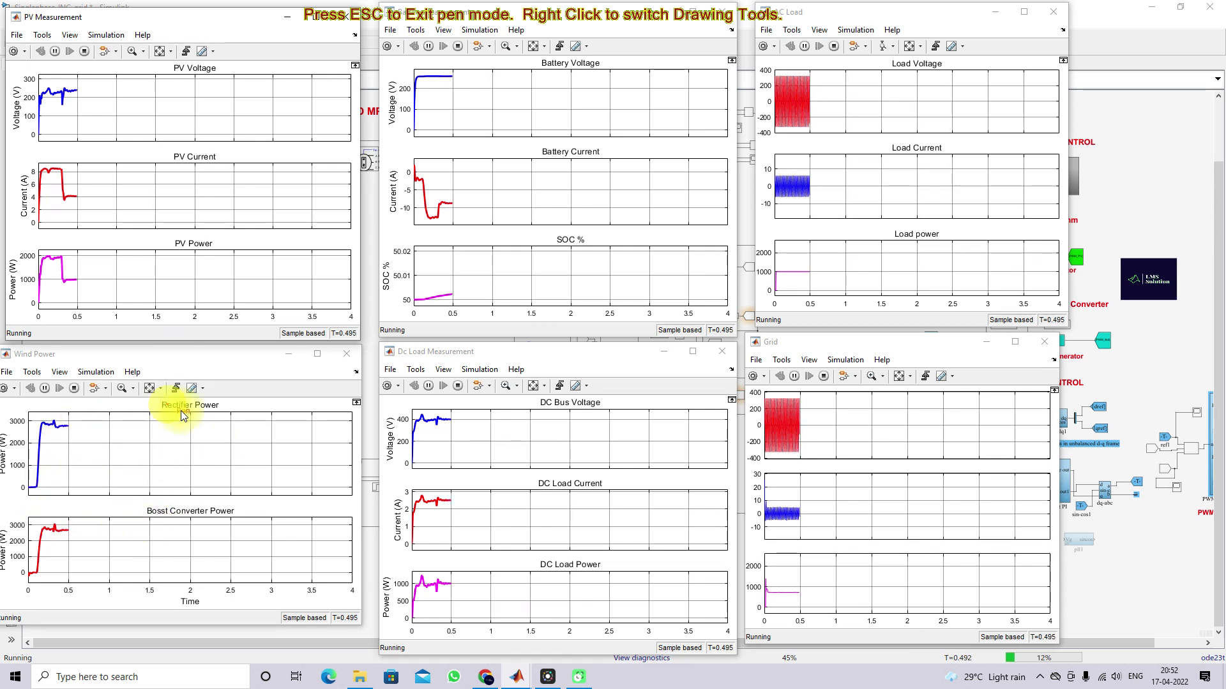
pyautogui.click(148, 432)
pyautogui.click(100, 487)
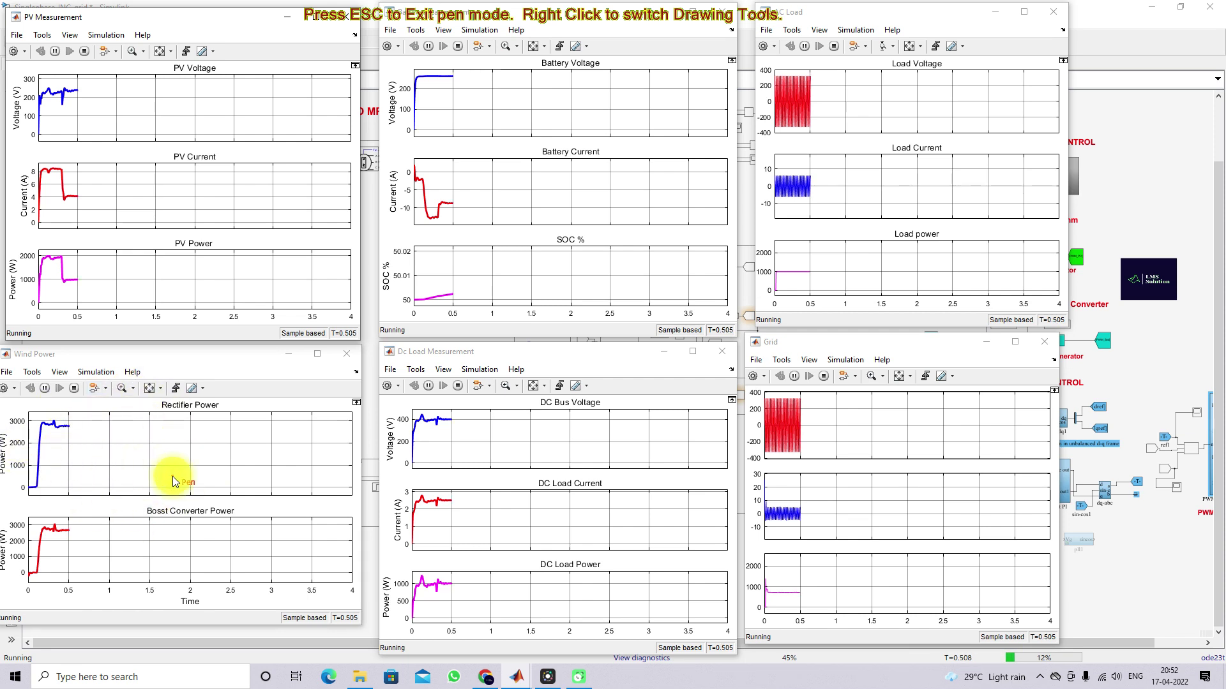
pyautogui.click(515, 83)
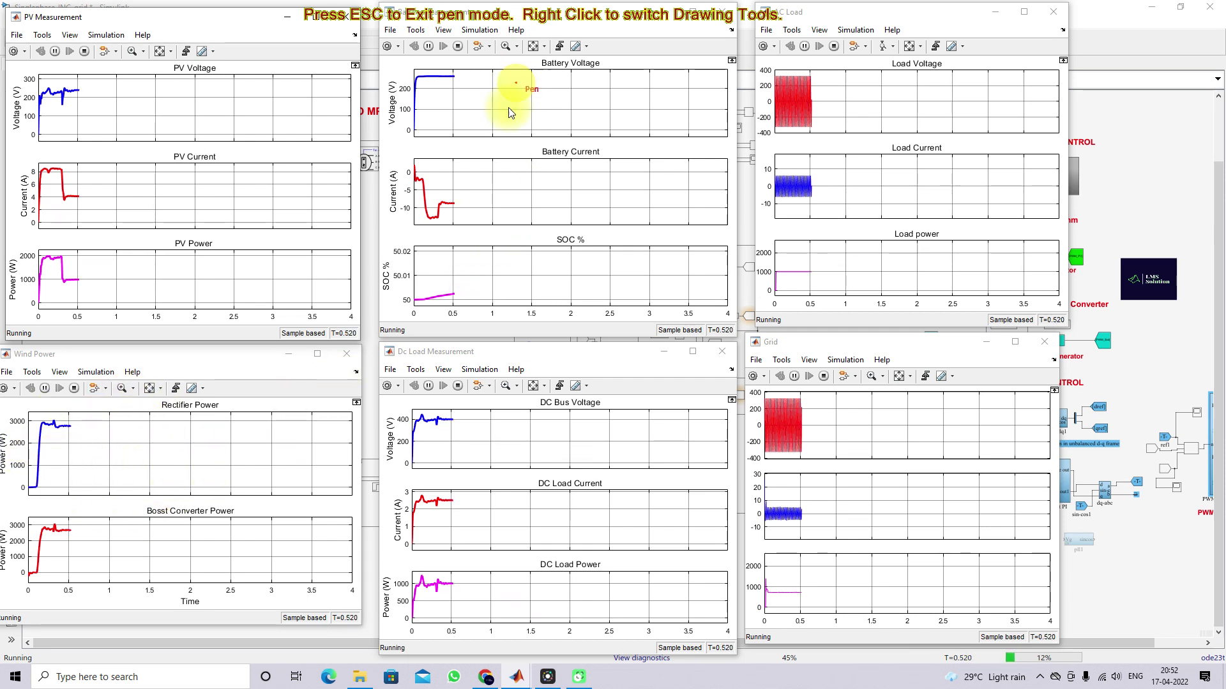
pyautogui.click(549, 220)
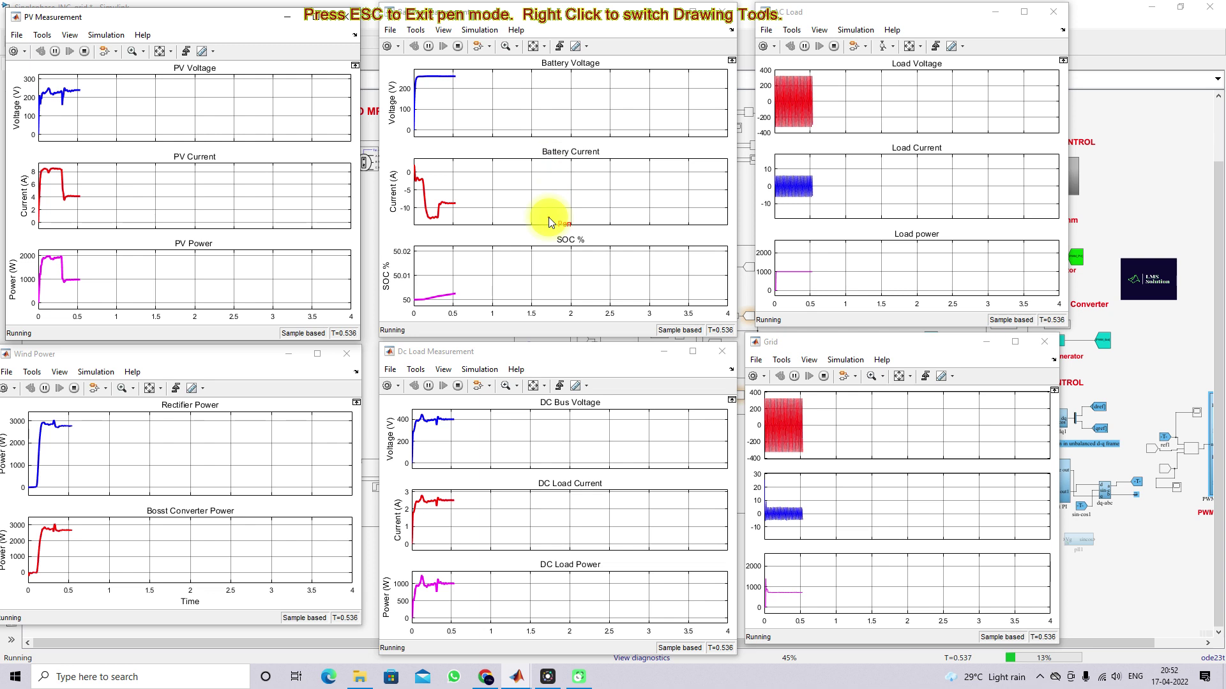
pyautogui.moveTo(417, 299); pyautogui.dragTo(492, 290)
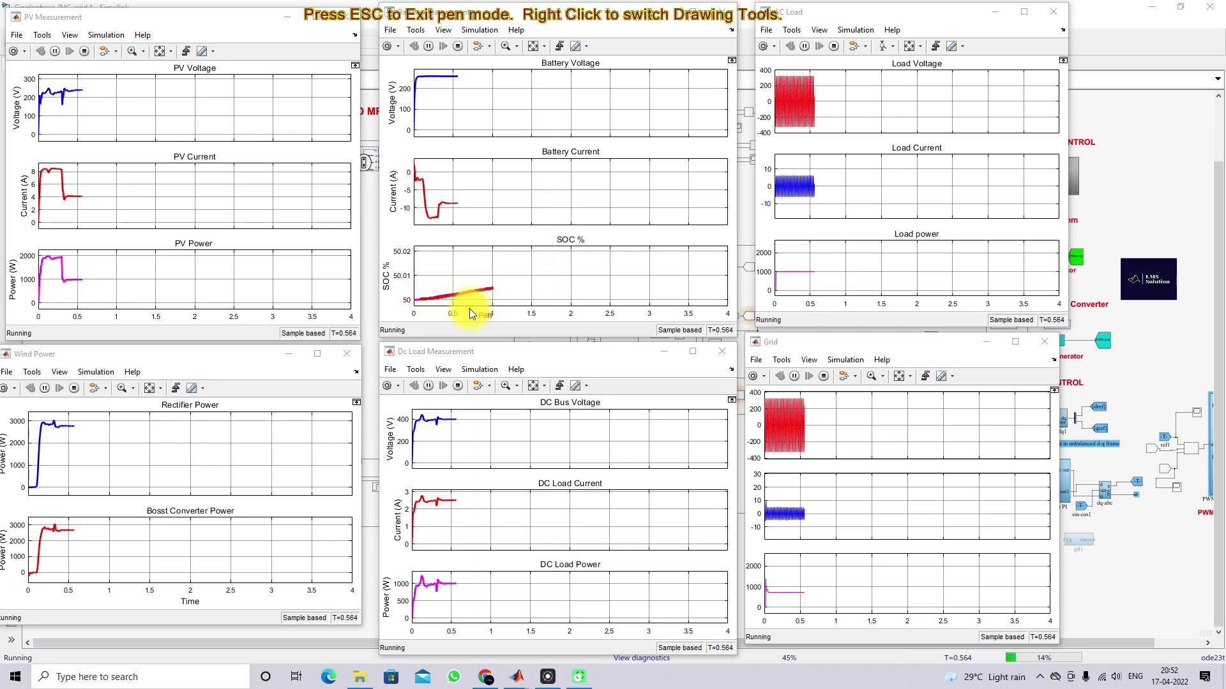
pyautogui.press('Escape')
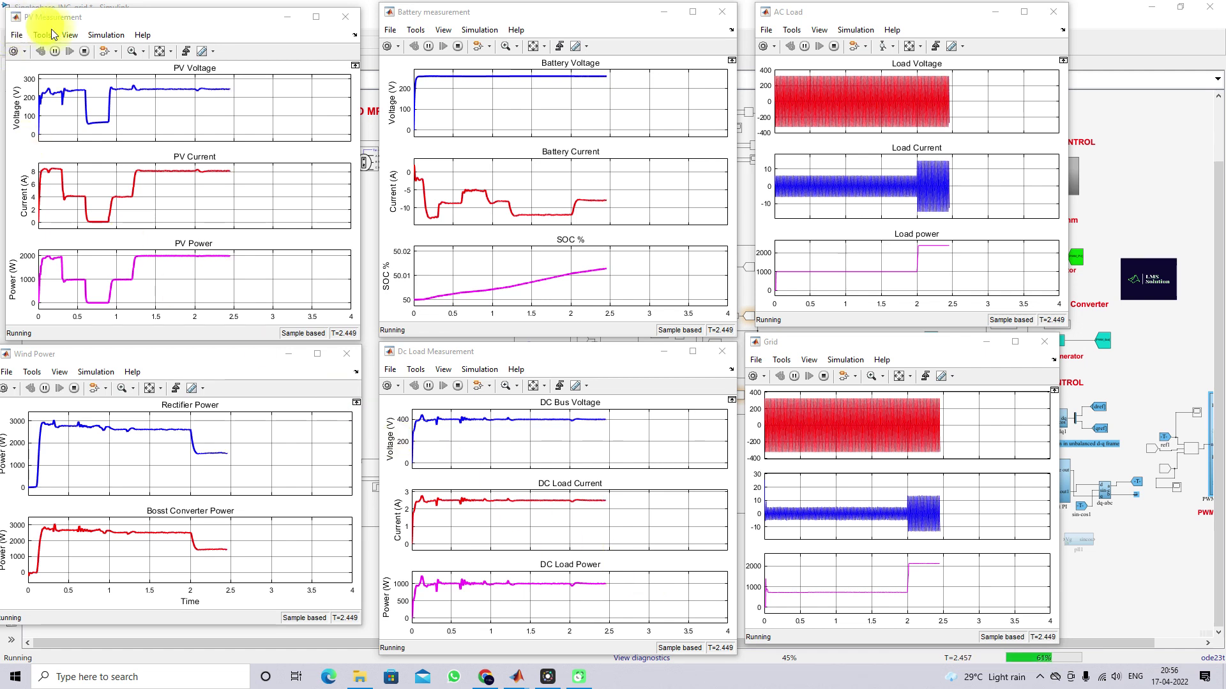
# Step: Switch the running model to islanded mode by setting the mode constant beside the grid source to 0
pyautogui.click(1158, 228)
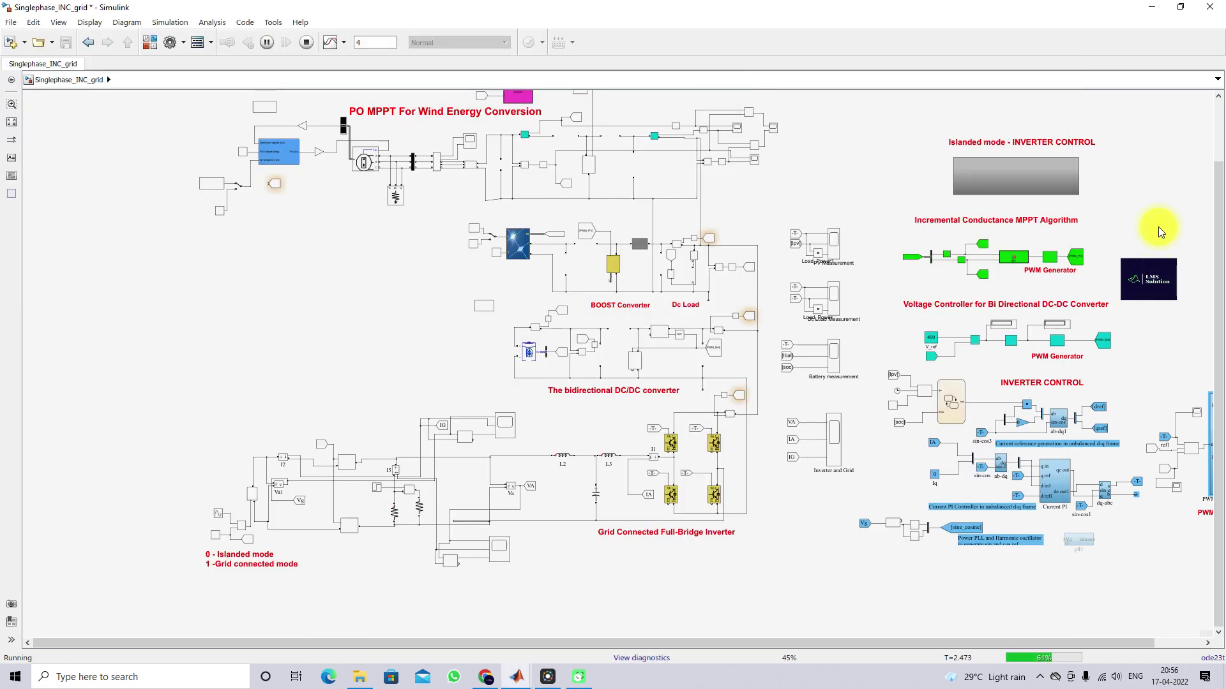
pyautogui.doubleClick(216, 537)
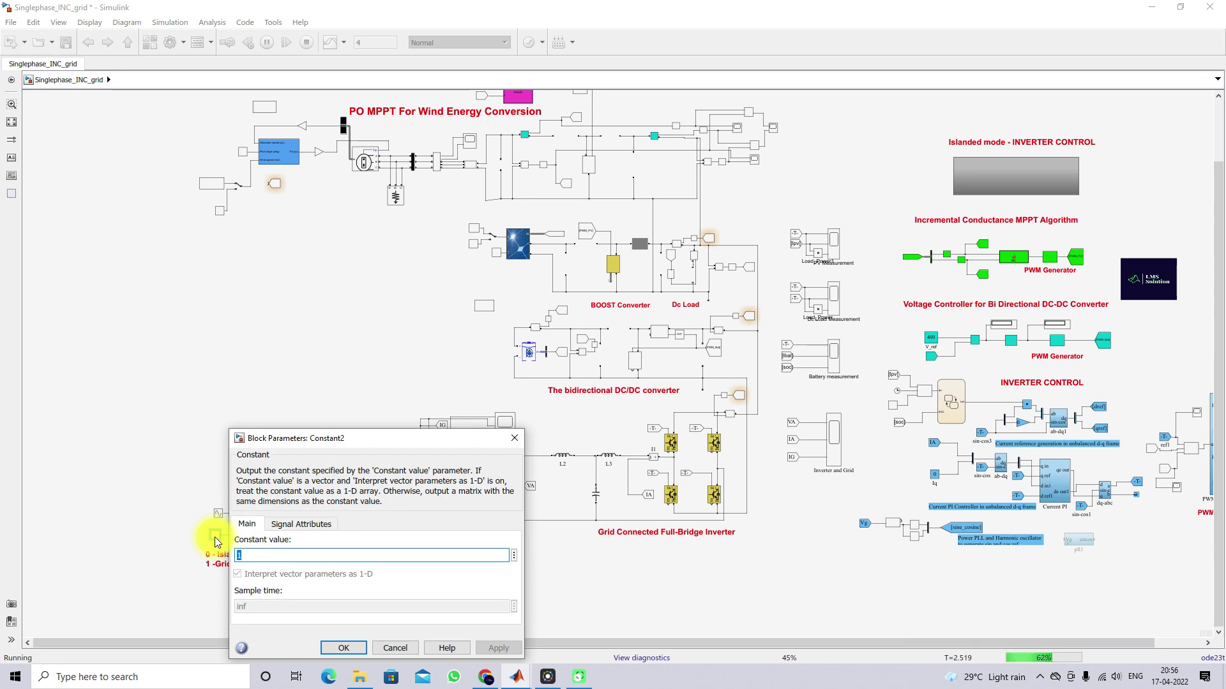
pyautogui.click(339, 648)
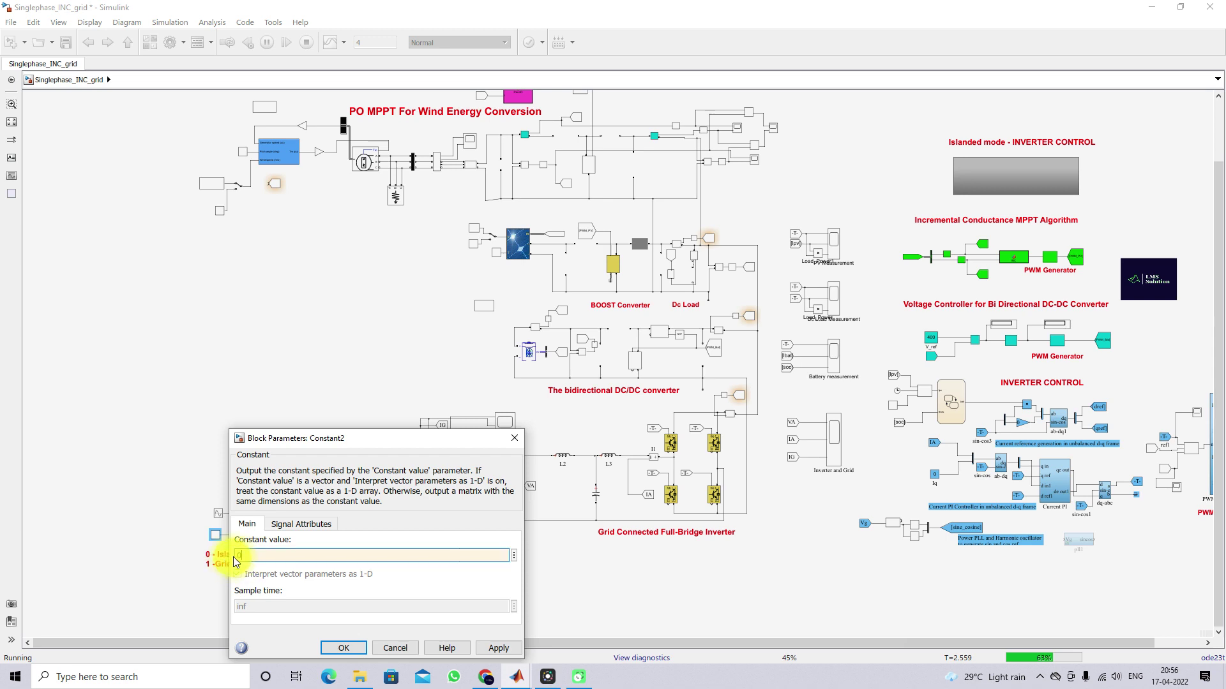
pyautogui.click(333, 648)
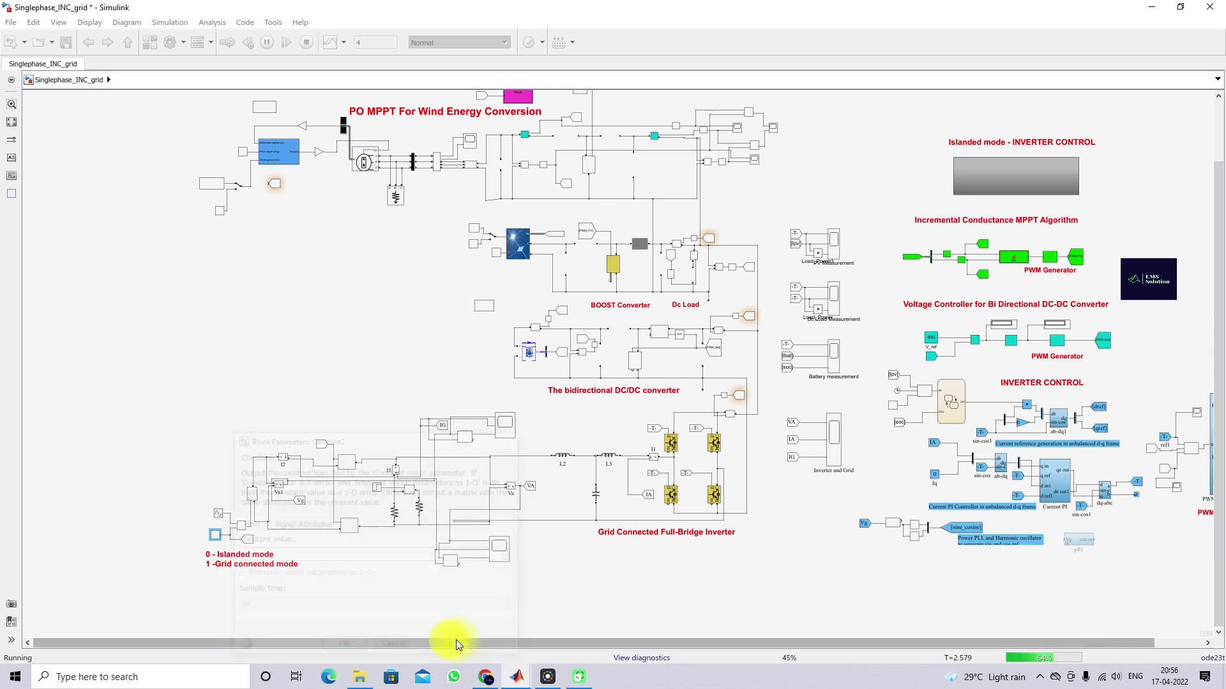
# Step: Bring all six scopes back over the model to watch the load, battery, DC bus, grid, PV and wind responses to islanding
pyautogui.click(517, 676)
pyautogui.click(449, 644)
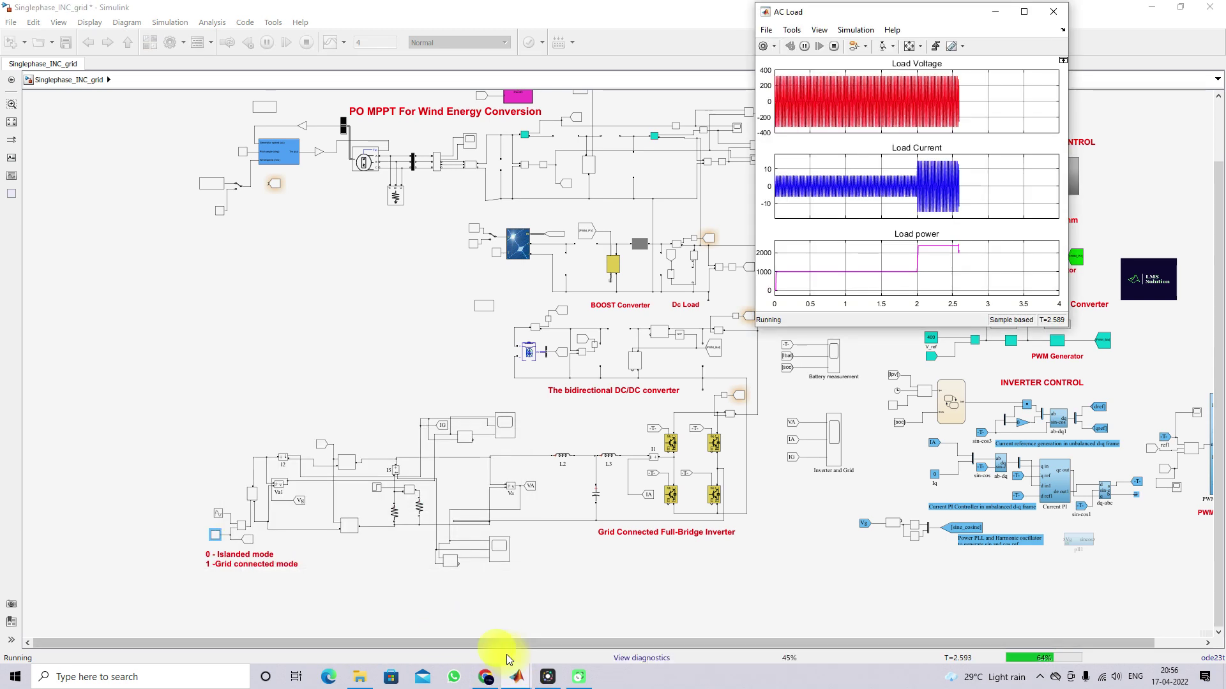
pyautogui.click(517, 676)
pyautogui.click(506, 644)
pyautogui.click(521, 672)
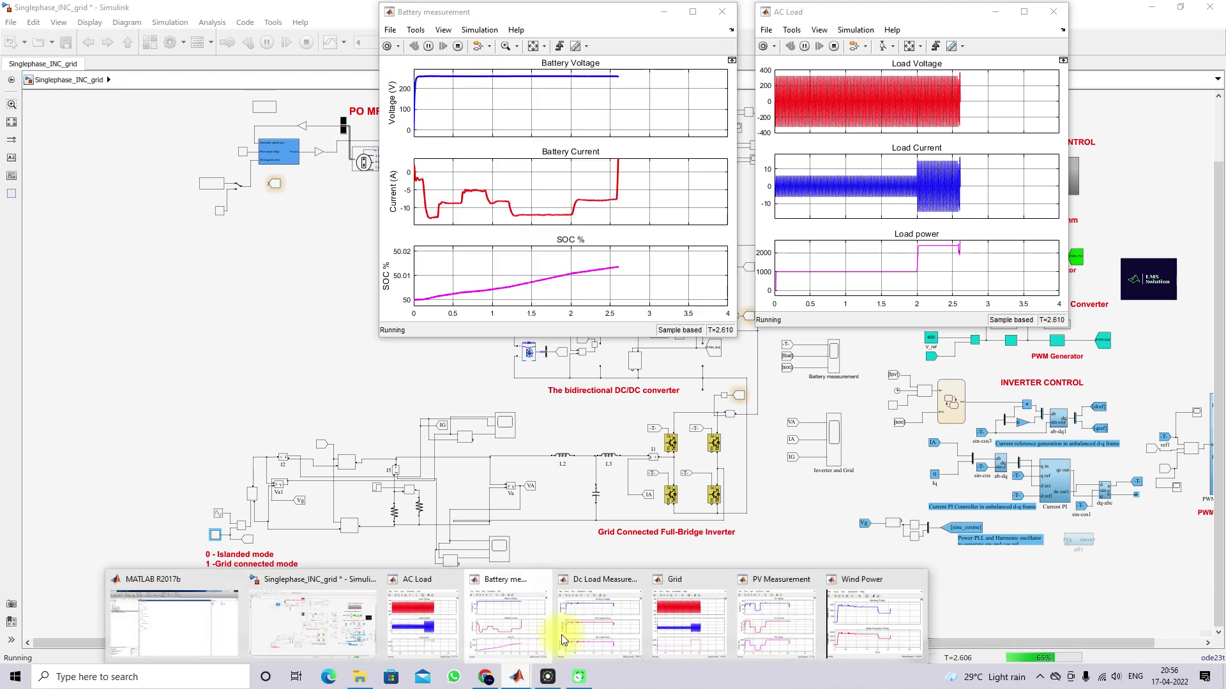
pyautogui.click(561, 634)
pyautogui.click(517, 671)
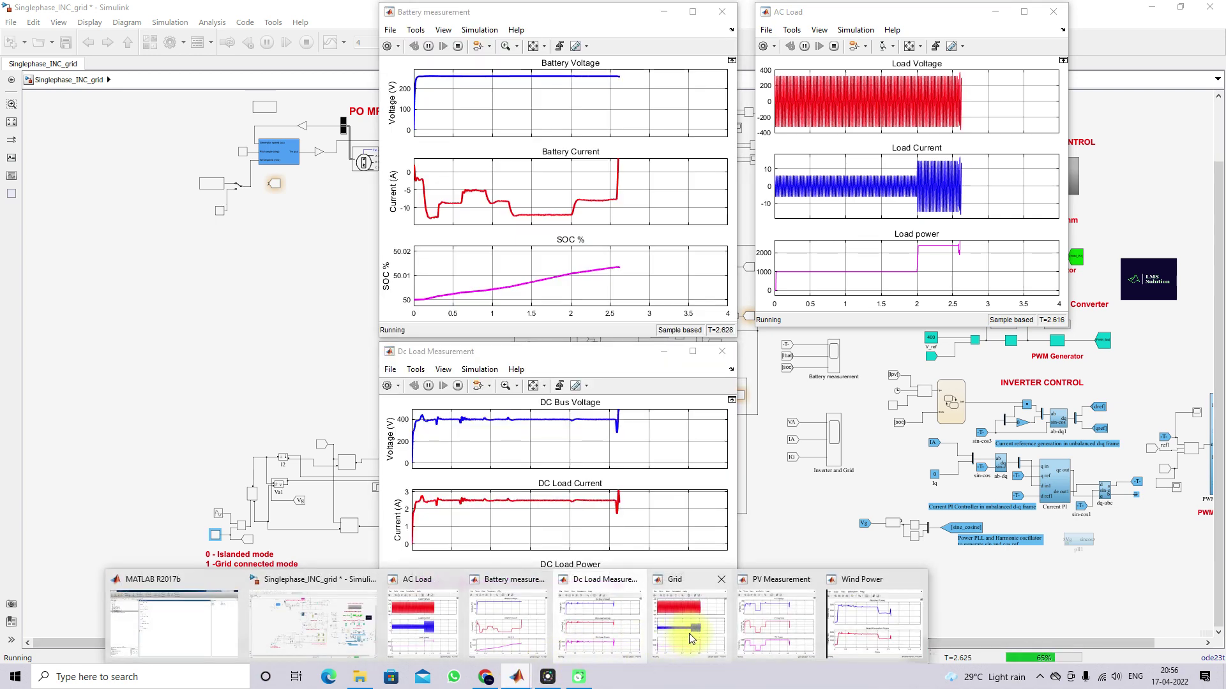
pyautogui.click(688, 633)
pyautogui.click(517, 674)
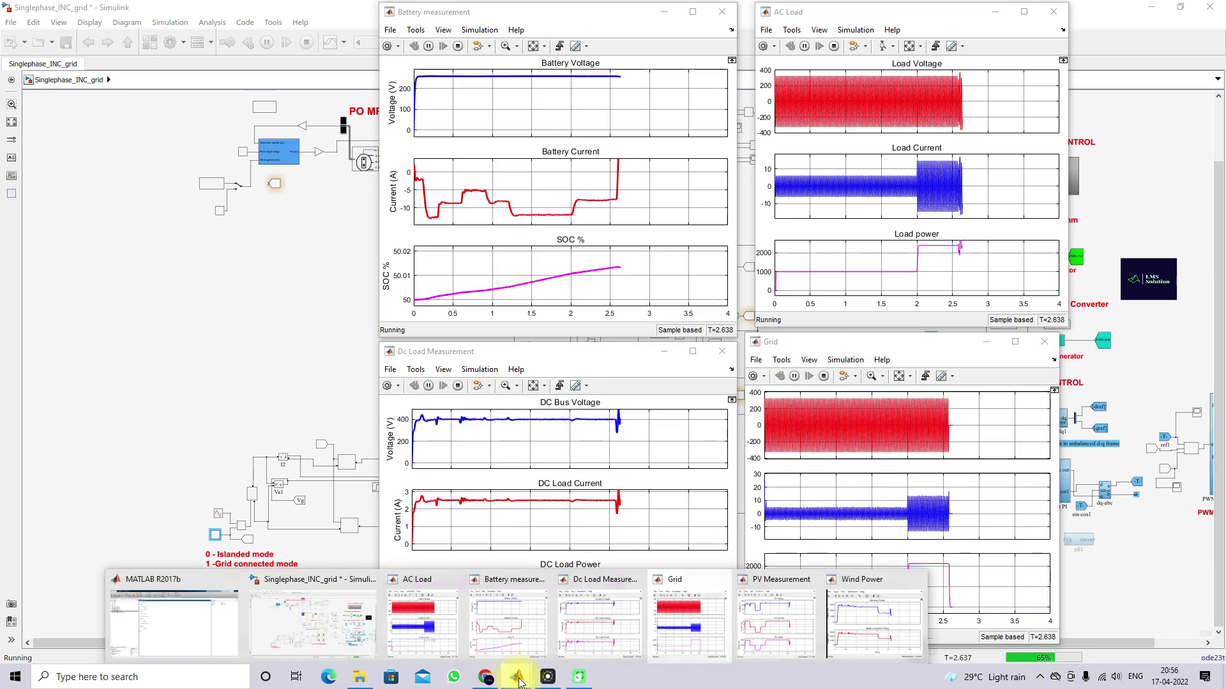
pyautogui.click(782, 646)
pyautogui.click(518, 673)
pyautogui.click(871, 642)
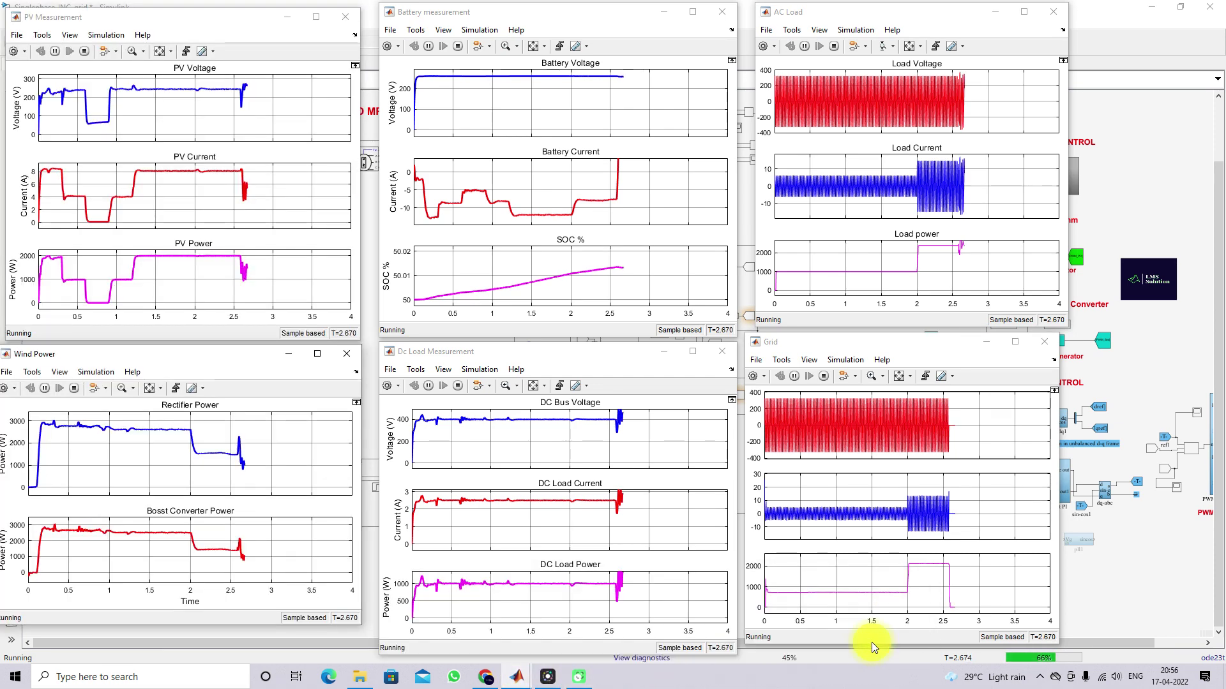